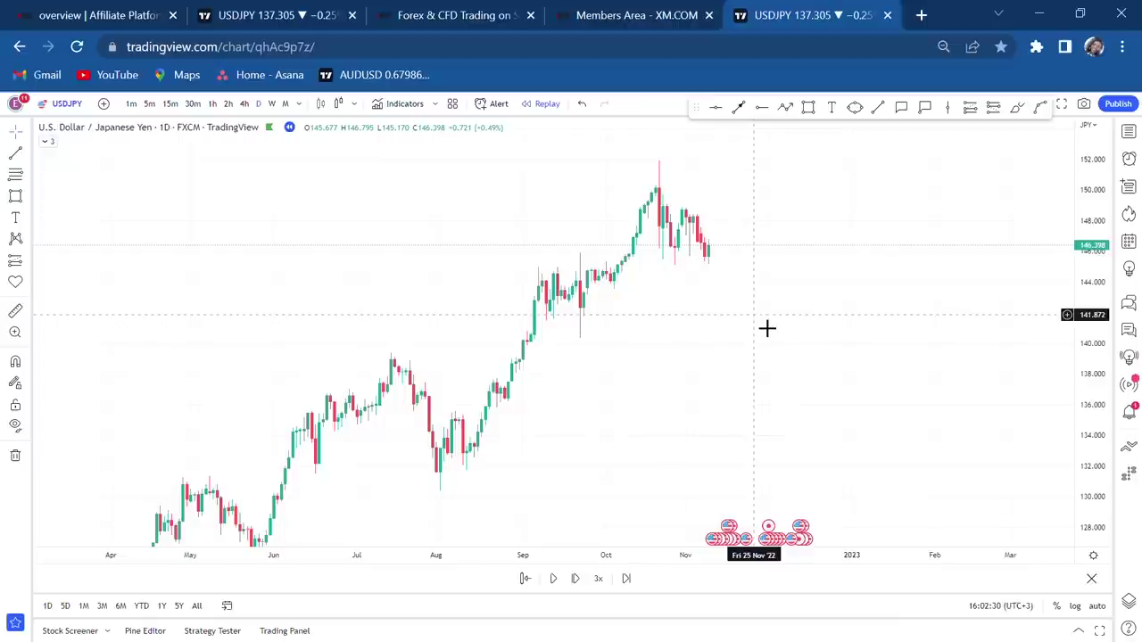
# Zoom out and pan the USDJPY daily chart to show 2022 through mid-2023 with empty space right of the candles
pyautogui.scroll(-2, 877, 316)
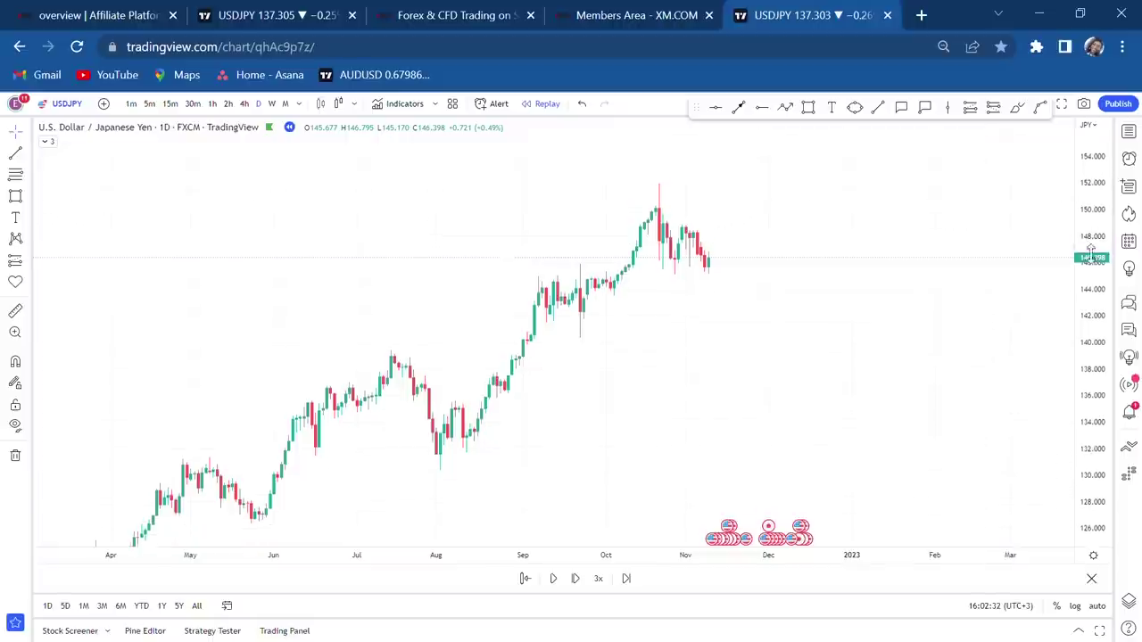
pyautogui.moveTo(877, 316); pyautogui.dragTo(862, 295)
pyautogui.moveTo(704, 372)
pyautogui.mouseDown()
pyautogui.moveTo(872, 262)
pyautogui.moveTo(701, 366)
pyautogui.mouseUp()
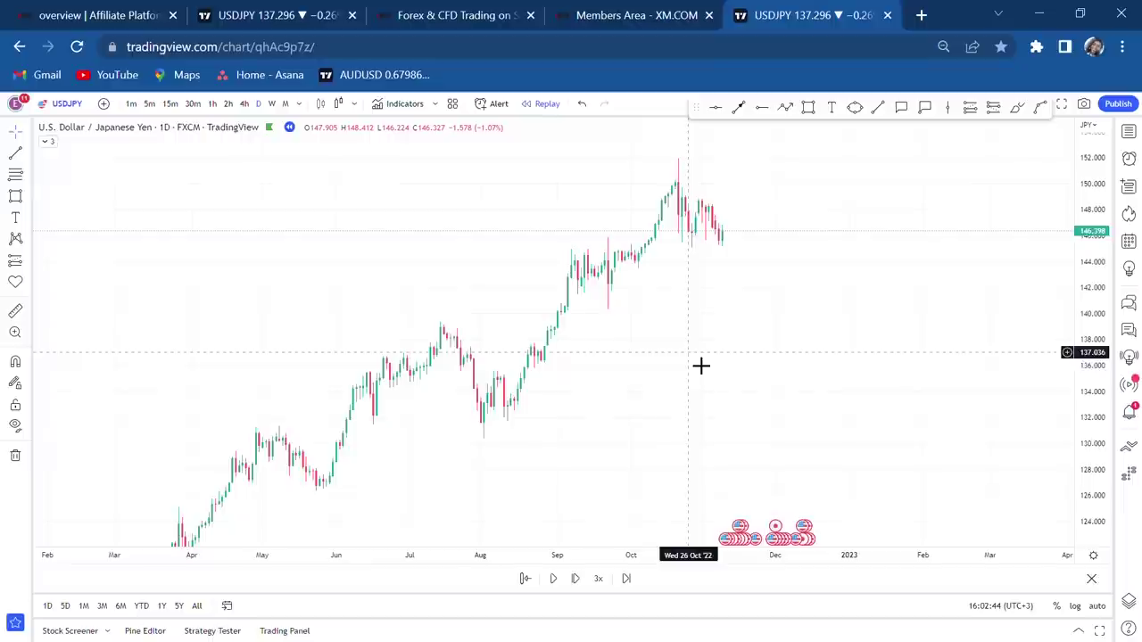
pyautogui.moveTo(656, 365); pyautogui.dragTo(576, 365)
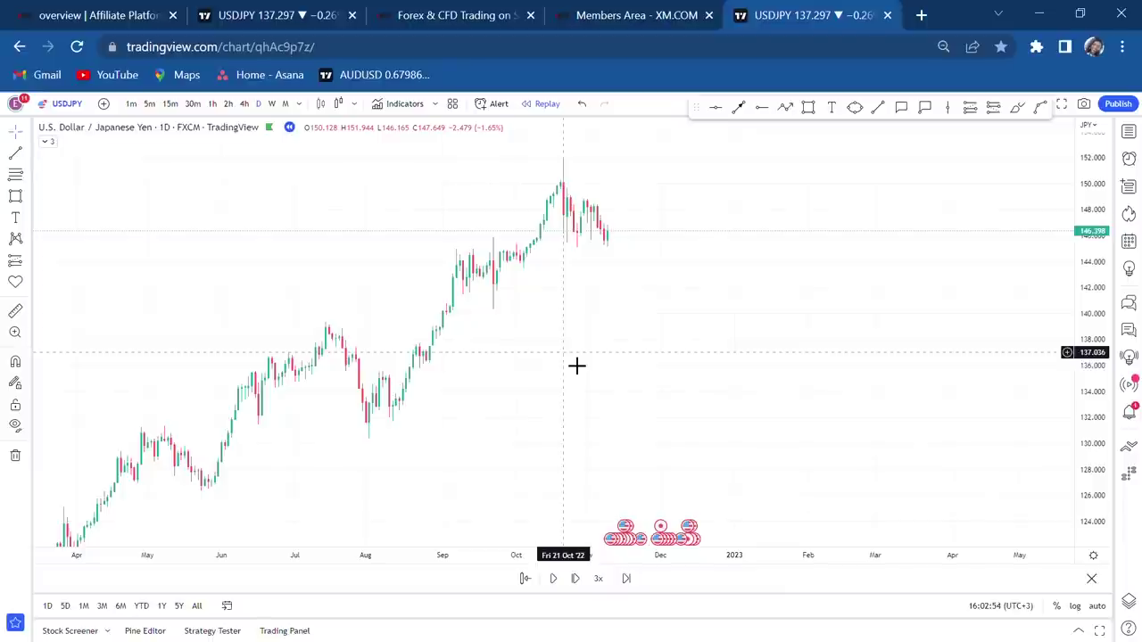
pyautogui.moveTo(635, 273); pyautogui.dragTo(749, 273)
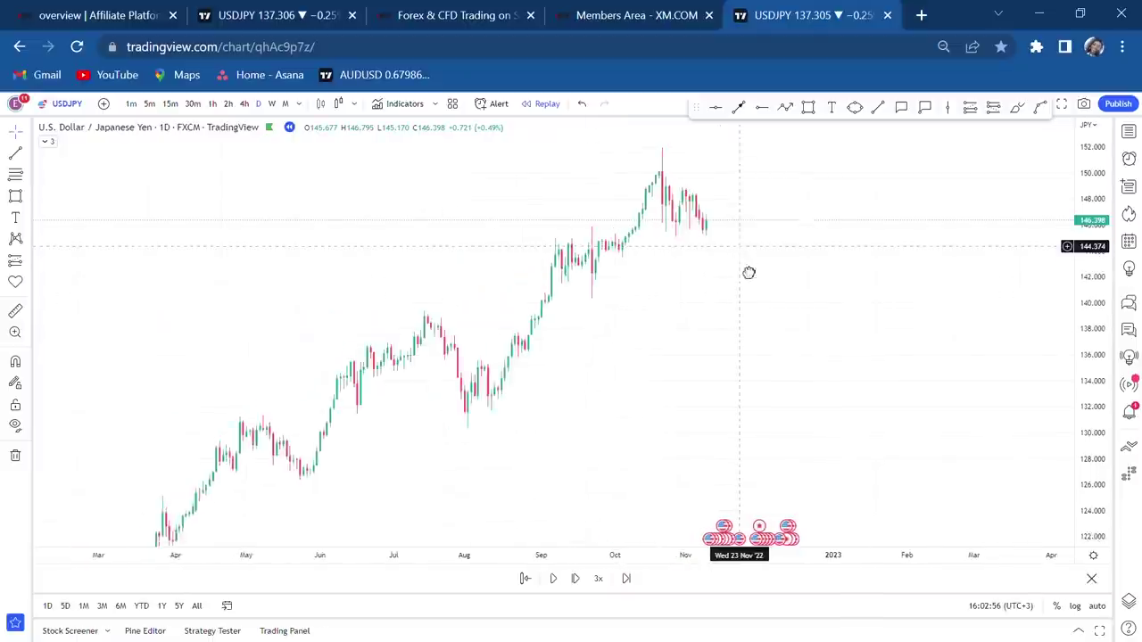
pyautogui.moveTo(1088, 196); pyautogui.dragTo(1088, 223)
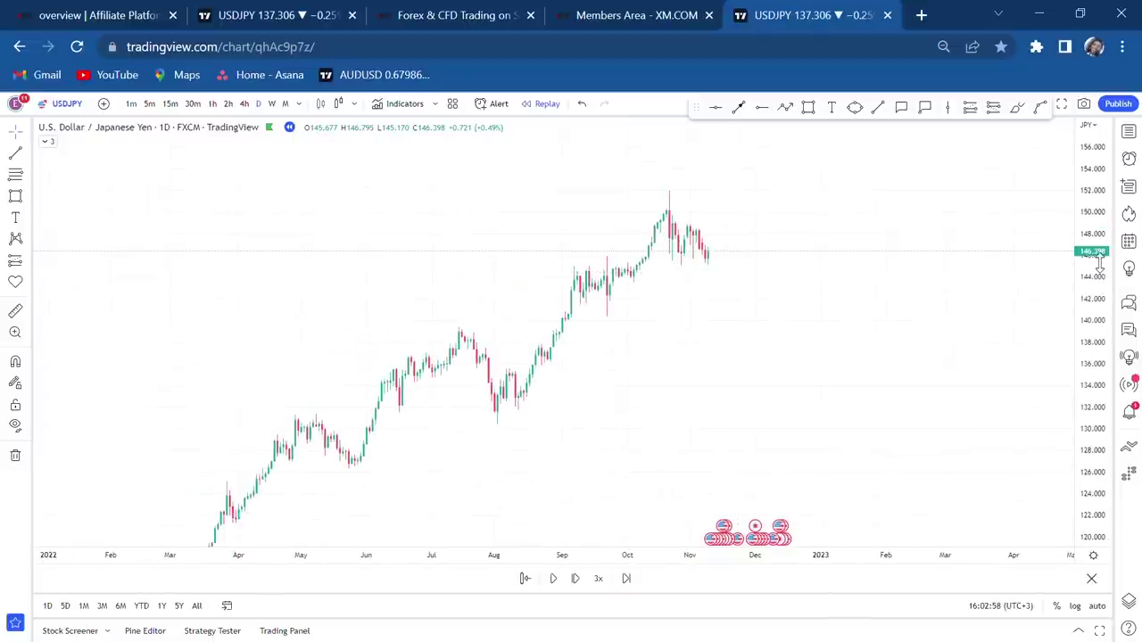
pyautogui.moveTo(830, 342); pyautogui.dragTo(773, 313)
pyautogui.scroll(-2, 773, 313)
pyautogui.moveTo(594, 434); pyautogui.dragTo(612, 385)
pyautogui.moveTo(813, 262); pyautogui.dragTo(779, 349)
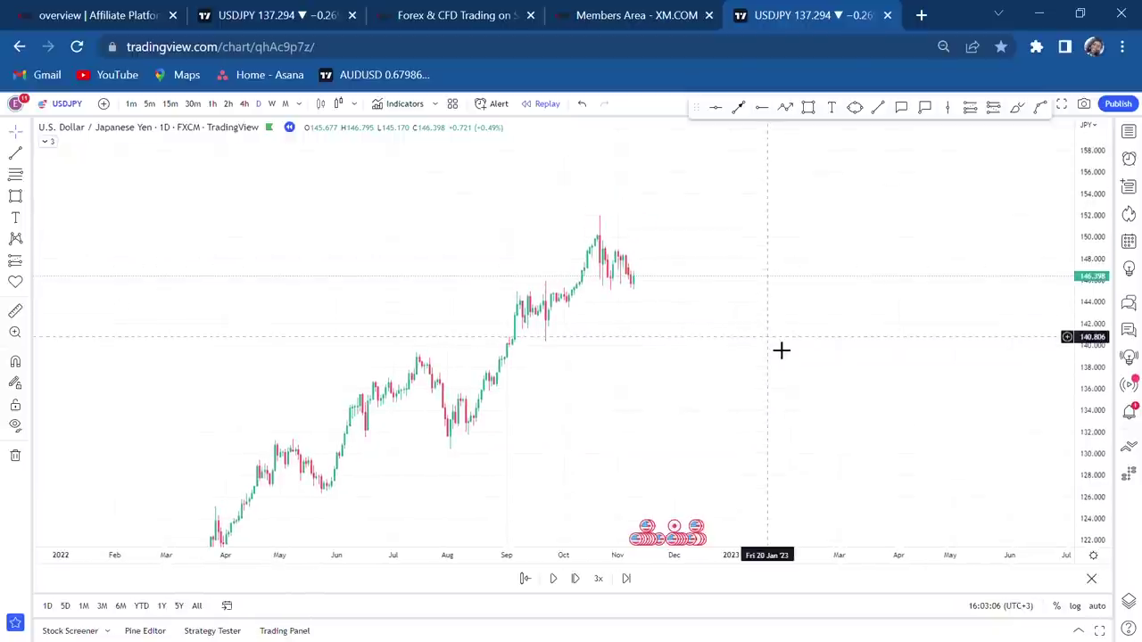
pyautogui.click(785, 106)
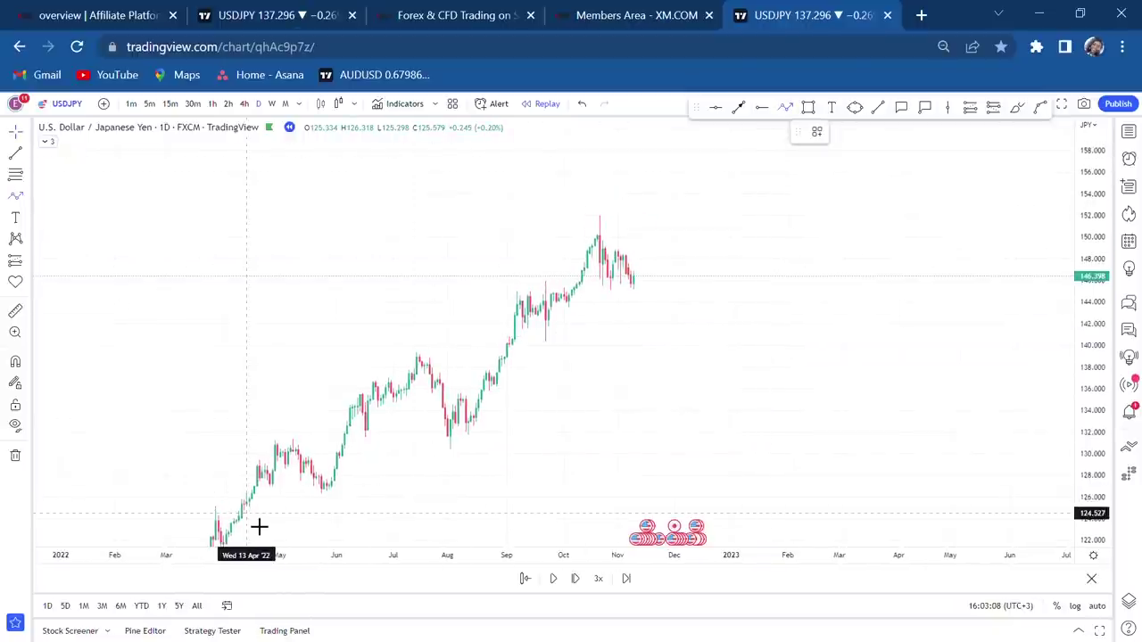
pyautogui.moveTo(246, 512); pyautogui.dragTo(284, 448)
pyautogui.click(277, 430)
pyautogui.click(326, 500)
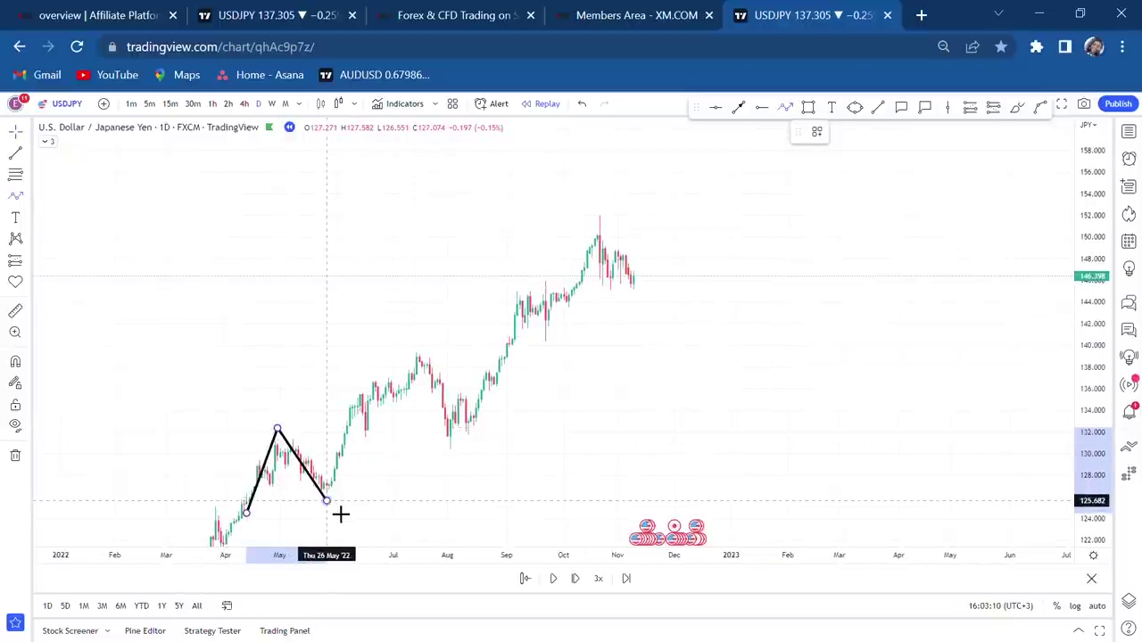
pyautogui.click(429, 359)
pyautogui.click(462, 450)
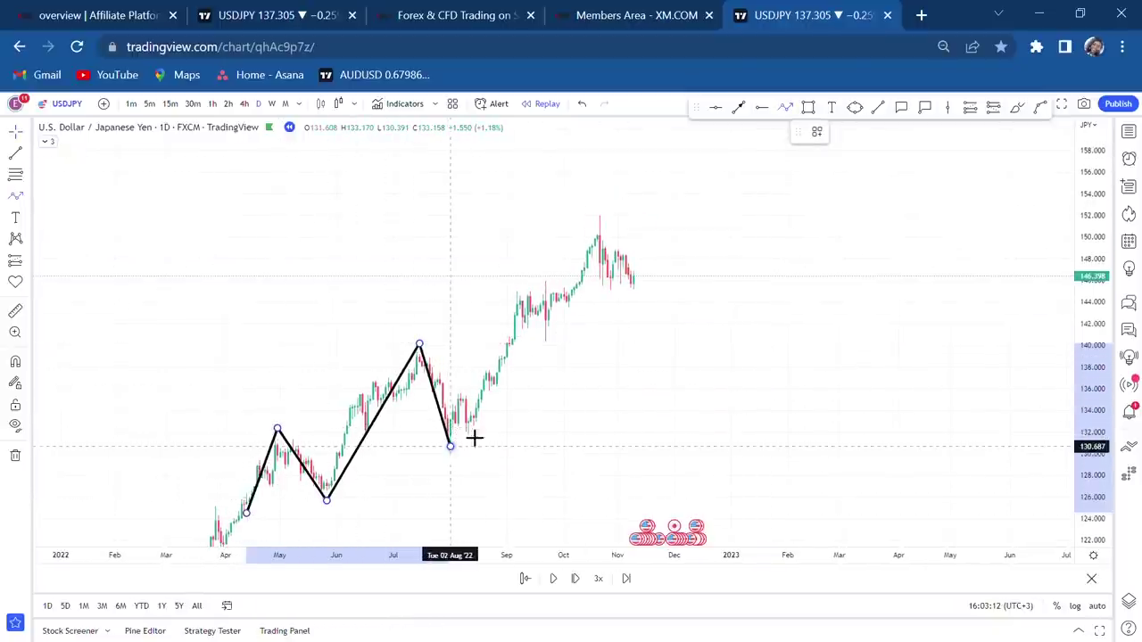
pyautogui.click(597, 209)
pyautogui.doubleClick(635, 287)
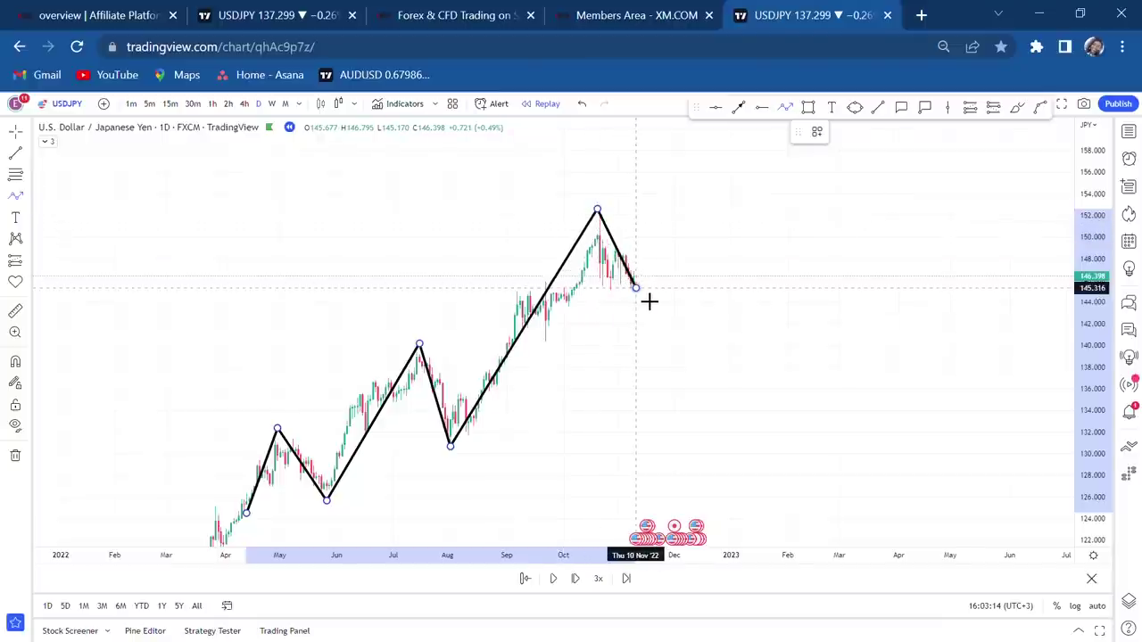
pyautogui.click(701, 280)
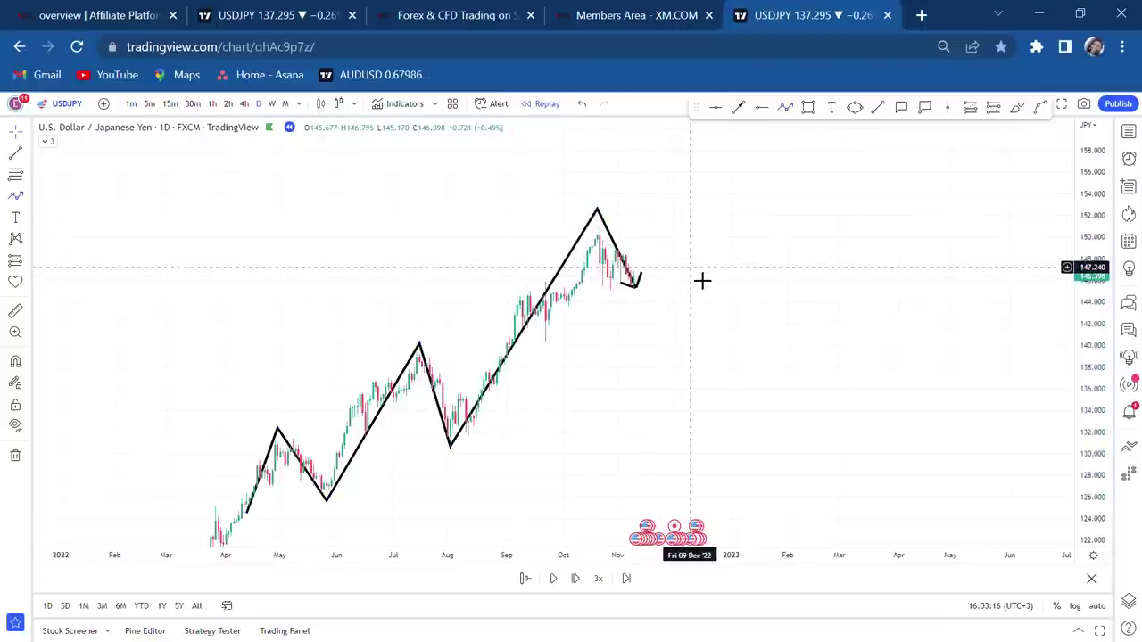
pyautogui.click(648, 284)
pyautogui.click(664, 149)
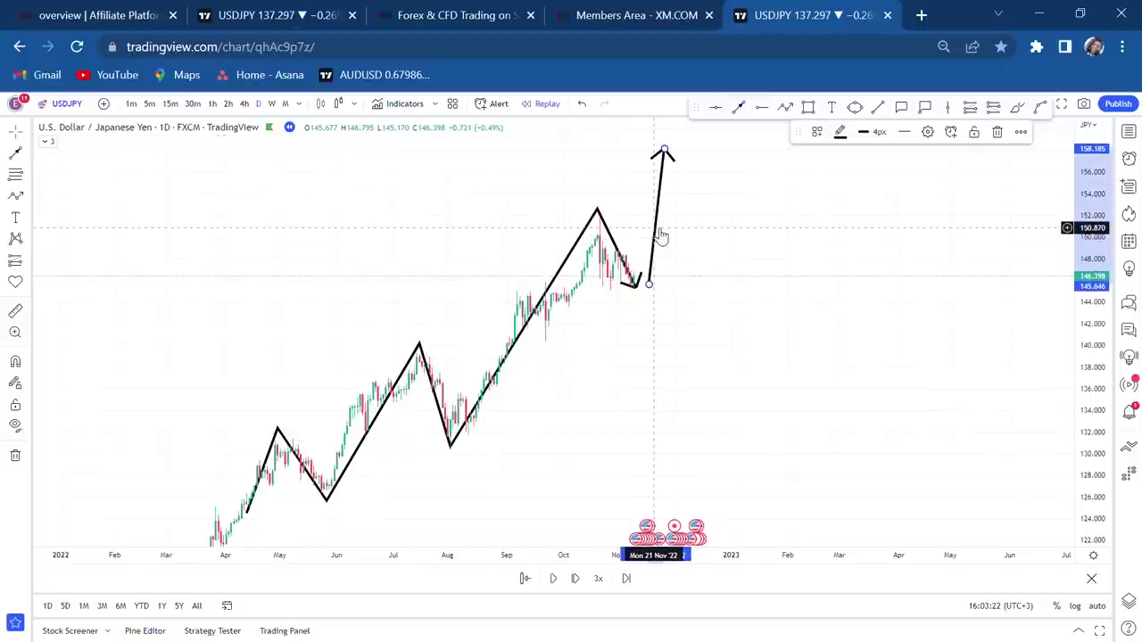
pyautogui.click(15, 454)
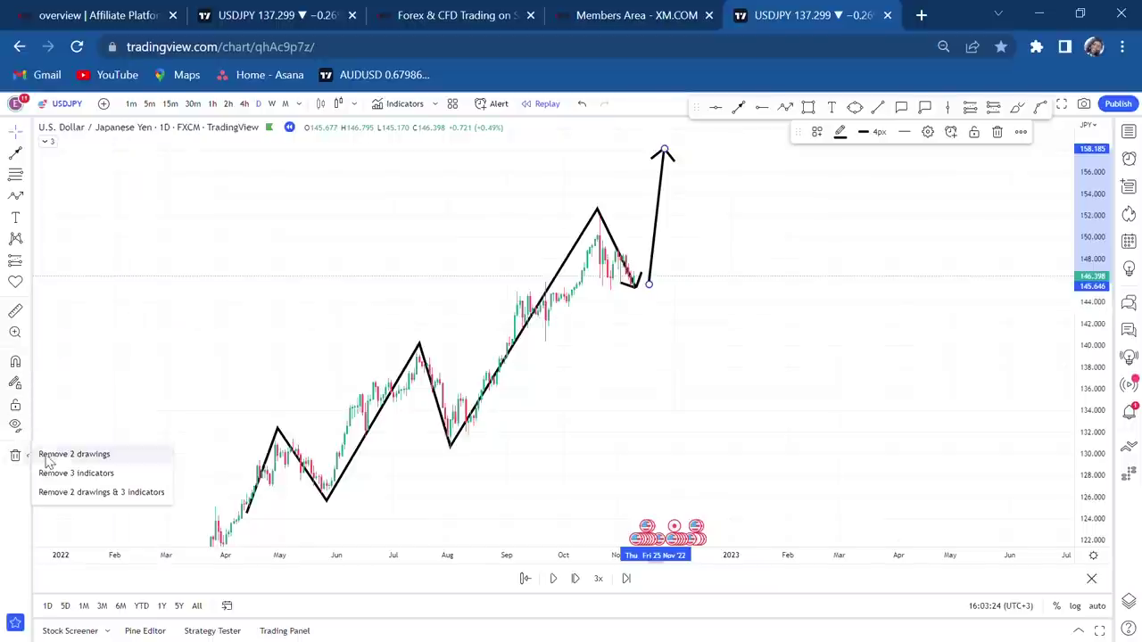
pyautogui.click(72, 455)
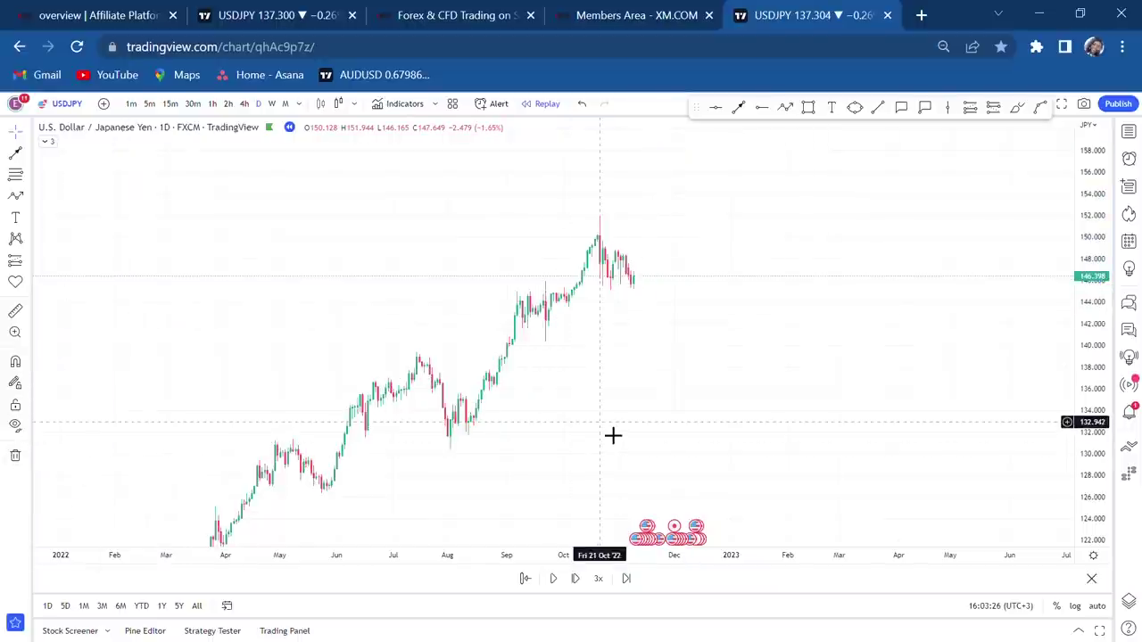
# Pan and zoom so the view runs from early 2022 to the November 2022 pullback
pyautogui.moveTo(665, 421); pyautogui.dragTo(922, 312)
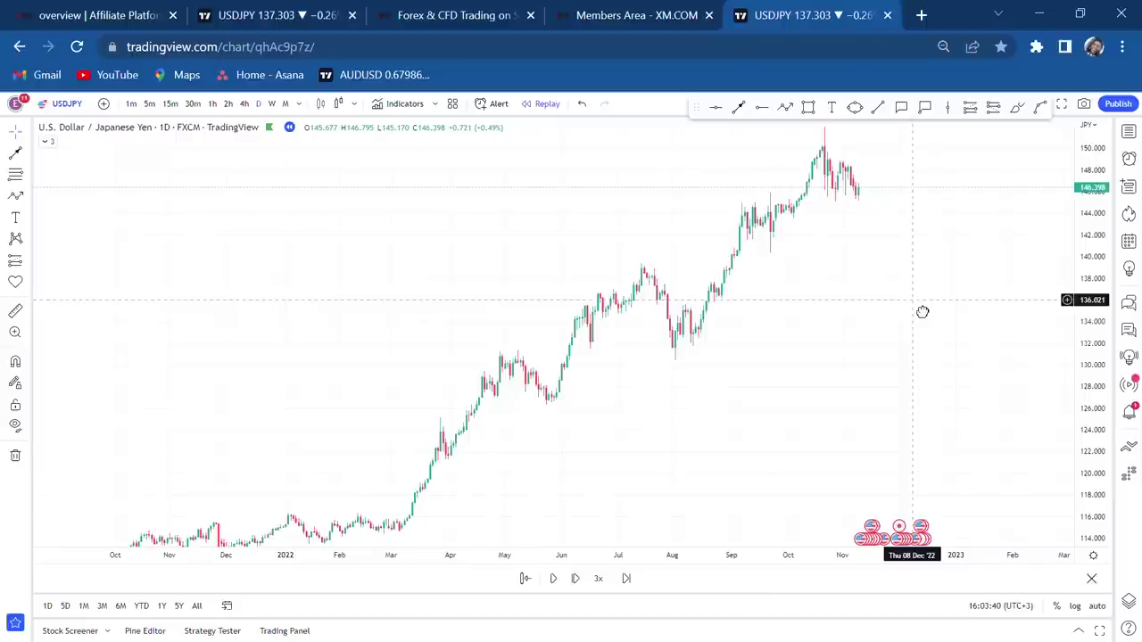
pyautogui.moveTo(916, 313); pyautogui.dragTo(823, 312)
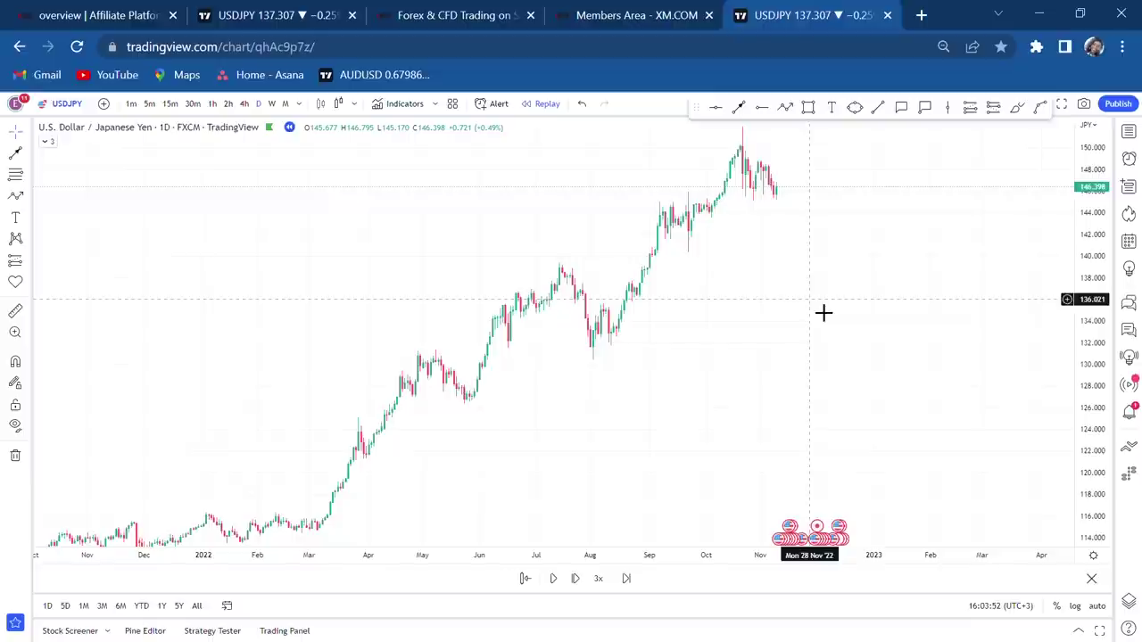
pyautogui.scroll(3, 848, 301)
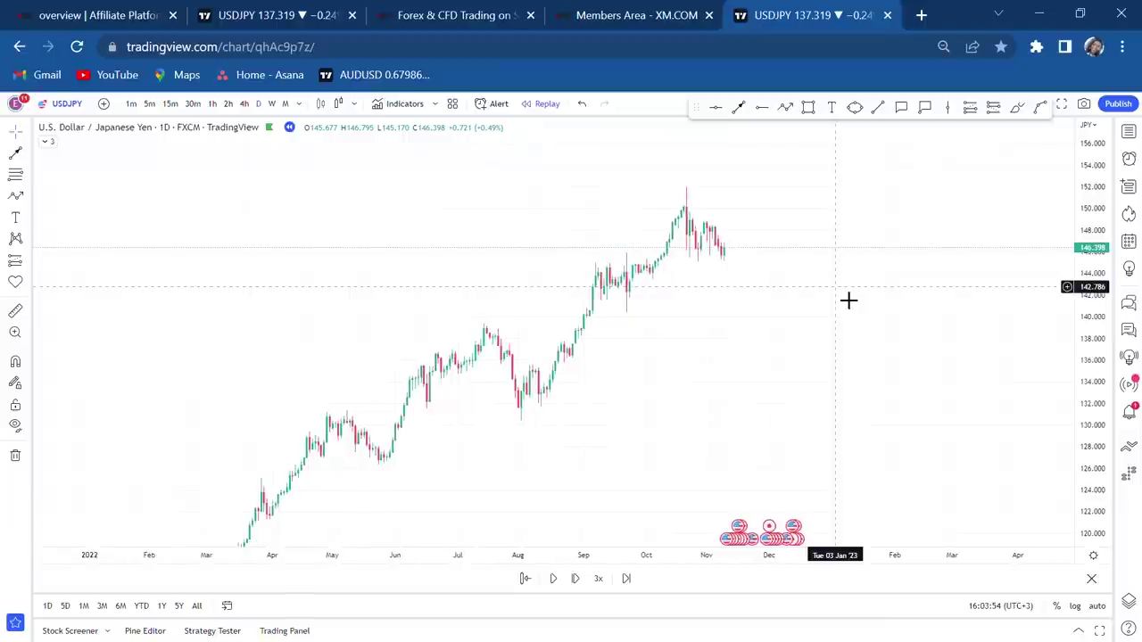
pyautogui.scroll(2, 848, 301)
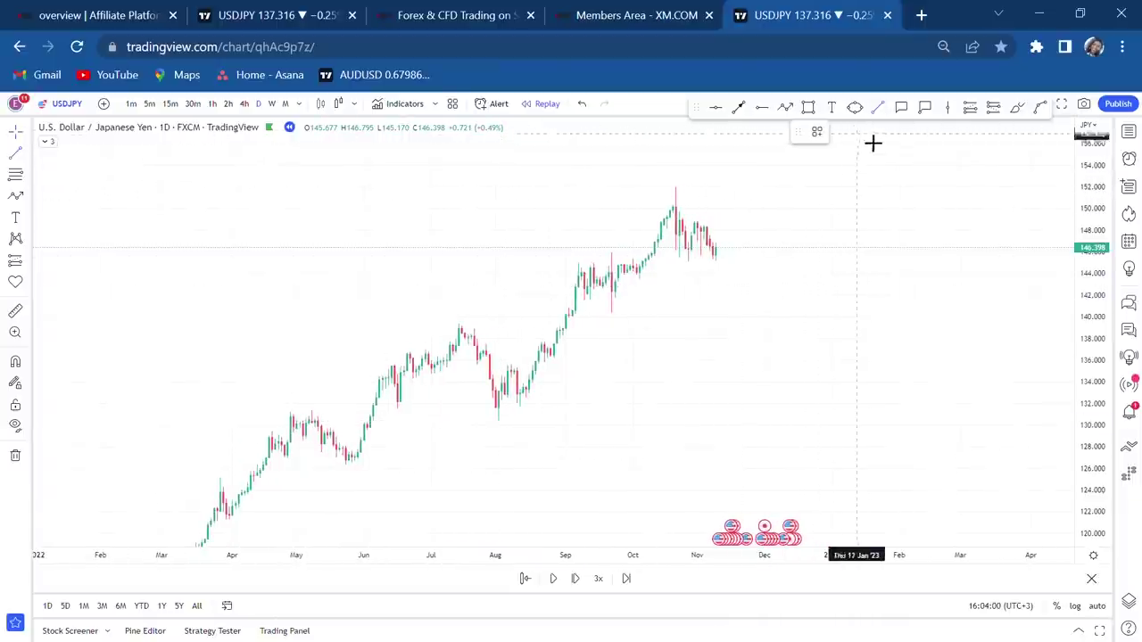
# Draw a trend line from the August low past November, pulling its start anchor lower
pyautogui.click(504, 430)
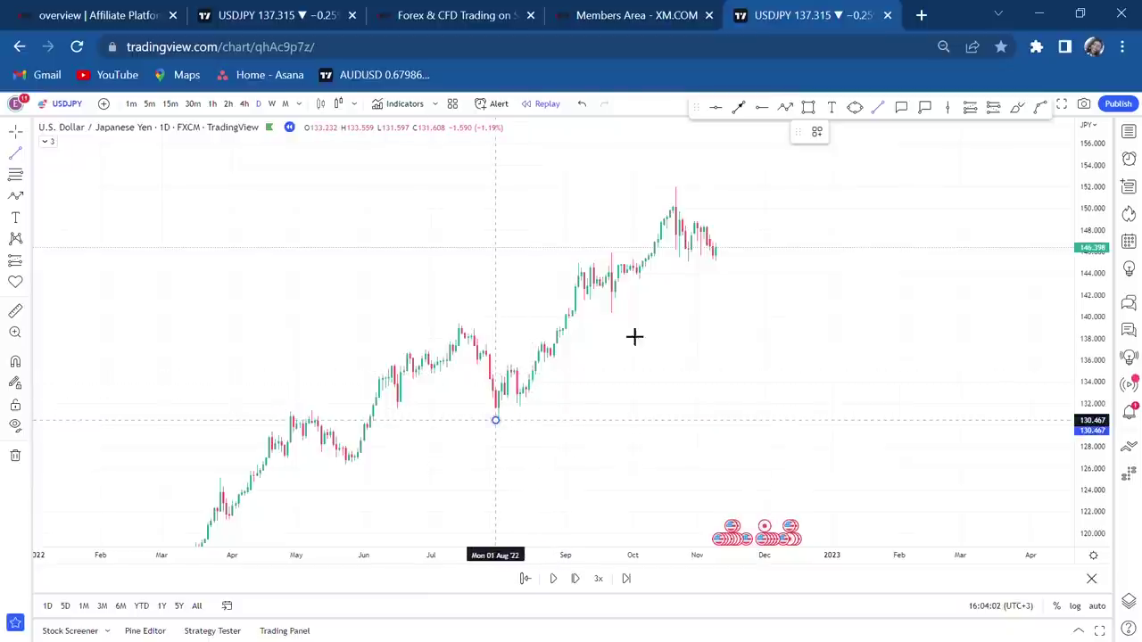
pyautogui.click(761, 227)
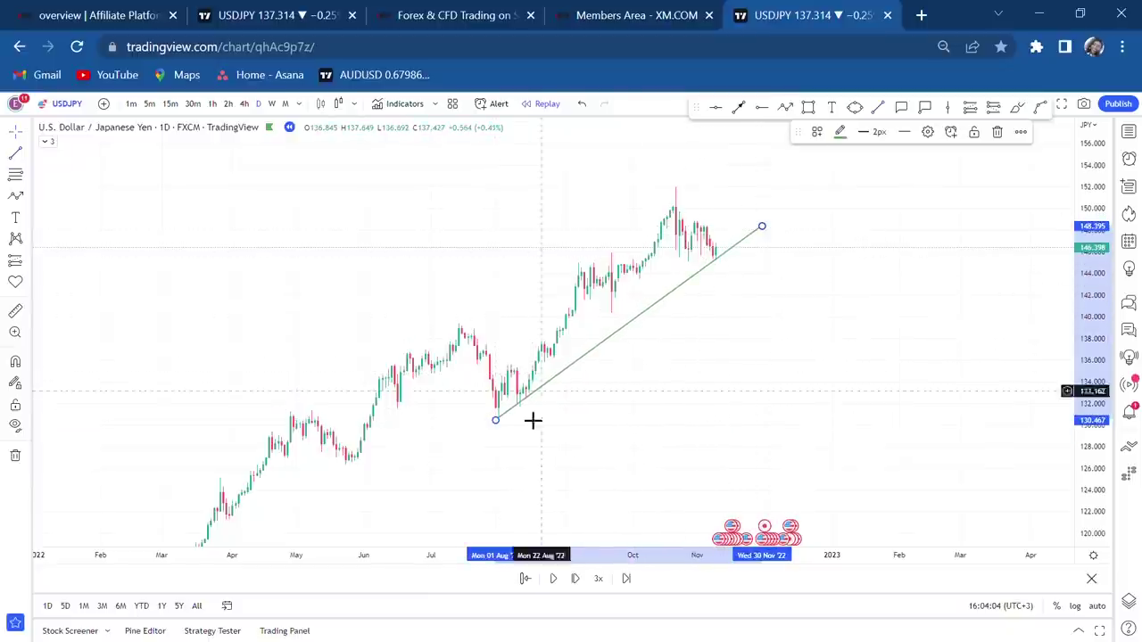
pyautogui.moveTo(498, 422); pyautogui.dragTo(447, 461)
pyautogui.scroll(3, 744, 278)
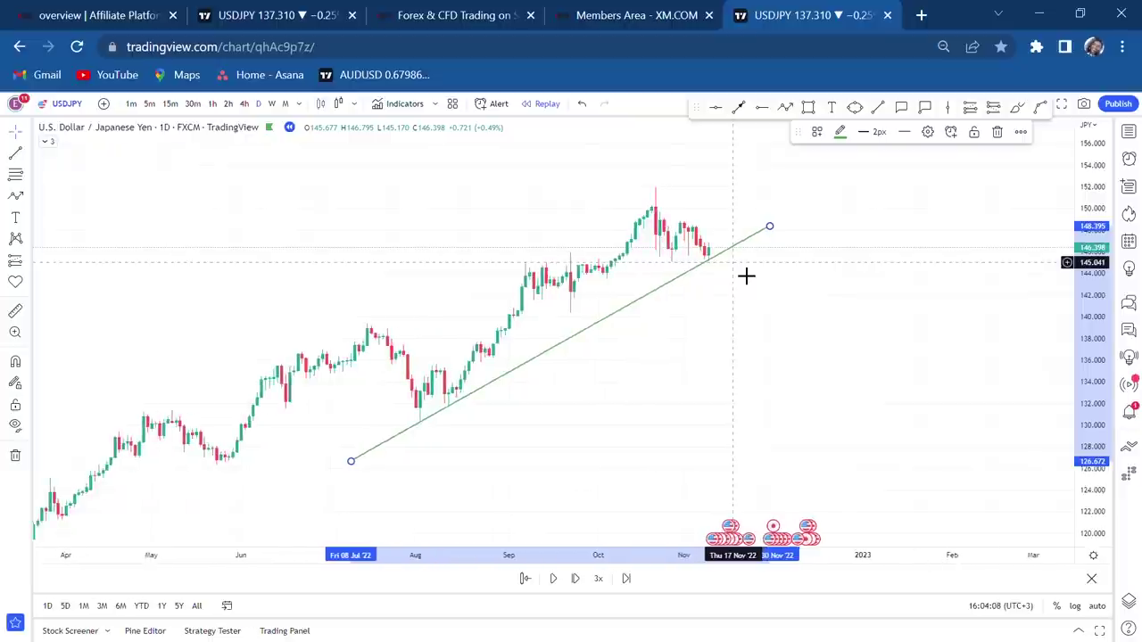
pyautogui.moveTo(1077, 381); pyautogui.dragTo(1073, 256)
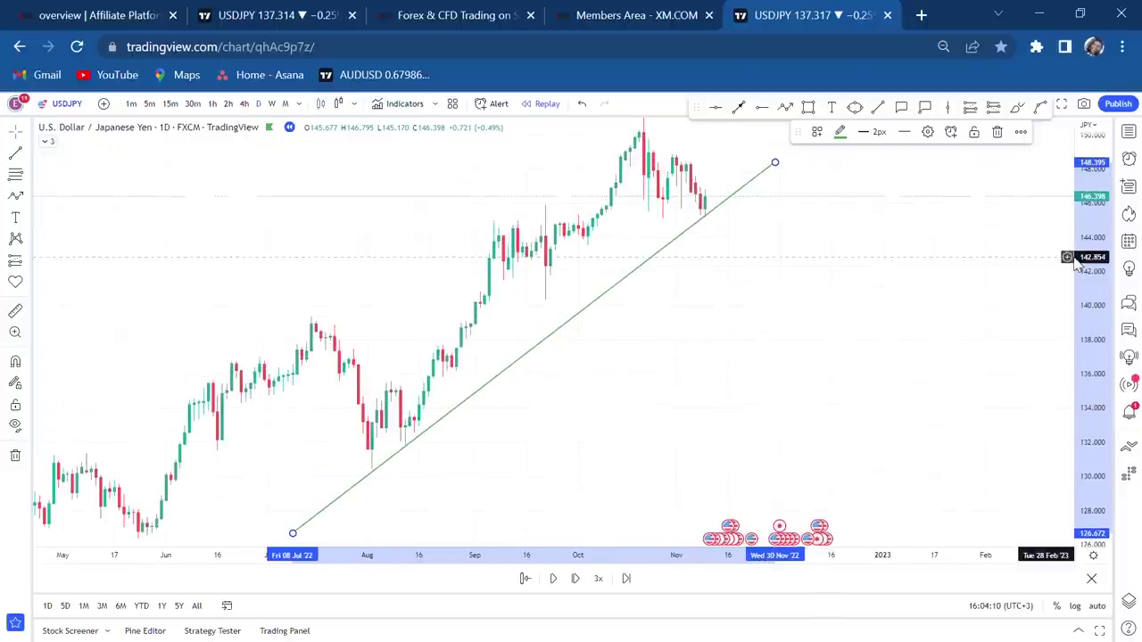
pyautogui.moveTo(791, 402); pyautogui.dragTo(934, 239)
pyautogui.scroll(1, 934, 239)
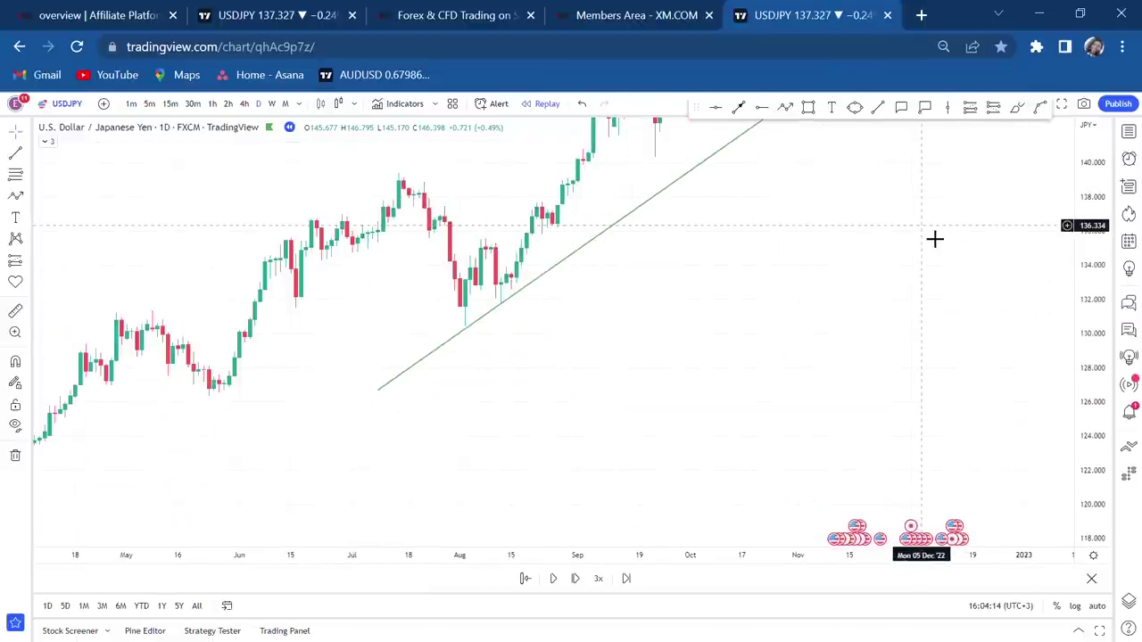
# Brush circles around the August low, mid-August and November trend line touches
pyautogui.click(1018, 111)
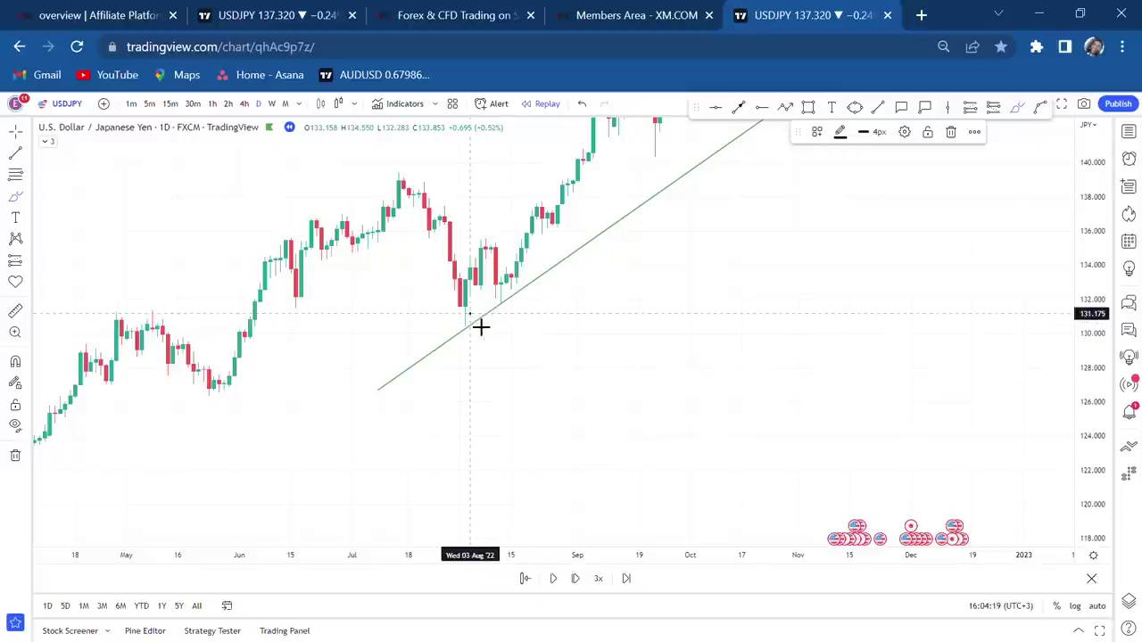
pyautogui.moveTo(479, 327); pyautogui.dragTo(474, 324)
pyautogui.moveTo(524, 287); pyautogui.dragTo(493, 283)
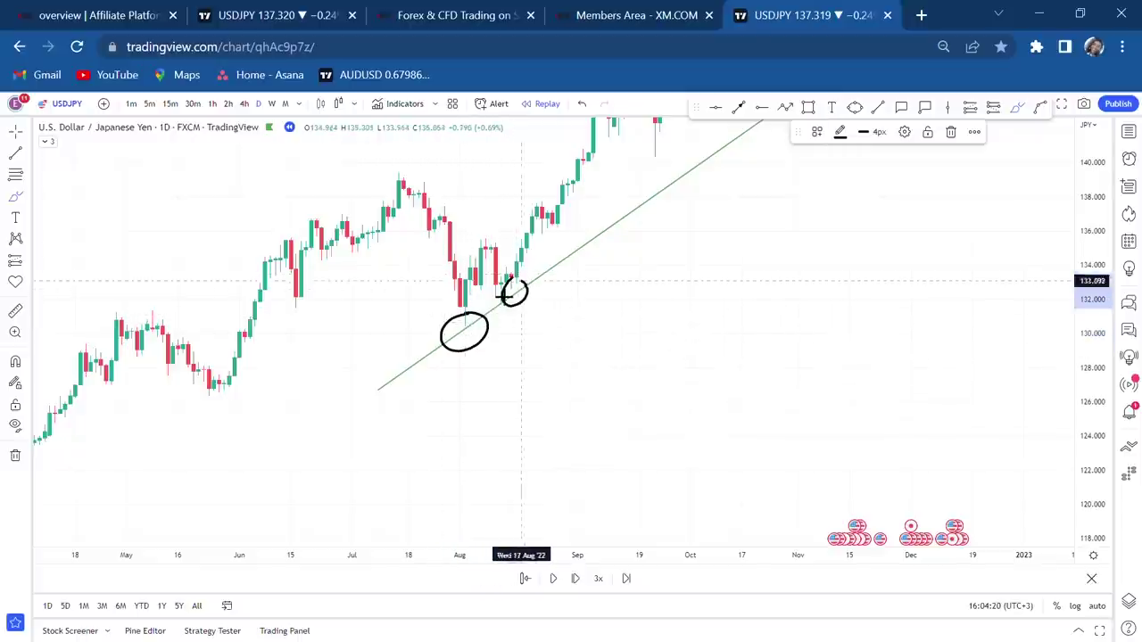
pyautogui.moveTo(1111, 197); pyautogui.dragTo(1084, 386)
pyautogui.moveTo(846, 168)
pyautogui.mouseDown()
pyautogui.moveTo(818, 193)
pyautogui.moveTo(856, 176)
pyautogui.mouseUp()
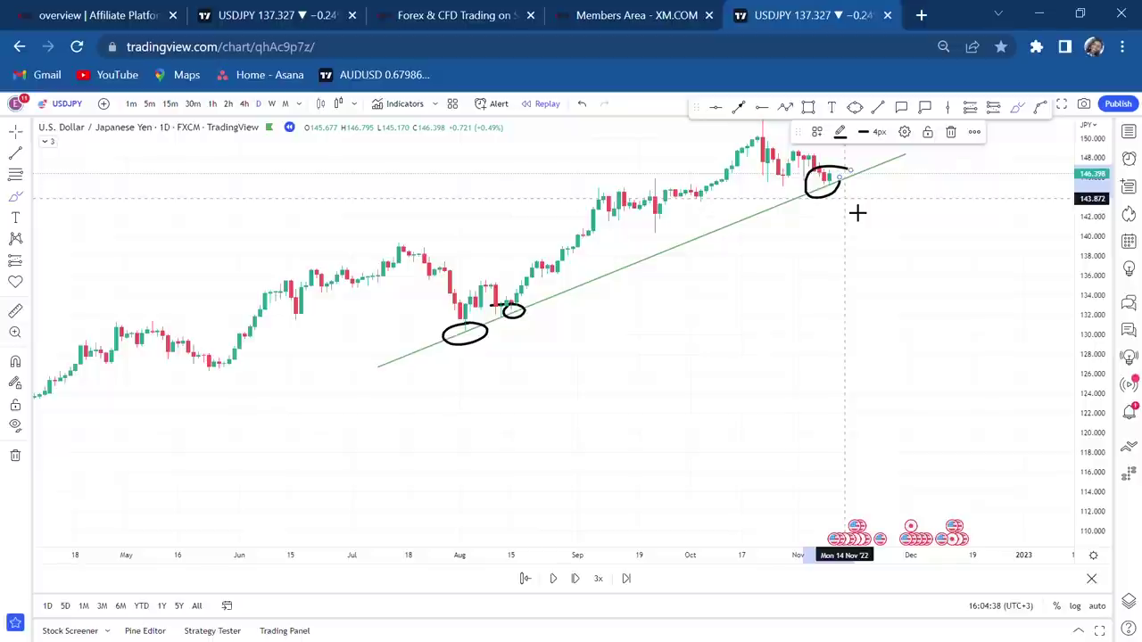
# Clear all drawings and draw a trend line from late June through the August low to late November
pyautogui.click(15, 457)
pyautogui.click(56, 451)
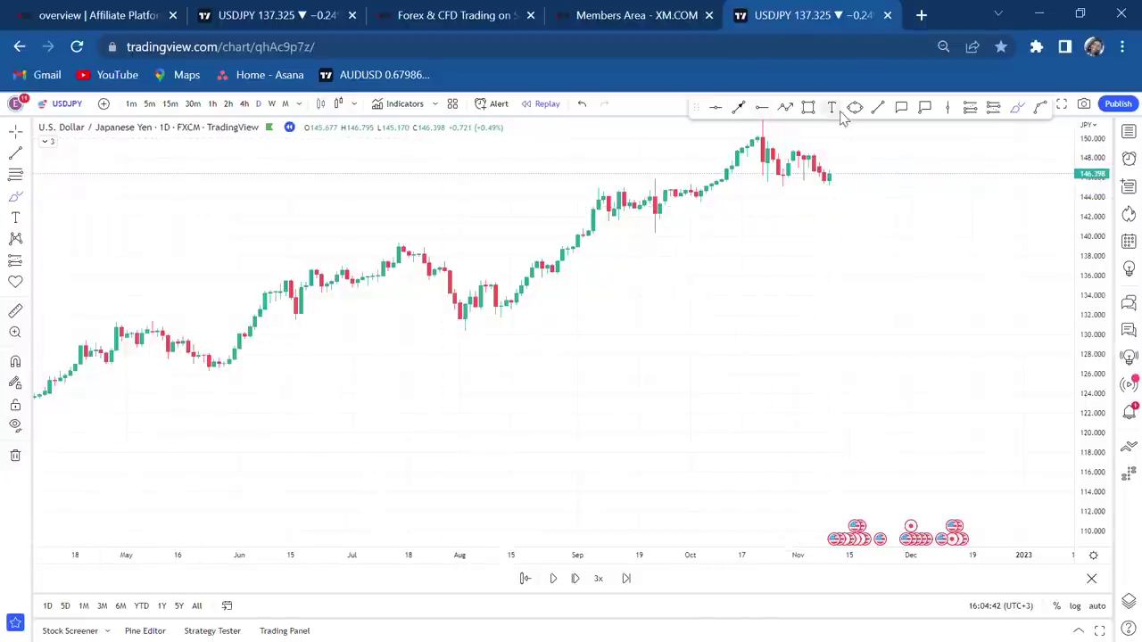
pyautogui.click(473, 346)
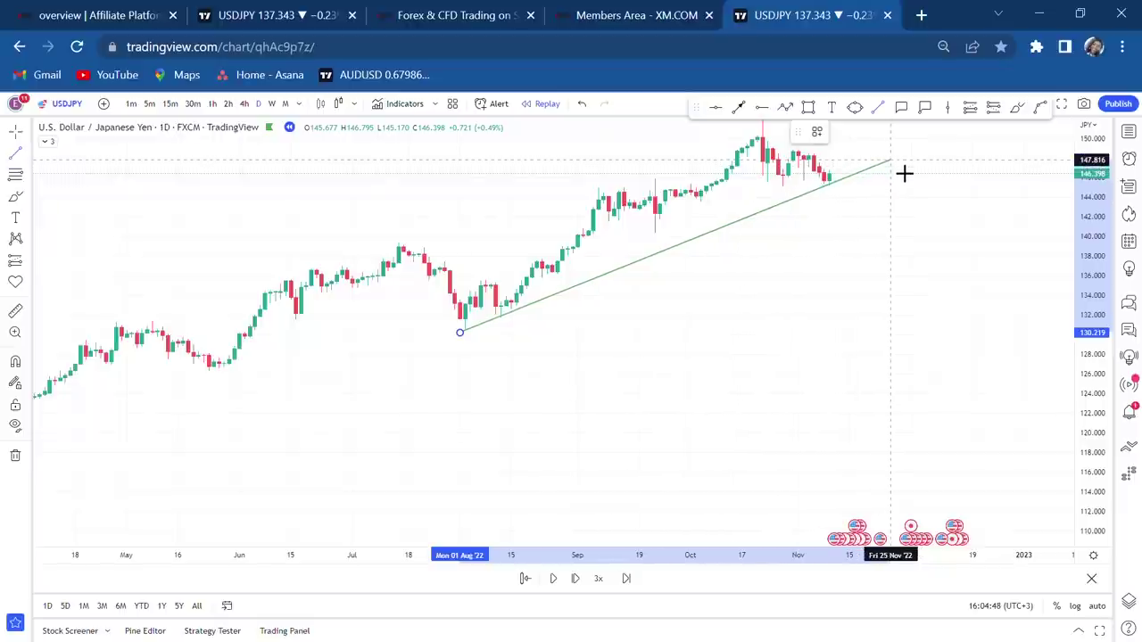
pyautogui.click(905, 172)
pyautogui.moveTo(459, 332); pyautogui.dragTo(343, 381)
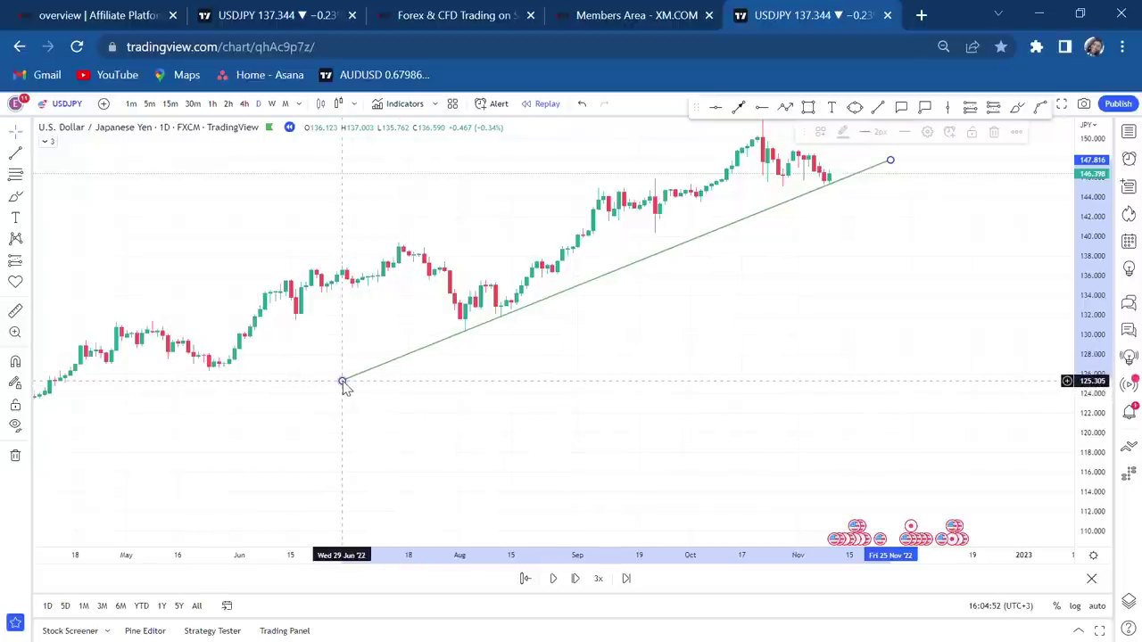
# Make the trend line black and enlarge the candles in view
pyautogui.click(842, 133)
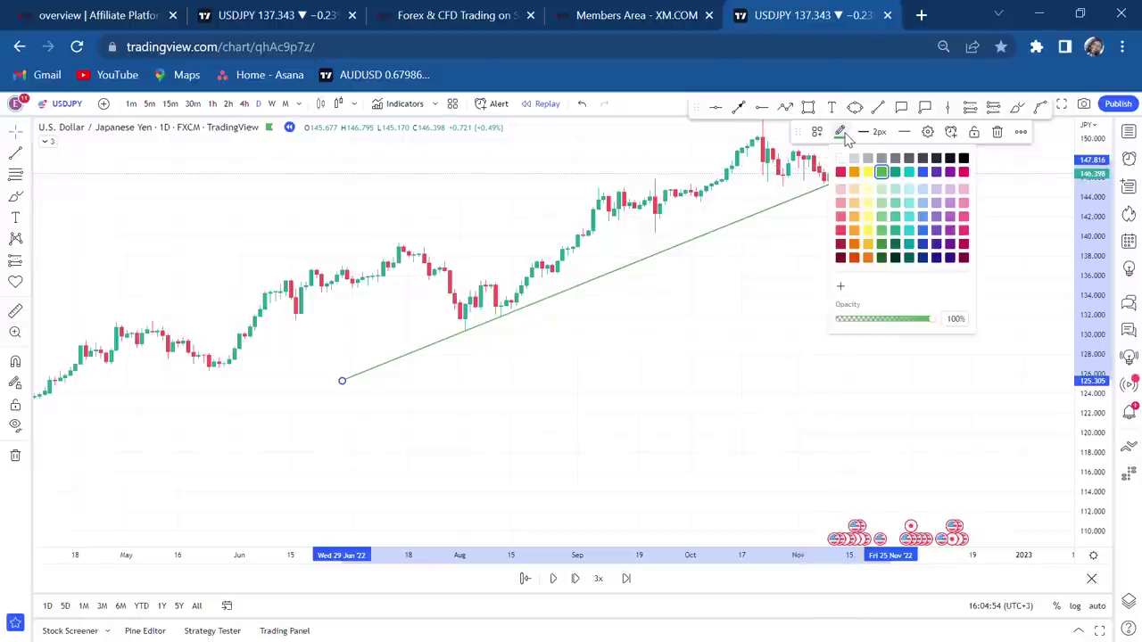
pyautogui.click(963, 159)
pyautogui.moveTo(889, 242); pyautogui.dragTo(810, 357)
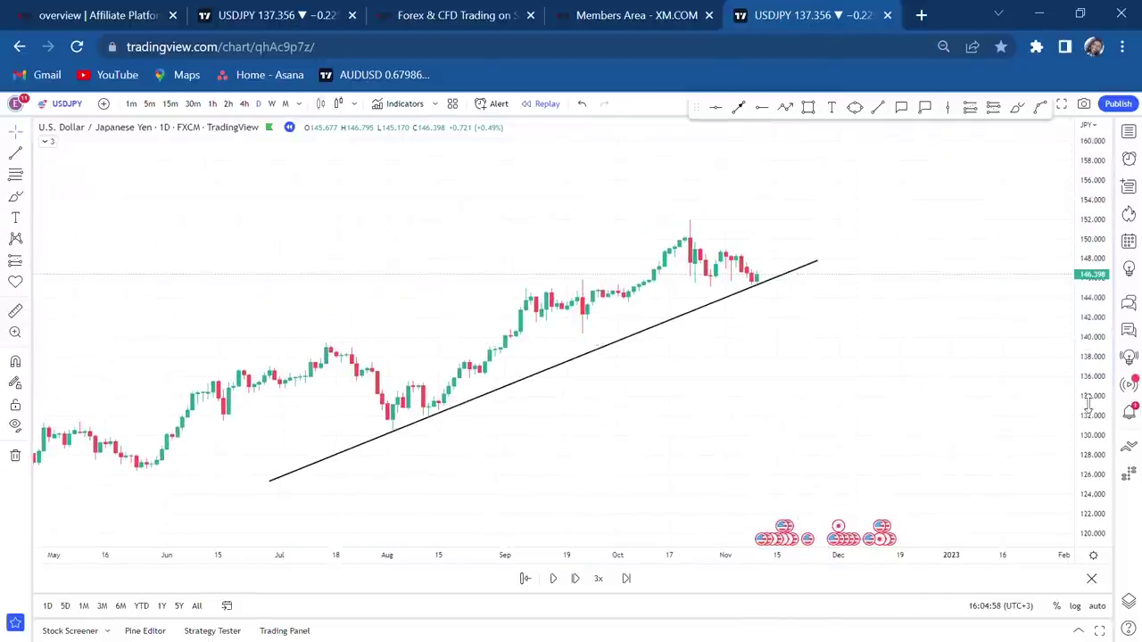
pyautogui.moveTo(1088, 406); pyautogui.dragTo(1004, 286)
pyautogui.moveTo(724, 380); pyautogui.dragTo(745, 394)
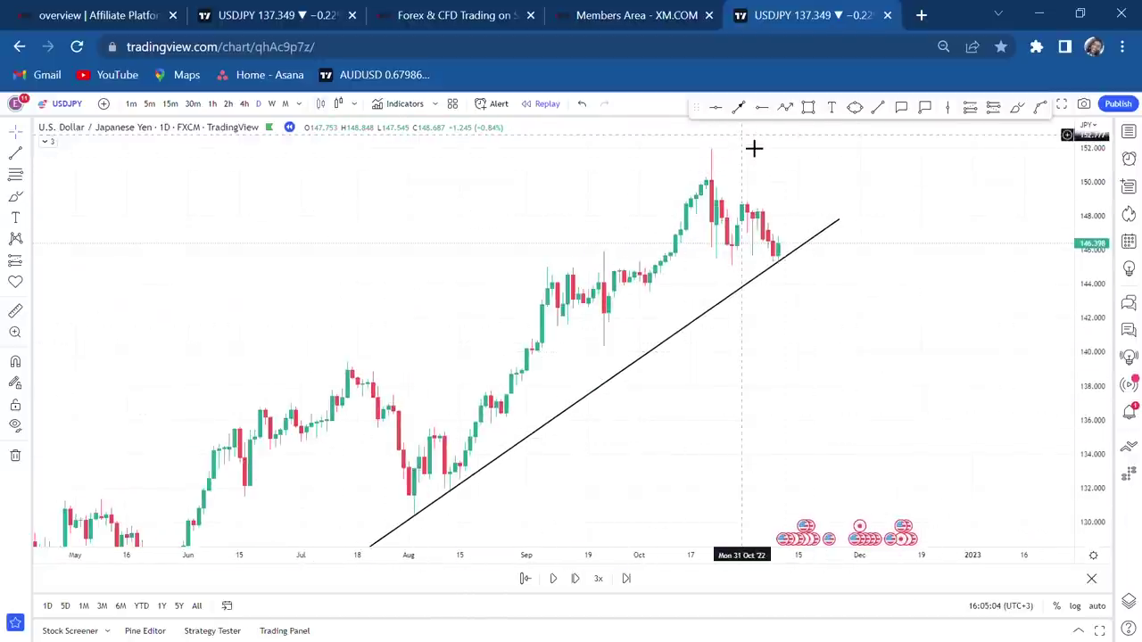
pyautogui.moveTo(864, 202); pyautogui.dragTo(720, 220)
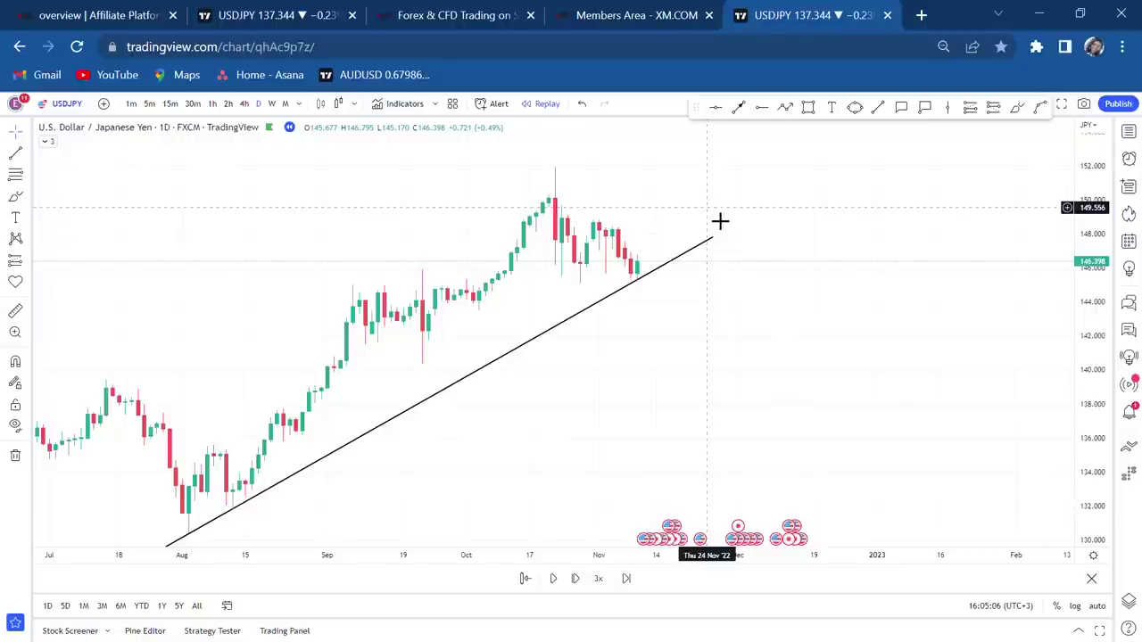
pyautogui.moveTo(1090, 410); pyautogui.dragTo(1090, 339)
pyautogui.moveTo(932, 306); pyautogui.dragTo(923, 428)
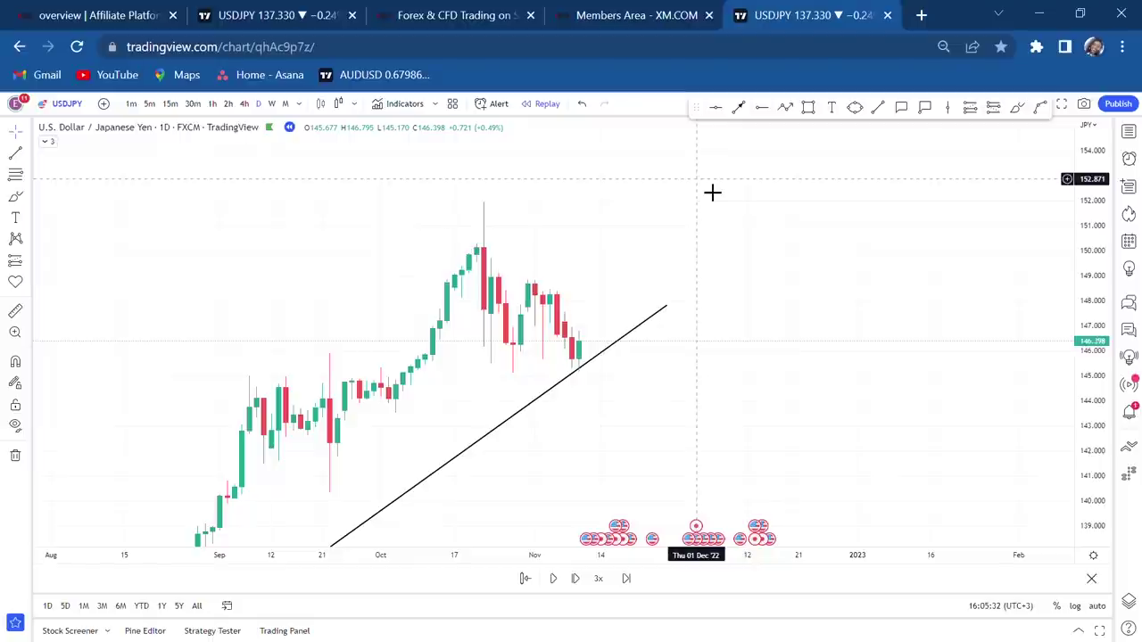
pyautogui.hscroll(-3, 701, 265)
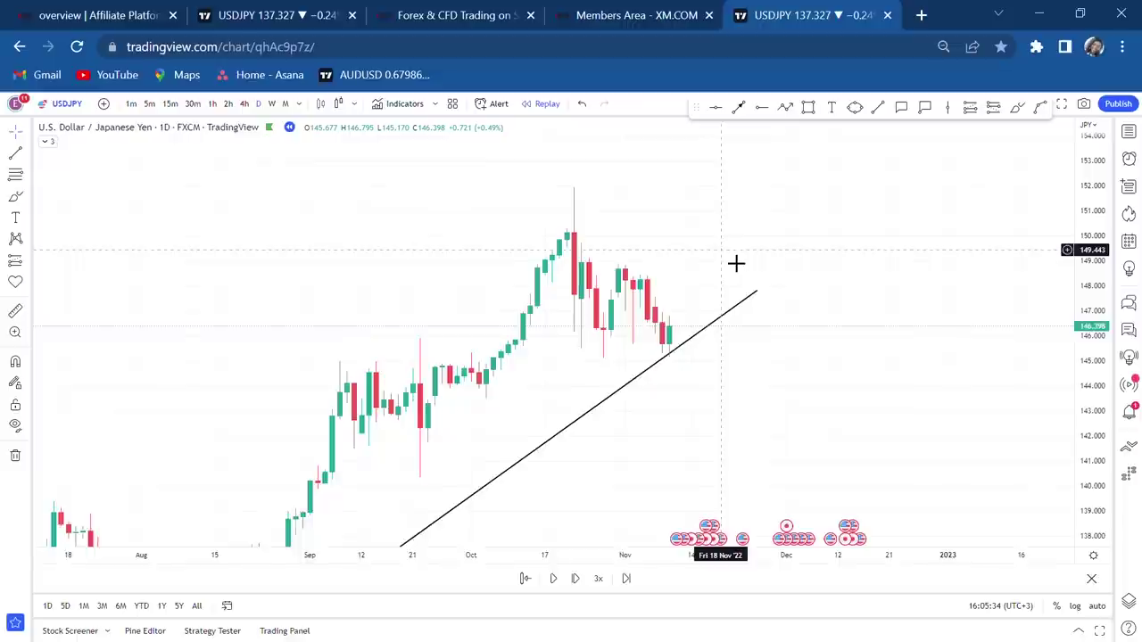
# Draw a rectangle from 22 Sep at 152.014 to 22 Dec at 145.063
pyautogui.click(807, 109)
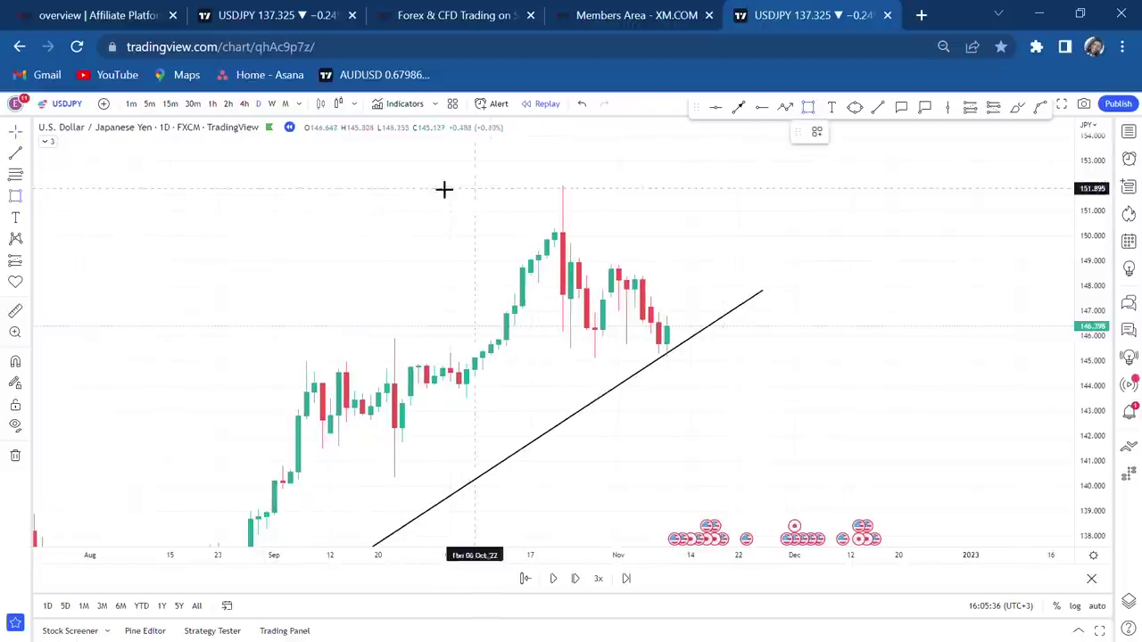
pyautogui.click(411, 199)
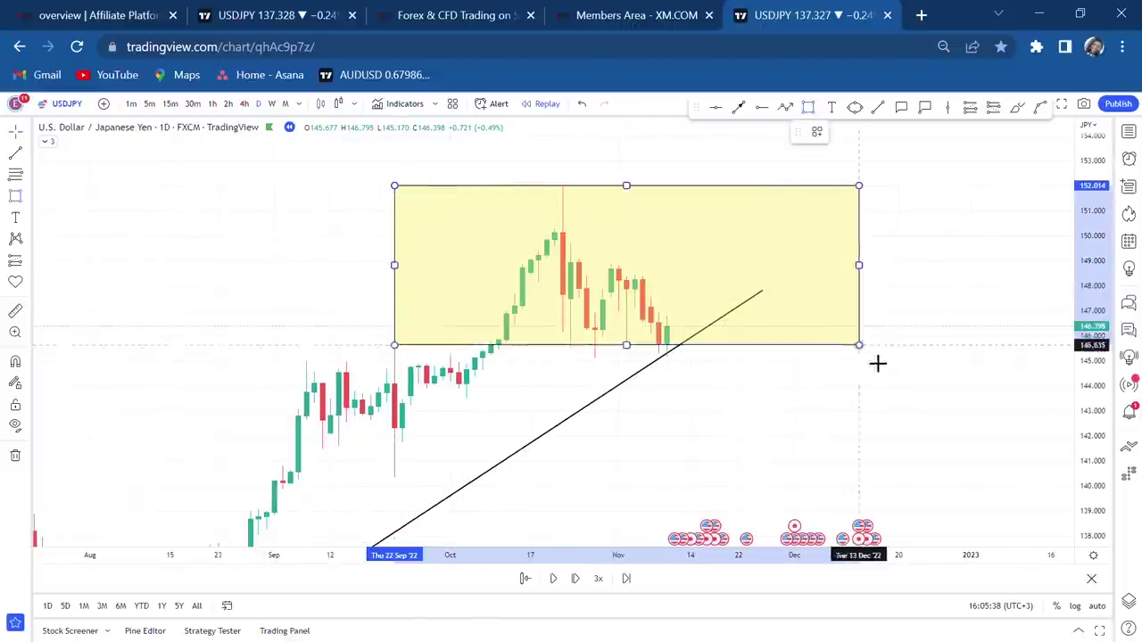
pyautogui.click(930, 367)
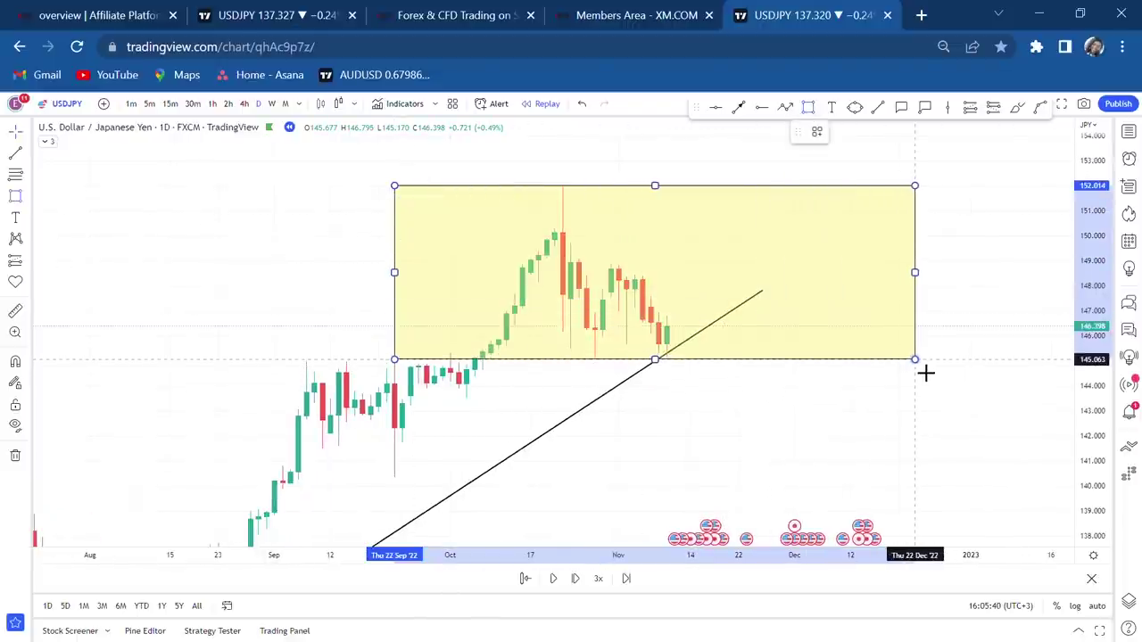
pyautogui.click(925, 371)
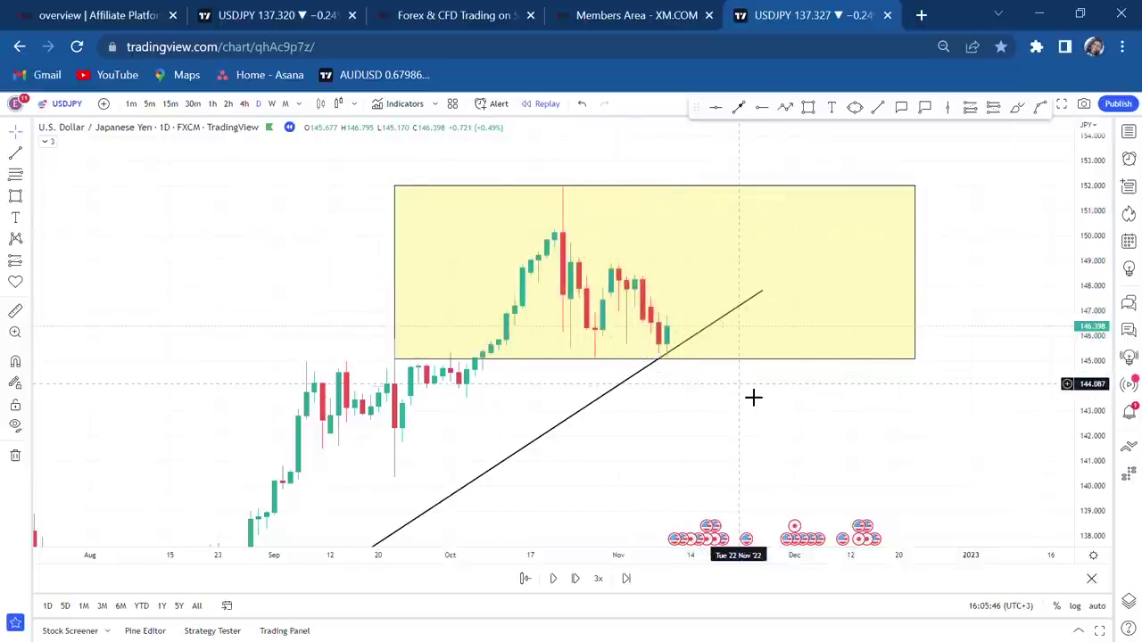
pyautogui.moveTo(752, 398); pyautogui.dragTo(655, 378)
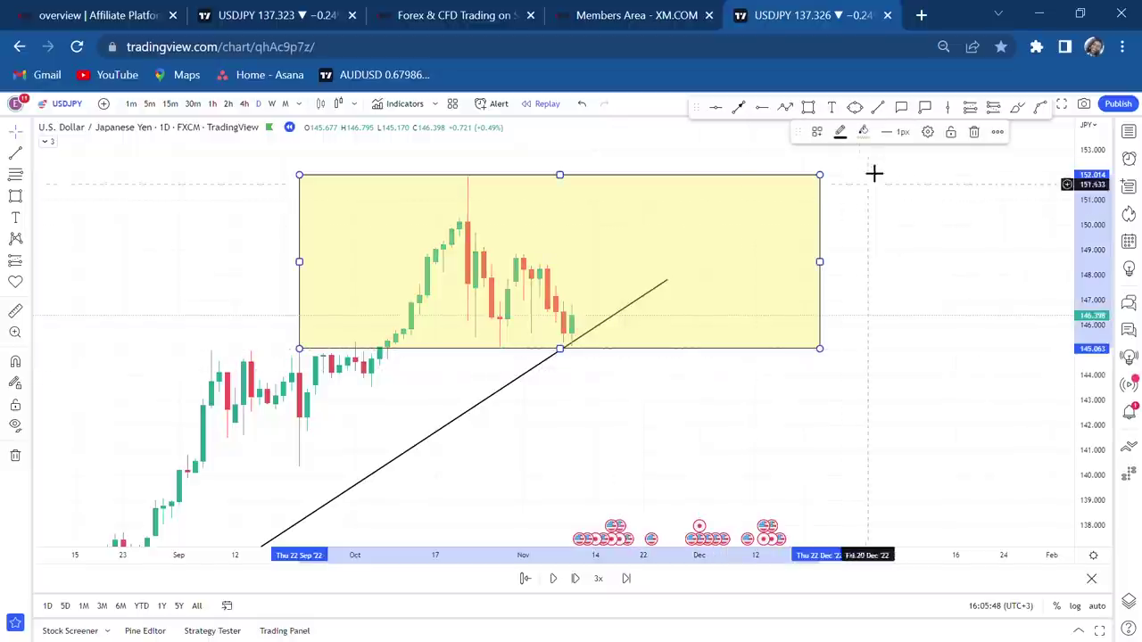
# Fill the box translucent grey and bring the trend line's August start into view
pyautogui.click(864, 134)
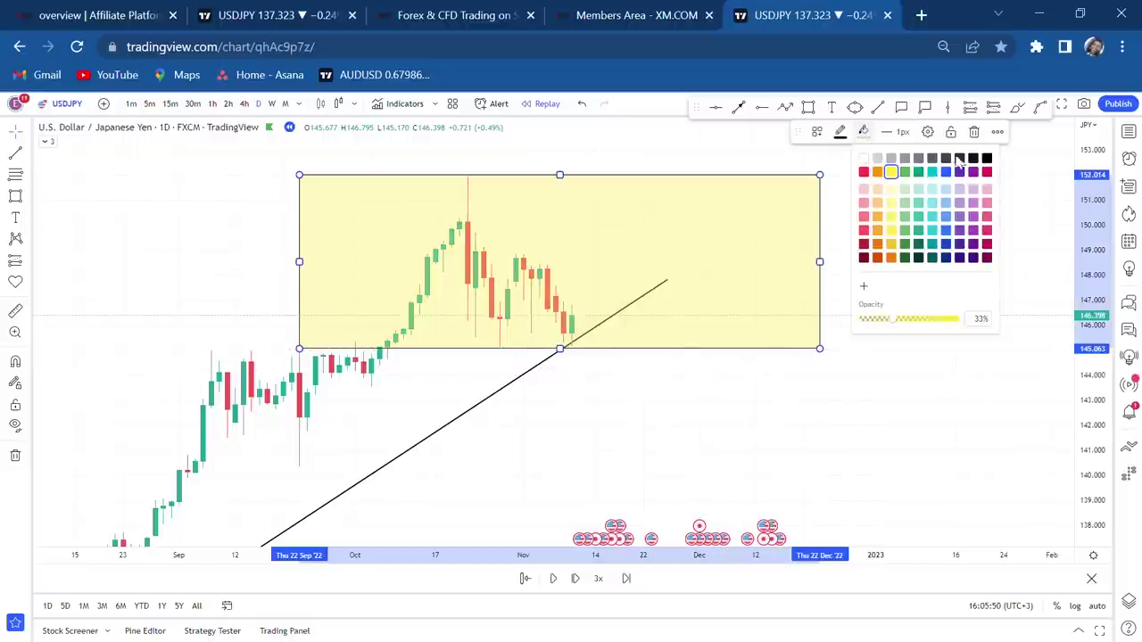
pyautogui.click(1003, 167)
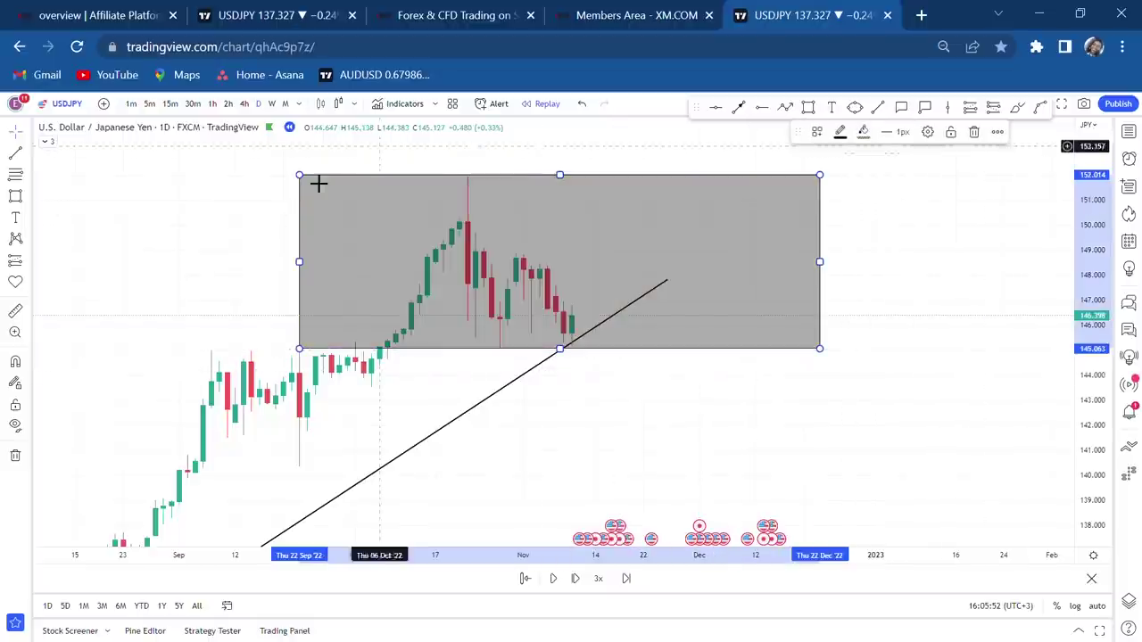
pyautogui.moveTo(680, 428); pyautogui.dragTo(994, 268)
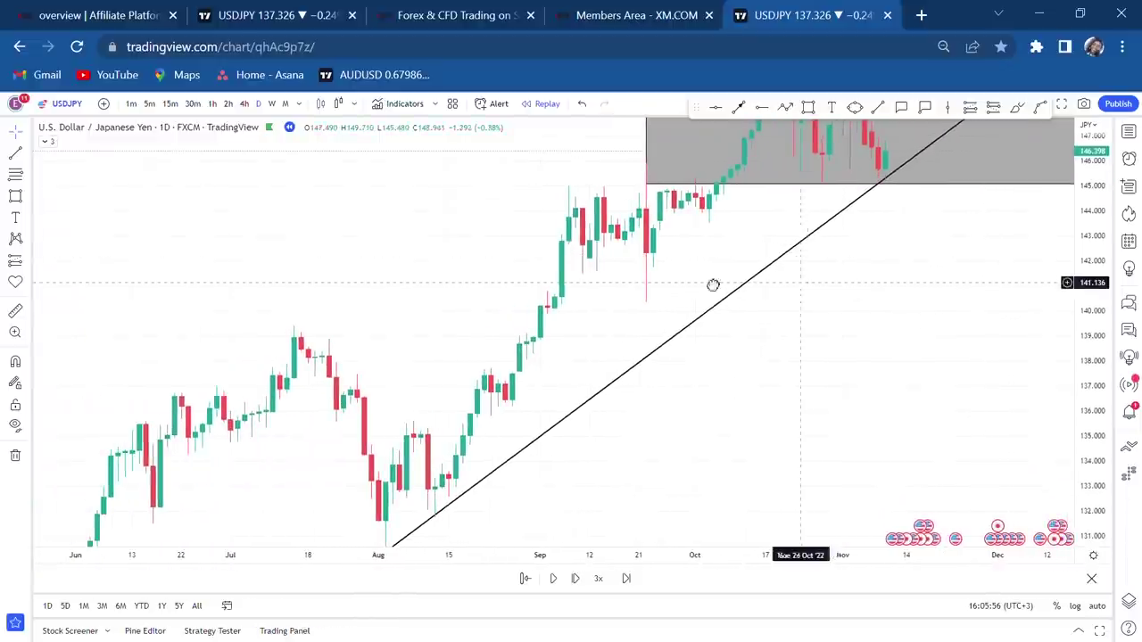
pyautogui.moveTo(712, 284); pyautogui.dragTo(711, 250)
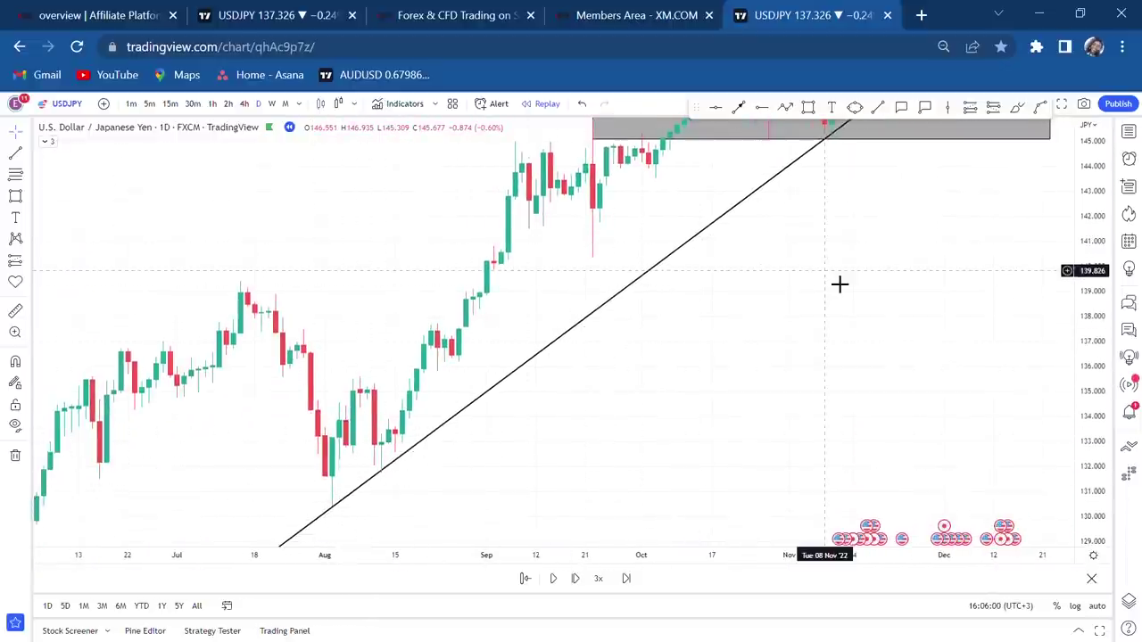
pyautogui.moveTo(1093, 209); pyautogui.dragTo(1098, 357)
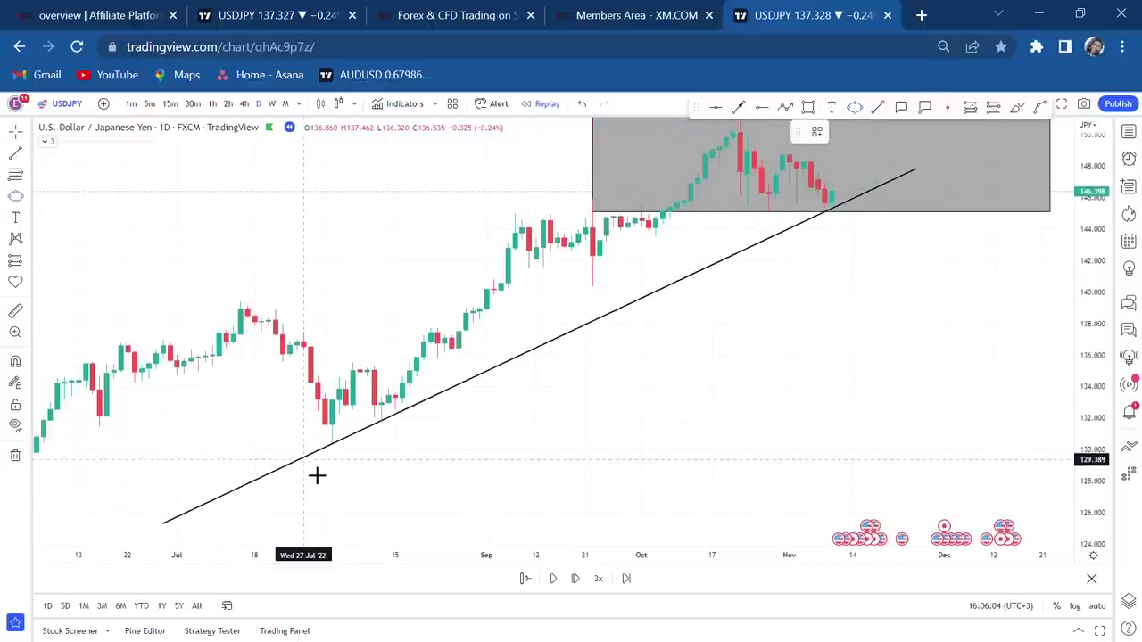
# Draw yellow ellipses at the August low, mid-August and November touches of the black trendline
pyautogui.moveTo(362, 449); pyautogui.dragTo(370, 469)
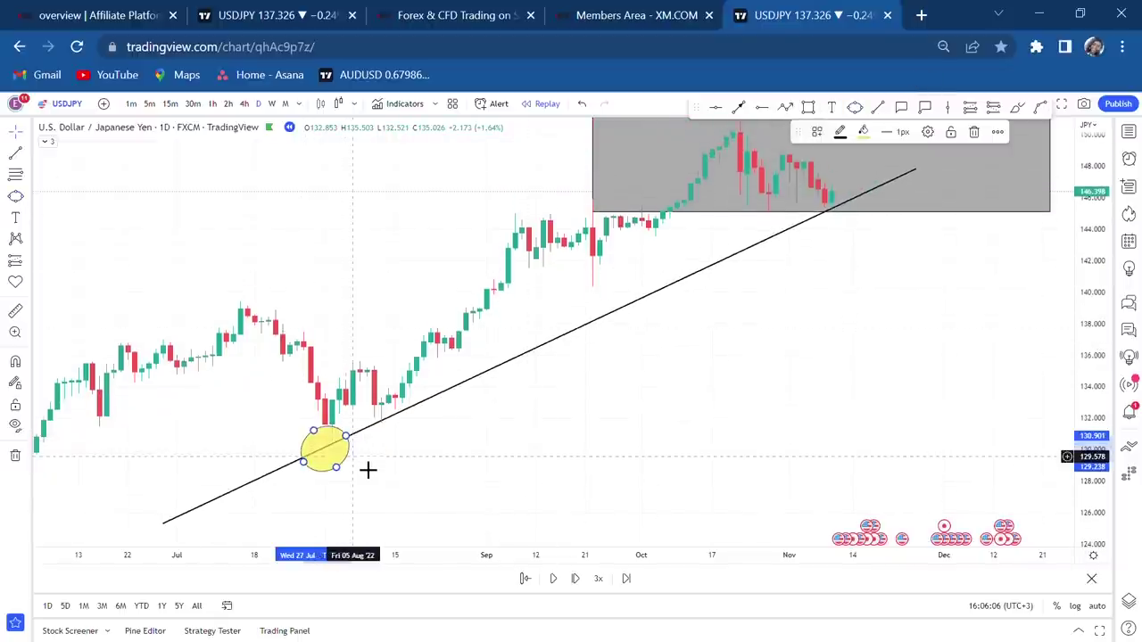
pyautogui.click(855, 109)
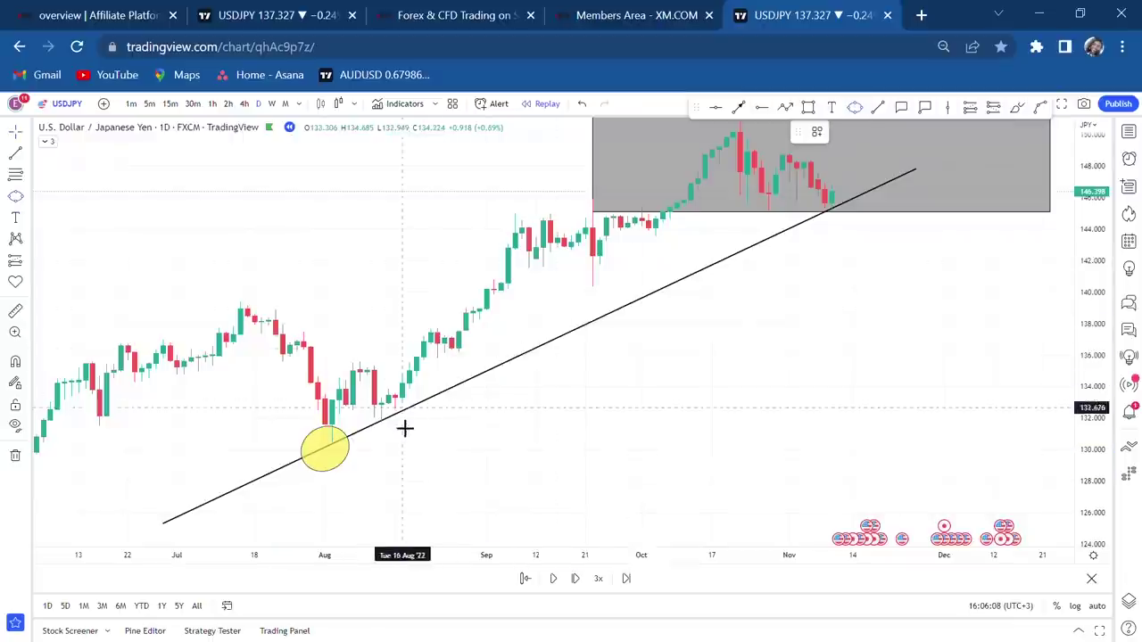
pyautogui.click(419, 429)
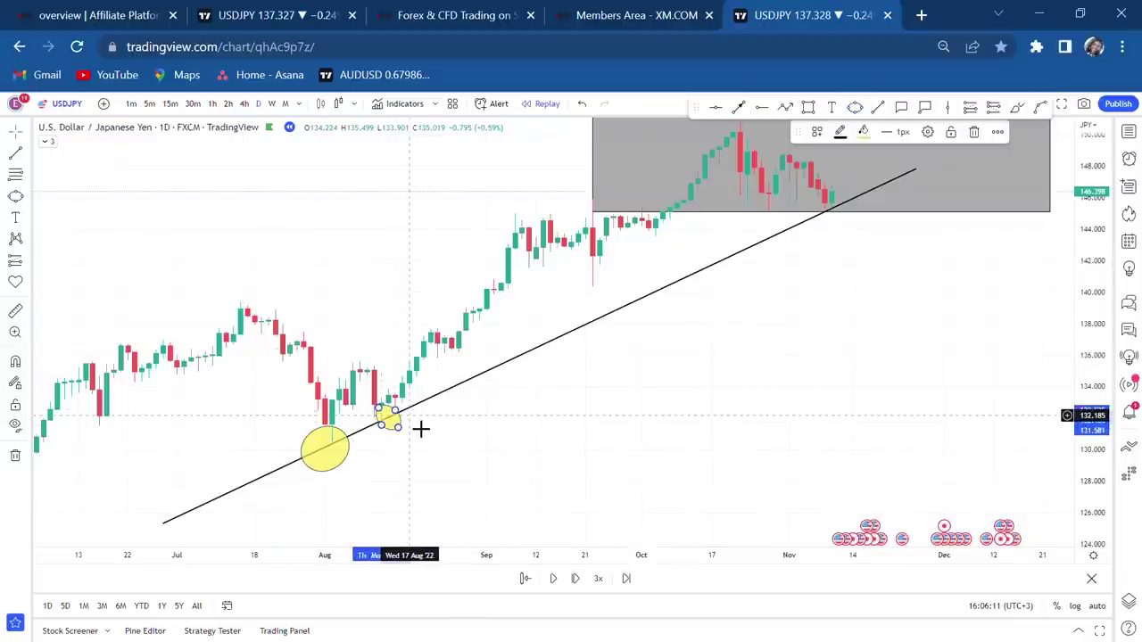
pyautogui.click(852, 107)
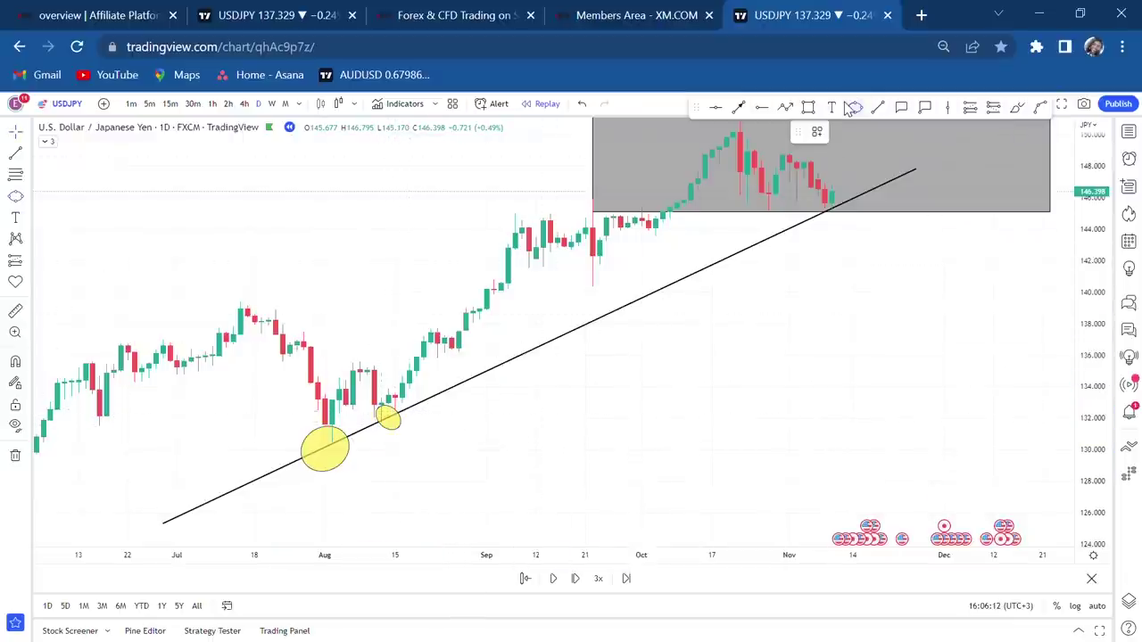
pyautogui.click(810, 225)
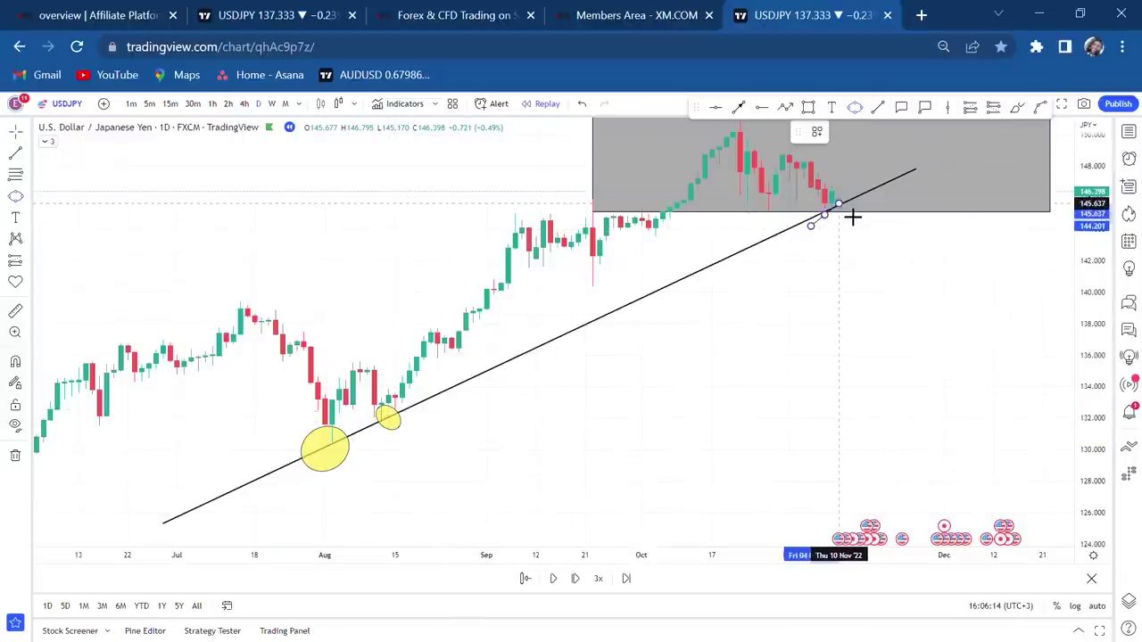
pyautogui.click(852, 217)
pyautogui.moveTo(686, 330); pyautogui.dragTo(584, 444)
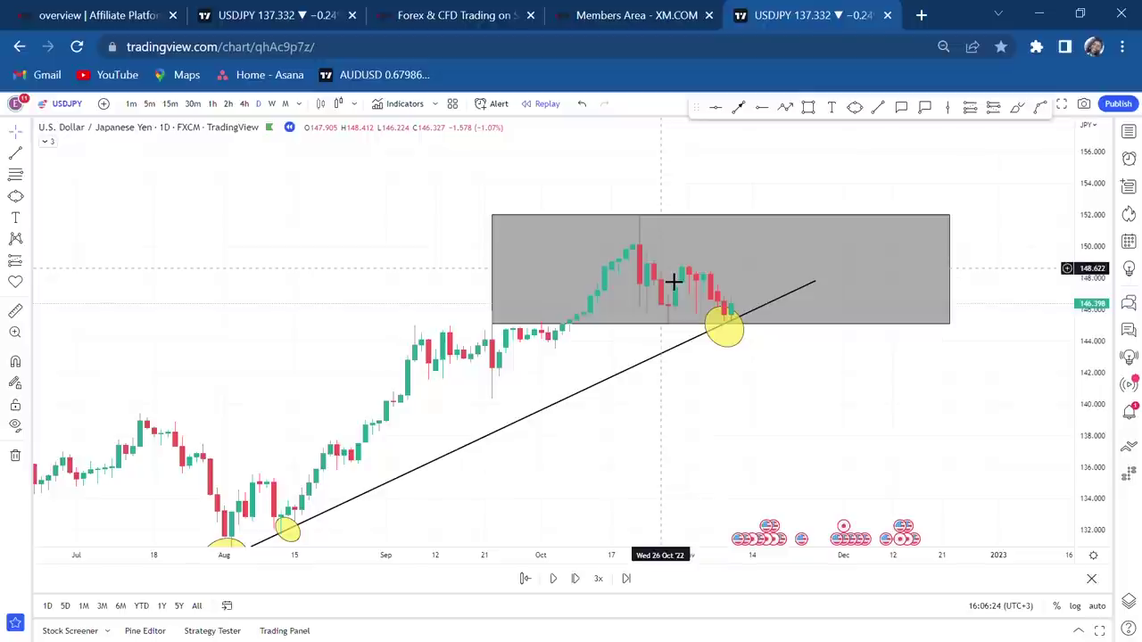
pyautogui.moveTo(1014, 209); pyautogui.dragTo(925, 252)
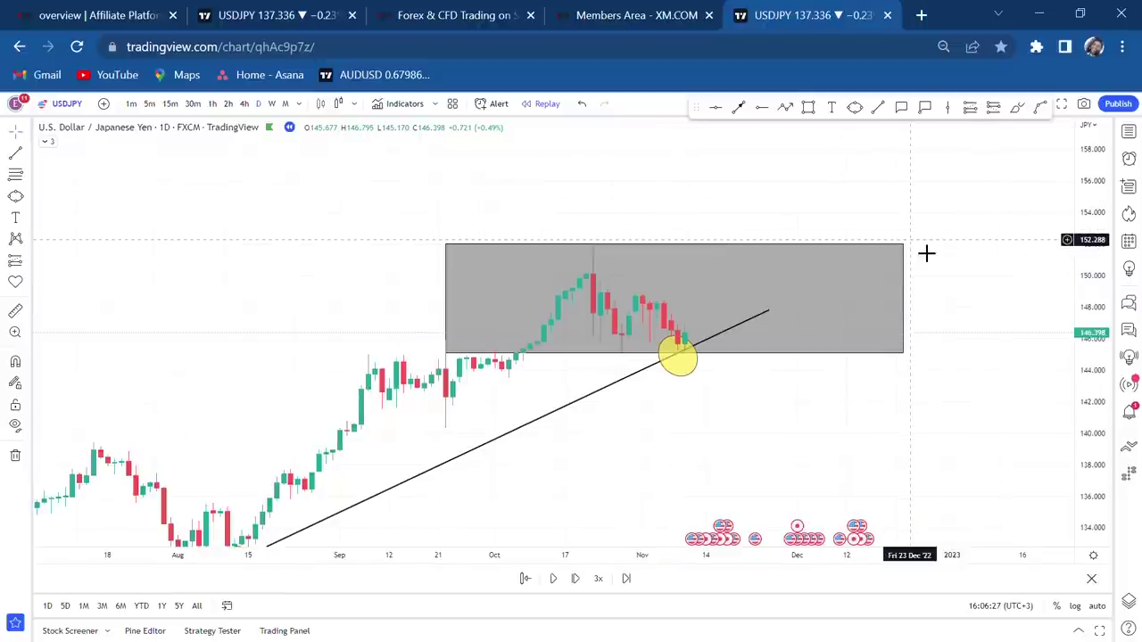
# Draw a narrow grey bar above the zone's top and add a horizontal line at the 159.127 high
pyautogui.click(809, 110)
pyautogui.moveTo(667, 256)
pyautogui.mouseDown()
pyautogui.moveTo(670, 331)
pyautogui.moveTo(690, 366)
pyautogui.mouseUp()
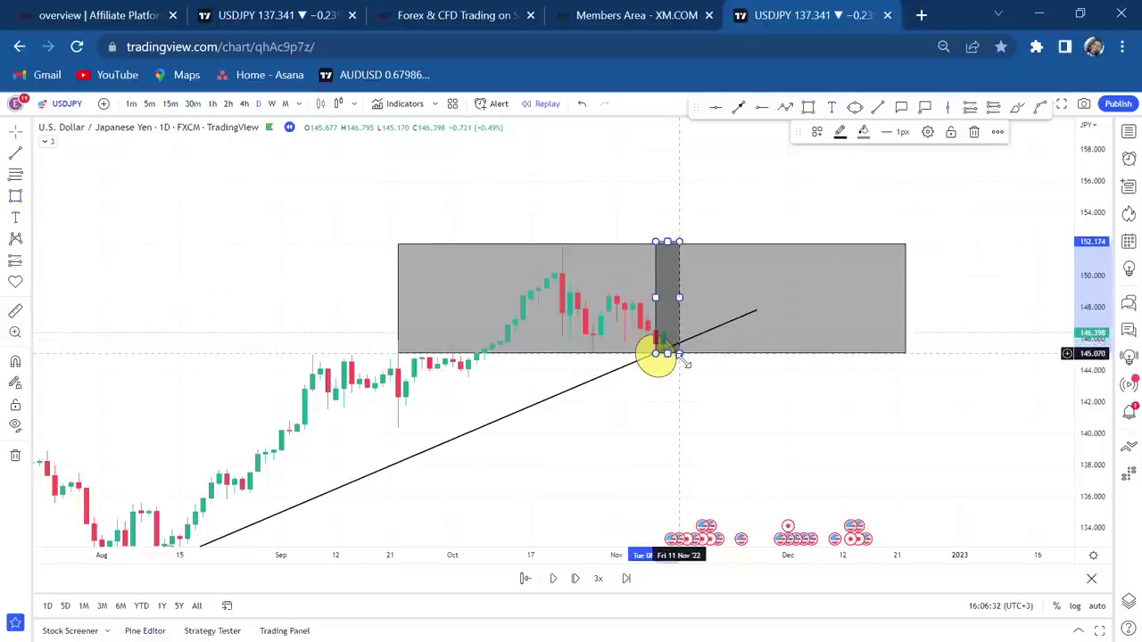
pyautogui.moveTo(686, 290); pyautogui.dragTo(670, 182)
pyautogui.moveTo(748, 175); pyautogui.dragTo(729, 255)
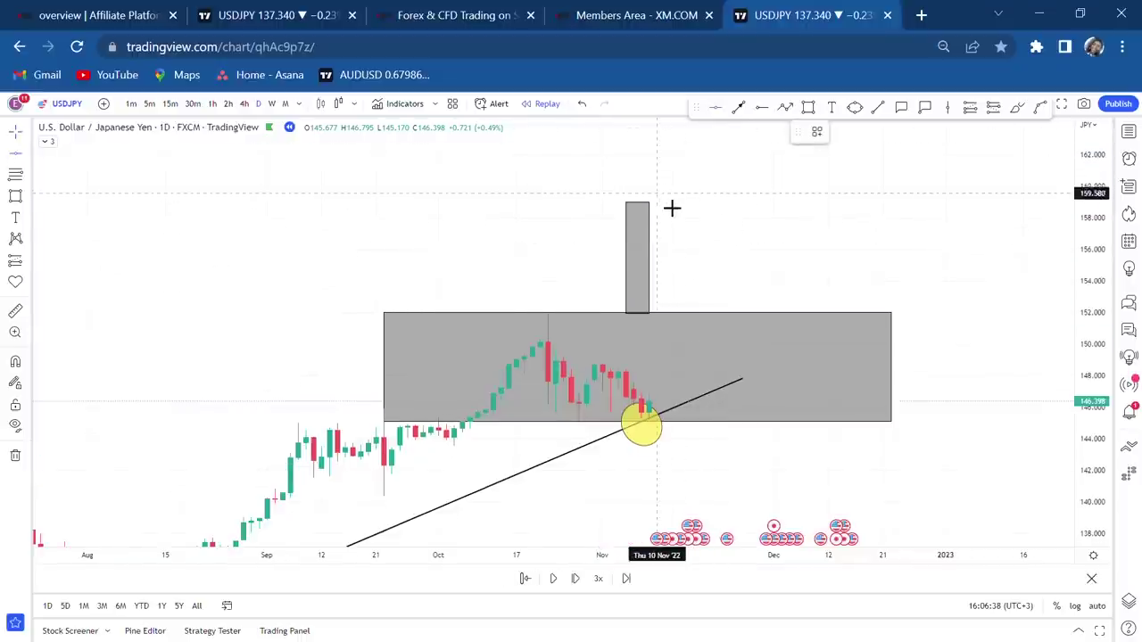
pyautogui.hotkey('alt', 'h')
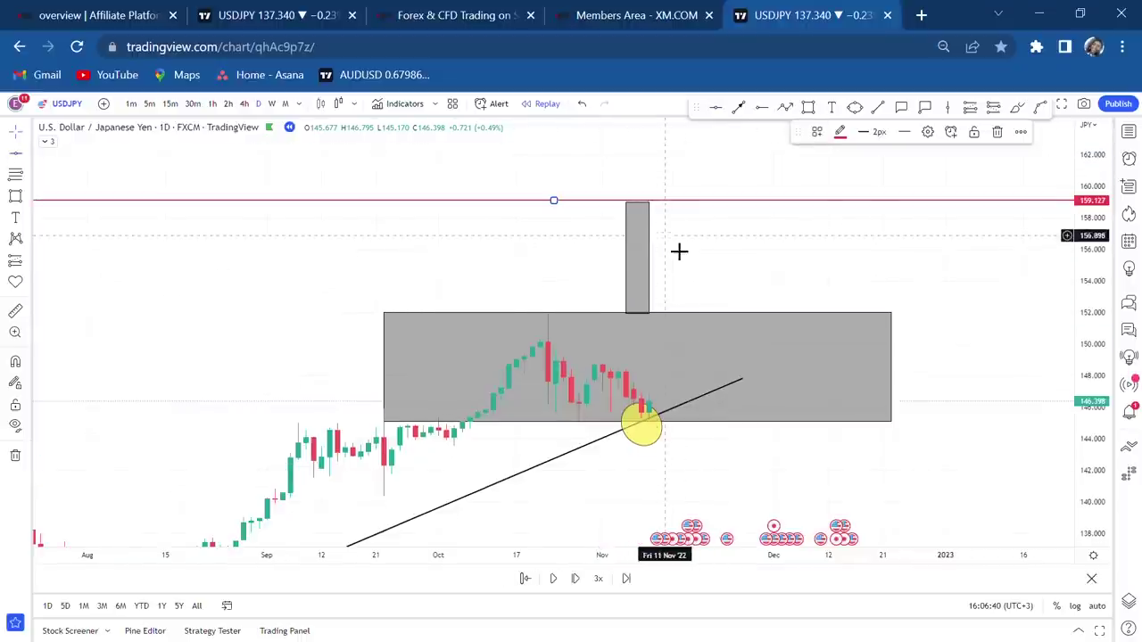
pyautogui.moveTo(658, 260); pyautogui.dragTo(637, 259)
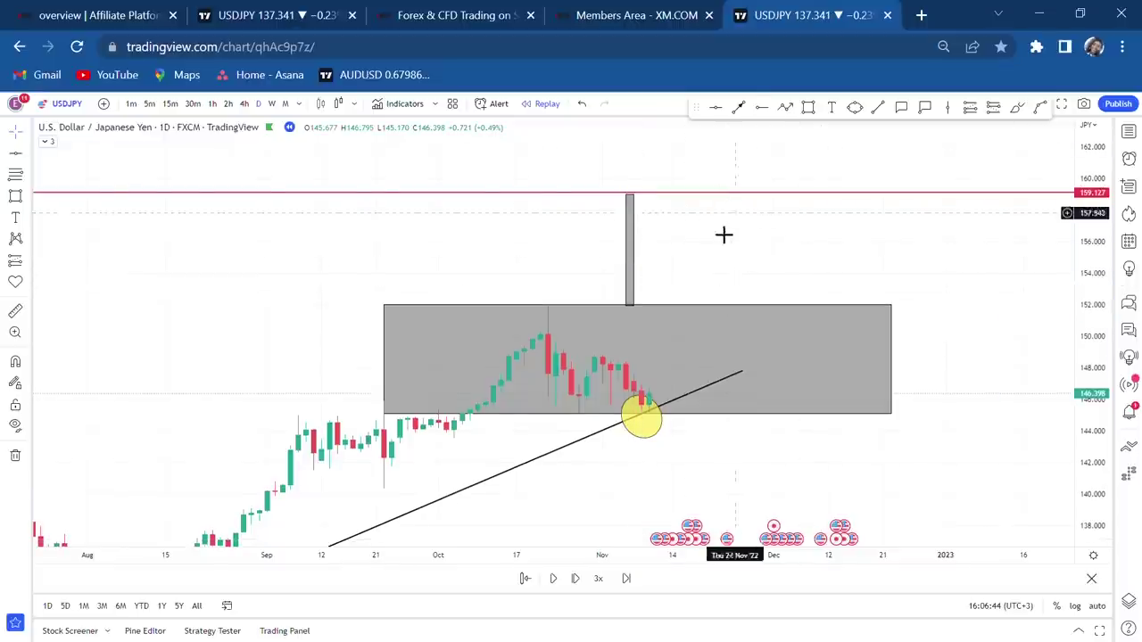
# Clone the tall grey bar and place the copy below the grey box
pyautogui.click(635, 234)
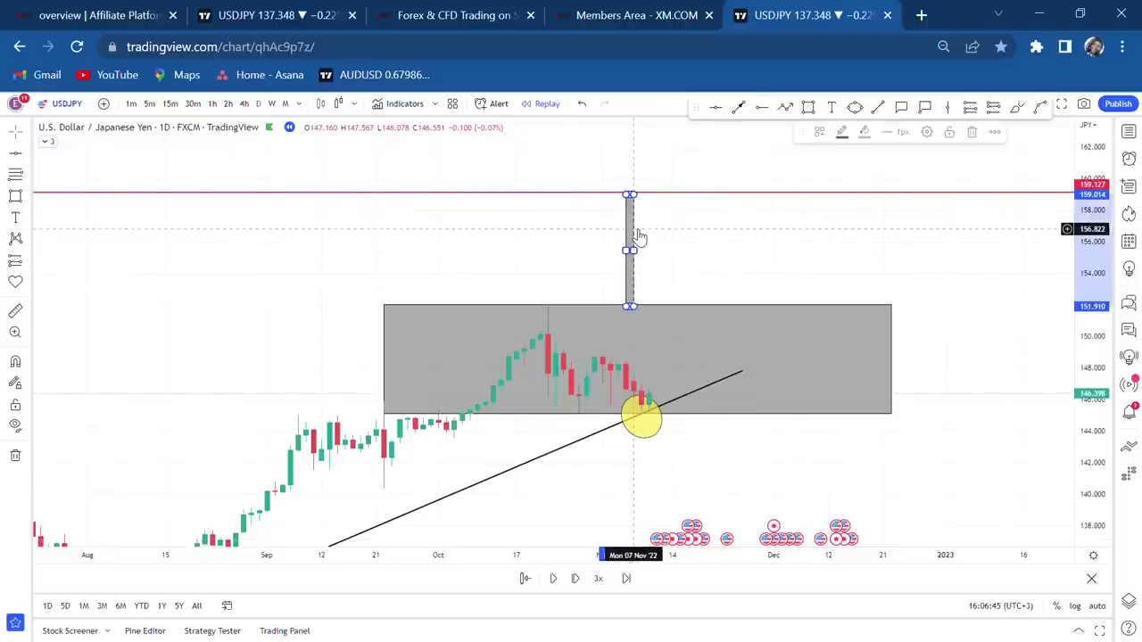
pyautogui.click(998, 132)
pyautogui.click(1015, 202)
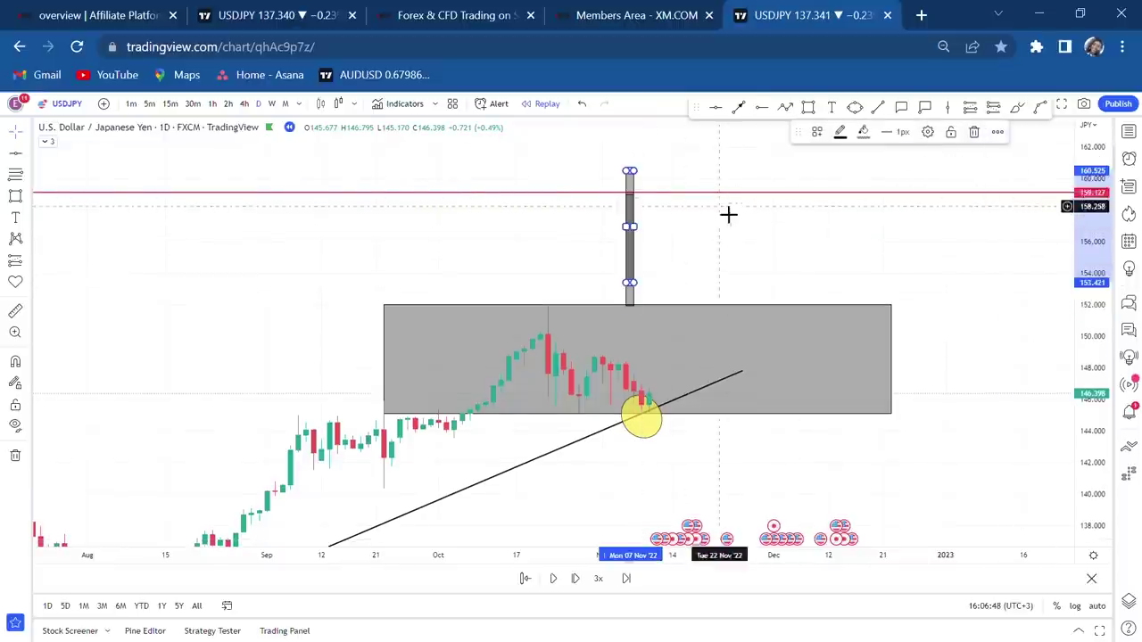
pyautogui.moveTo(640, 189)
pyautogui.mouseDown()
pyautogui.moveTo(653, 473)
pyautogui.moveTo(625, 451)
pyautogui.moveTo(627, 437)
pyautogui.mouseUp()
pyautogui.moveTo(811, 408); pyautogui.dragTo(867, 315)
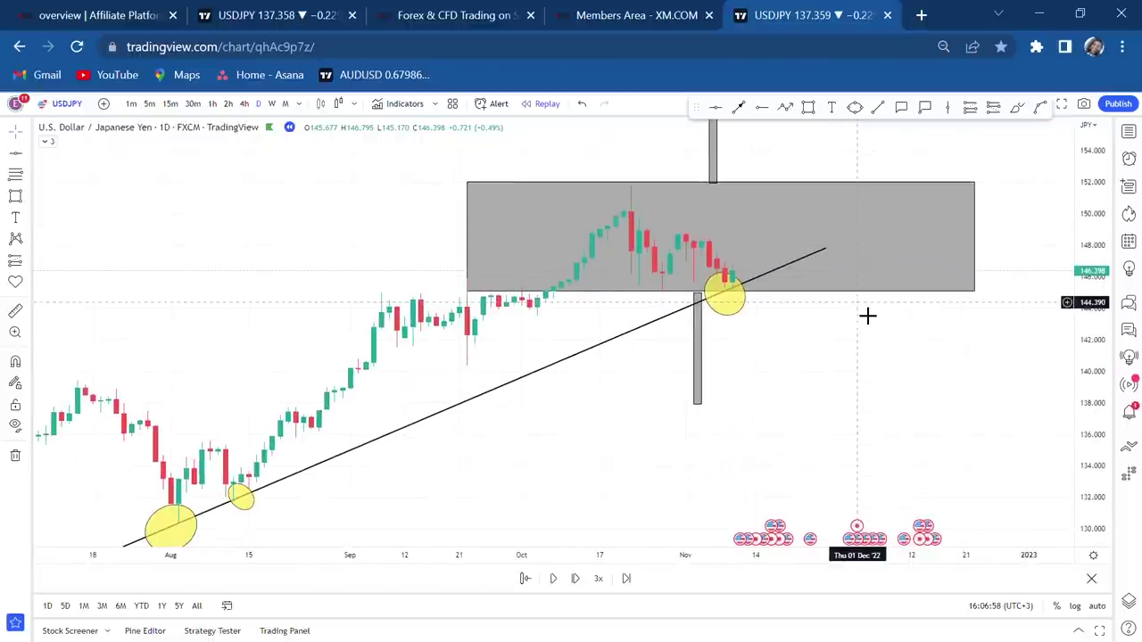
pyautogui.scroll(-4, 867, 315)
pyautogui.moveTo(630, 461); pyautogui.dragTo(630, 505)
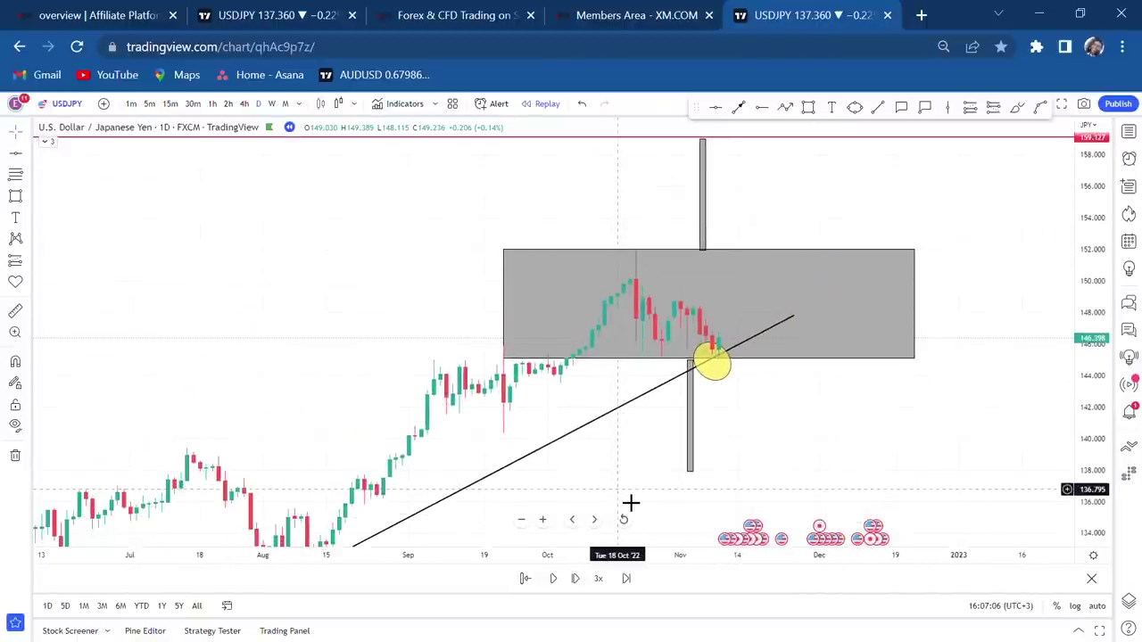
pyautogui.scroll(2, 839, 438)
# Draw a thin yellow rectangle along the grey box's lower edge near 145–145.7
pyautogui.moveTo(1084, 421); pyautogui.dragTo(1115, 284)
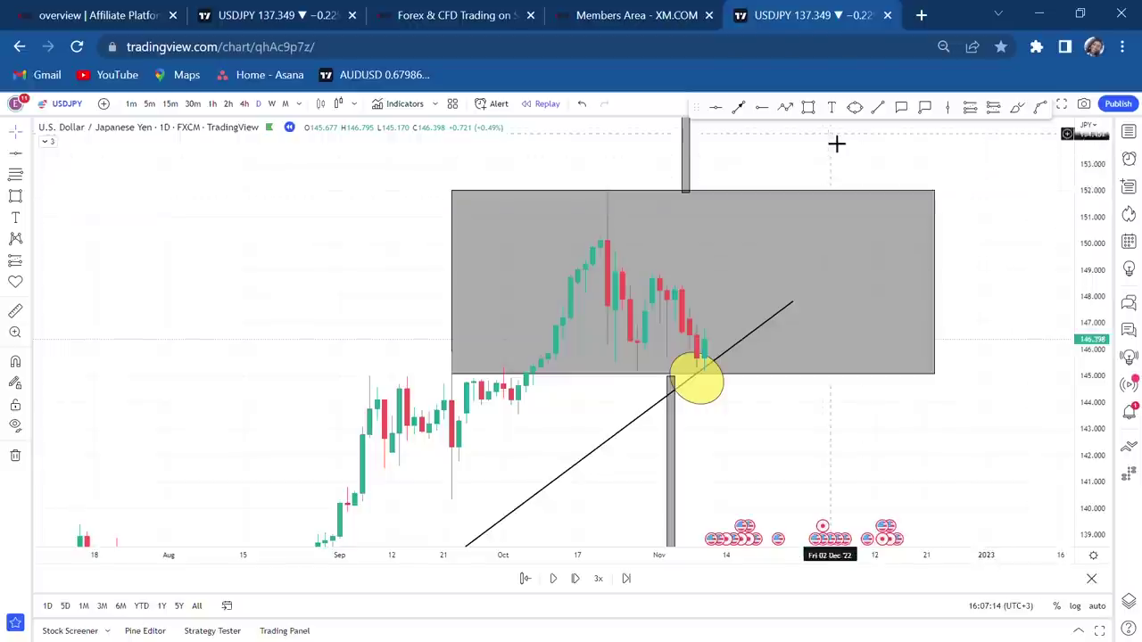
pyautogui.click(808, 107)
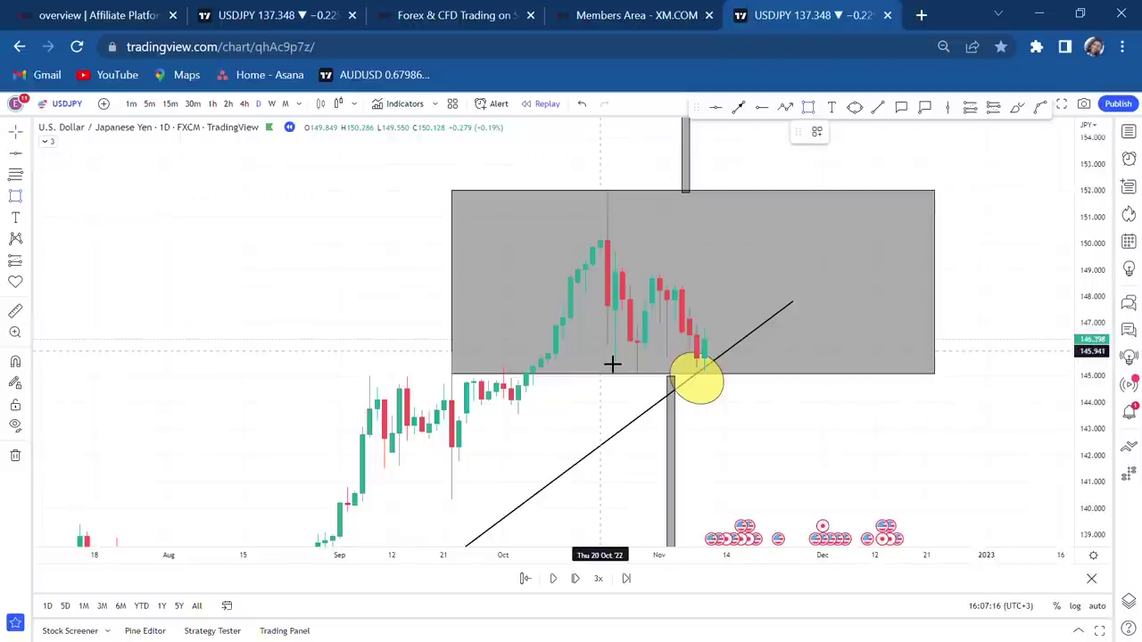
pyautogui.moveTo(612, 369); pyautogui.dragTo(773, 374)
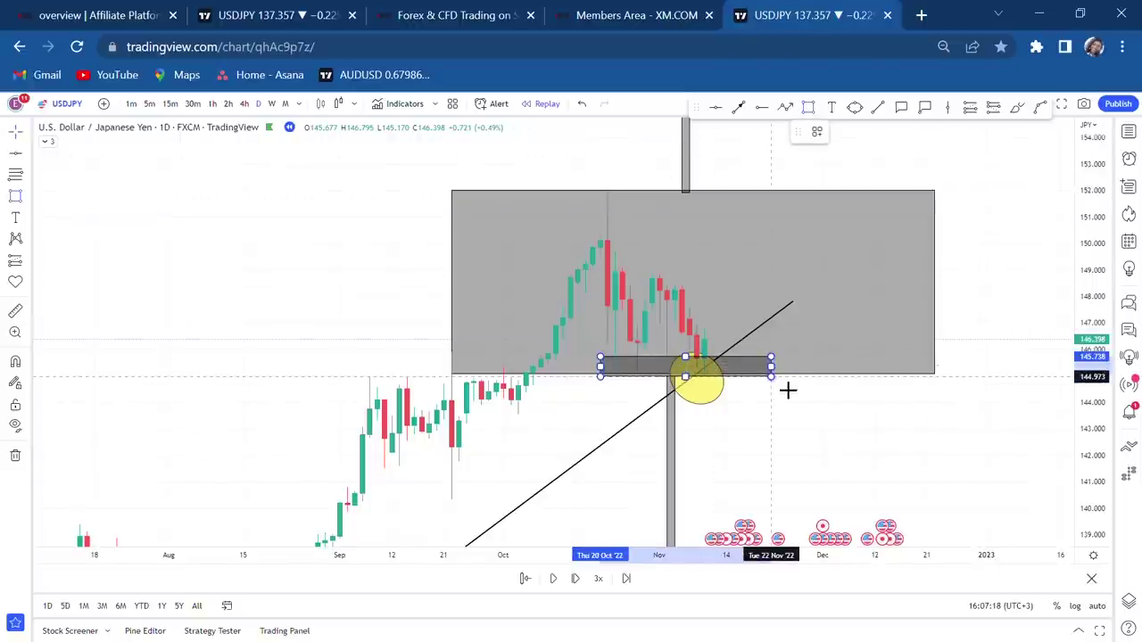
pyautogui.click(862, 132)
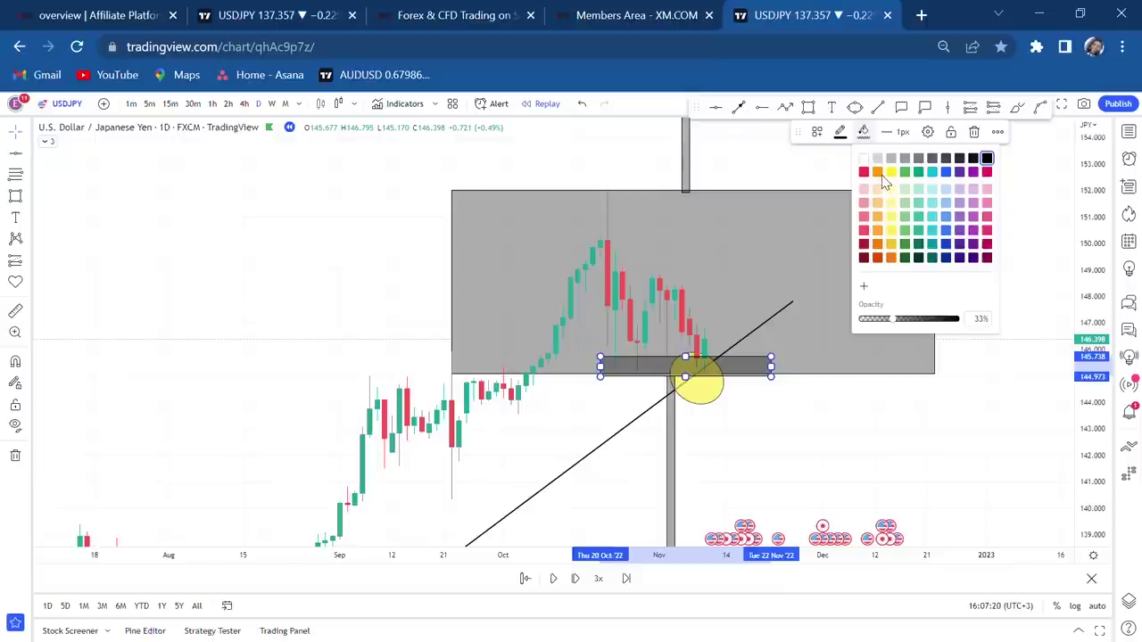
pyautogui.click(890, 172)
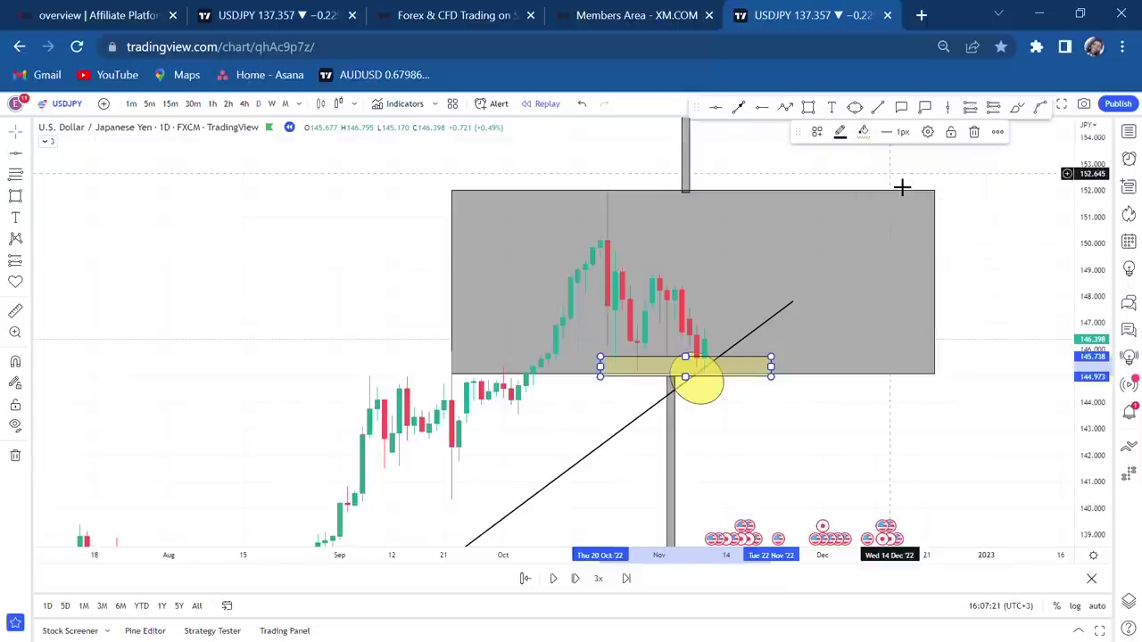
pyautogui.click(727, 400)
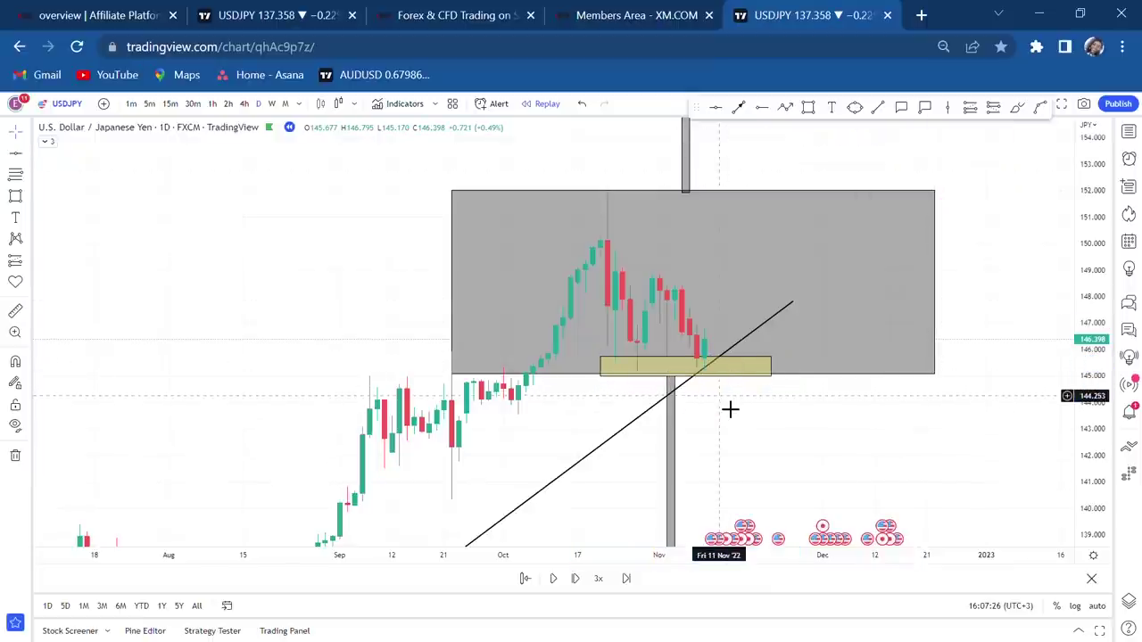
pyautogui.click(634, 354)
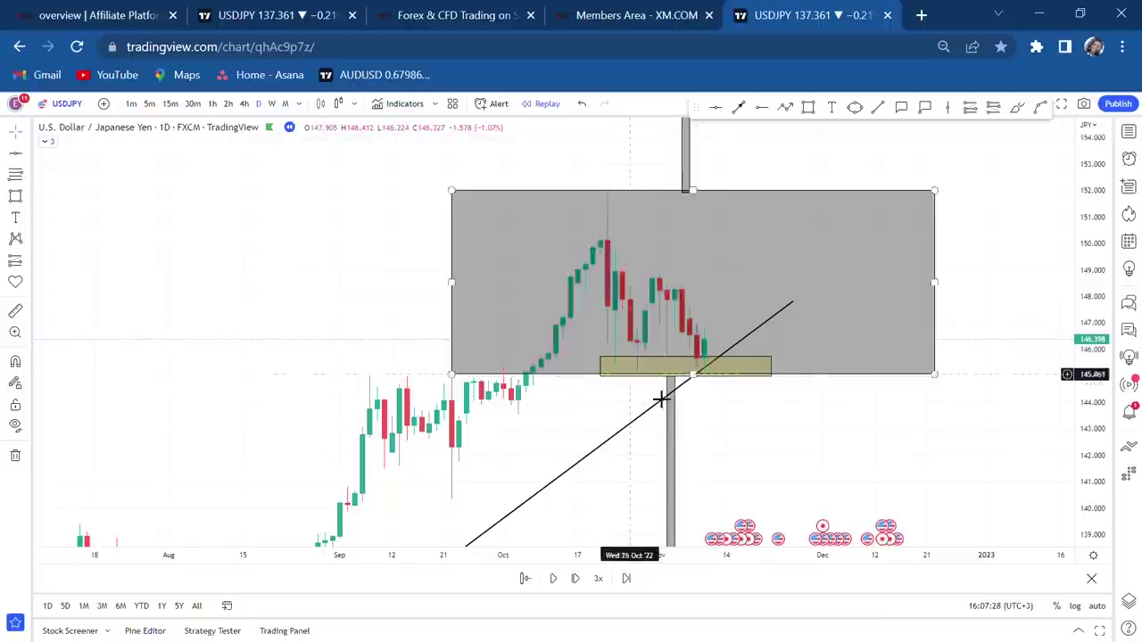
pyautogui.moveTo(770, 431); pyautogui.dragTo(873, 227)
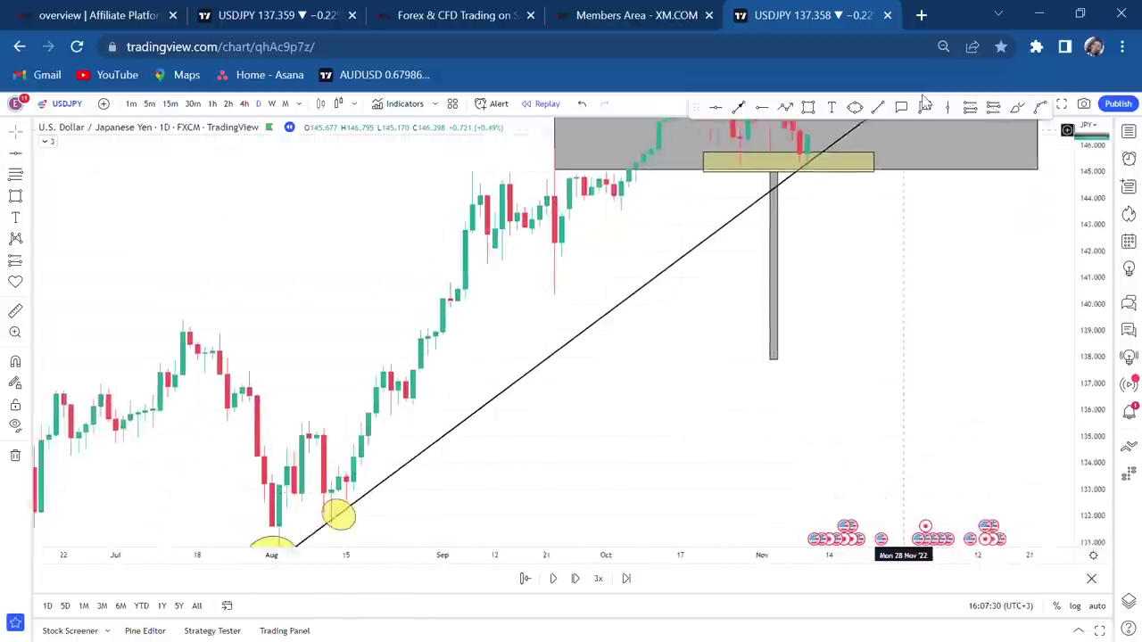
pyautogui.moveTo(874, 178); pyautogui.dragTo(775, 359)
pyautogui.moveTo(769, 448); pyautogui.dragTo(797, 371)
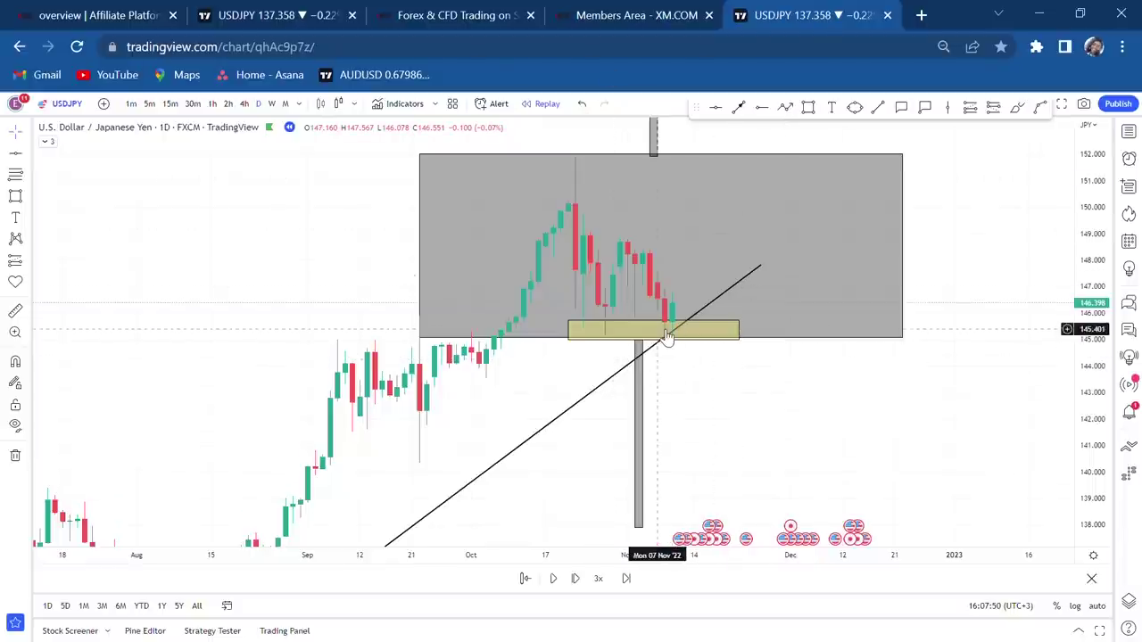
# Draw an arrow pointing up from the latest candle toward 151
pyautogui.click(744, 106)
pyautogui.moveTo(687, 314); pyautogui.dragTo(716, 184)
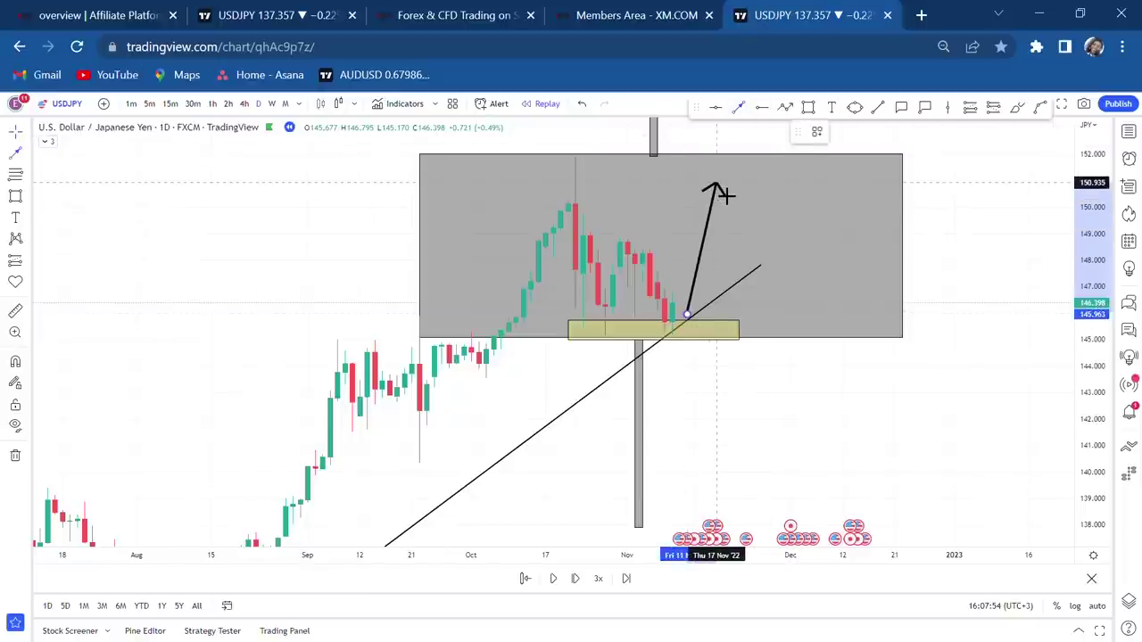
pyautogui.click(793, 244)
# Draw a zigzag path arrow dropping from the yellow 145 band toward 139
pyautogui.click(787, 109)
pyautogui.click(679, 367)
pyautogui.click(702, 338)
pyautogui.doubleClick(727, 508)
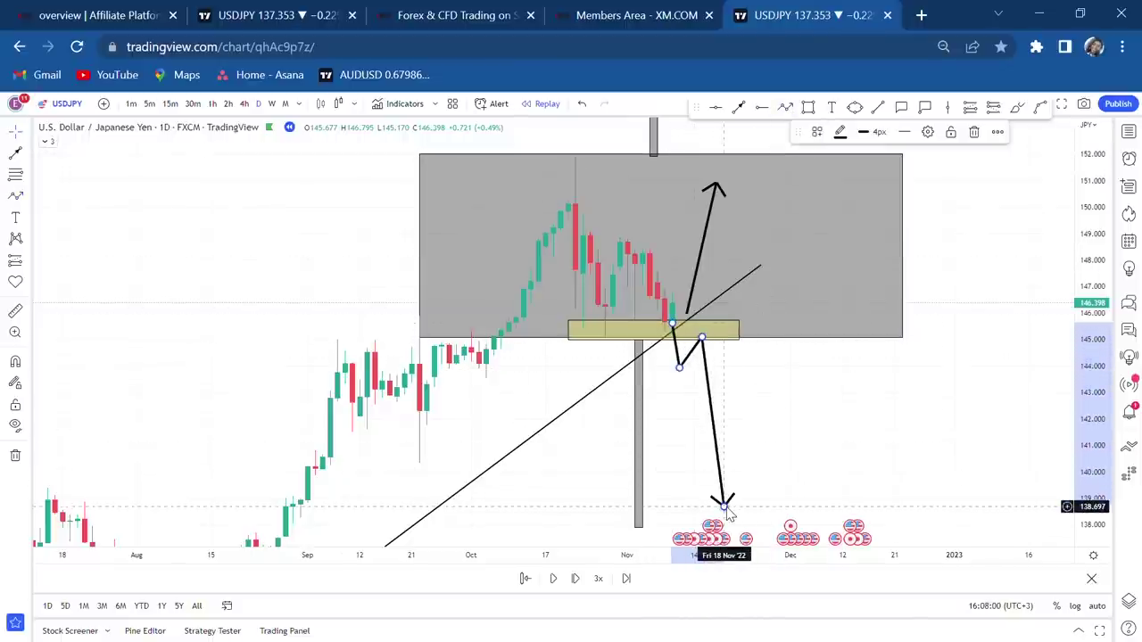
pyautogui.moveTo(856, 436); pyautogui.dragTo(856, 318)
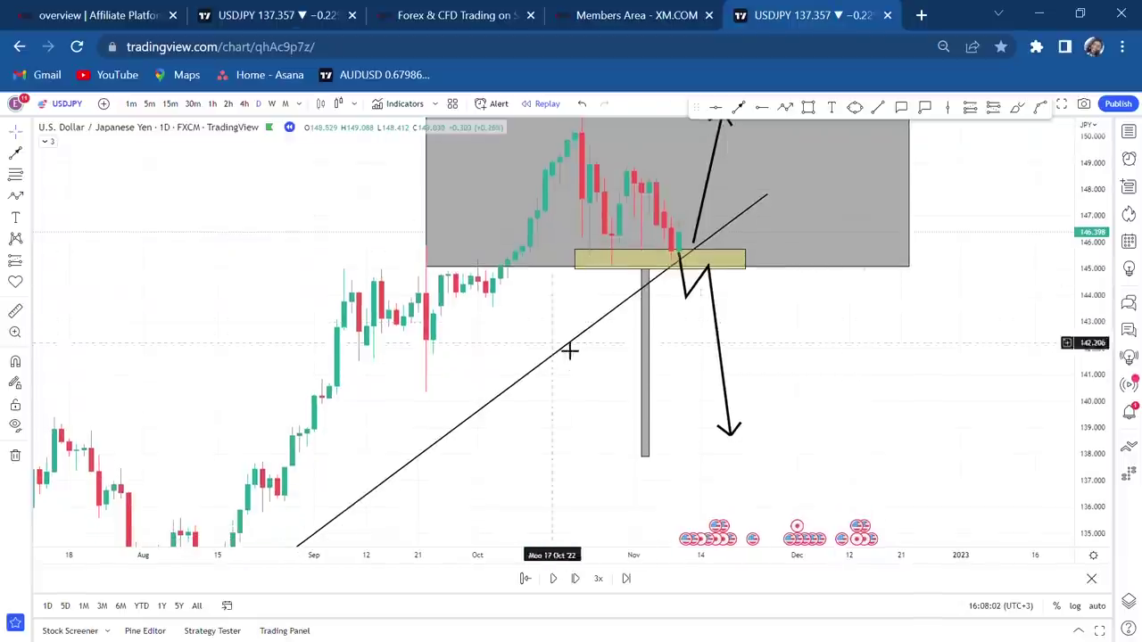
pyautogui.click(644, 320)
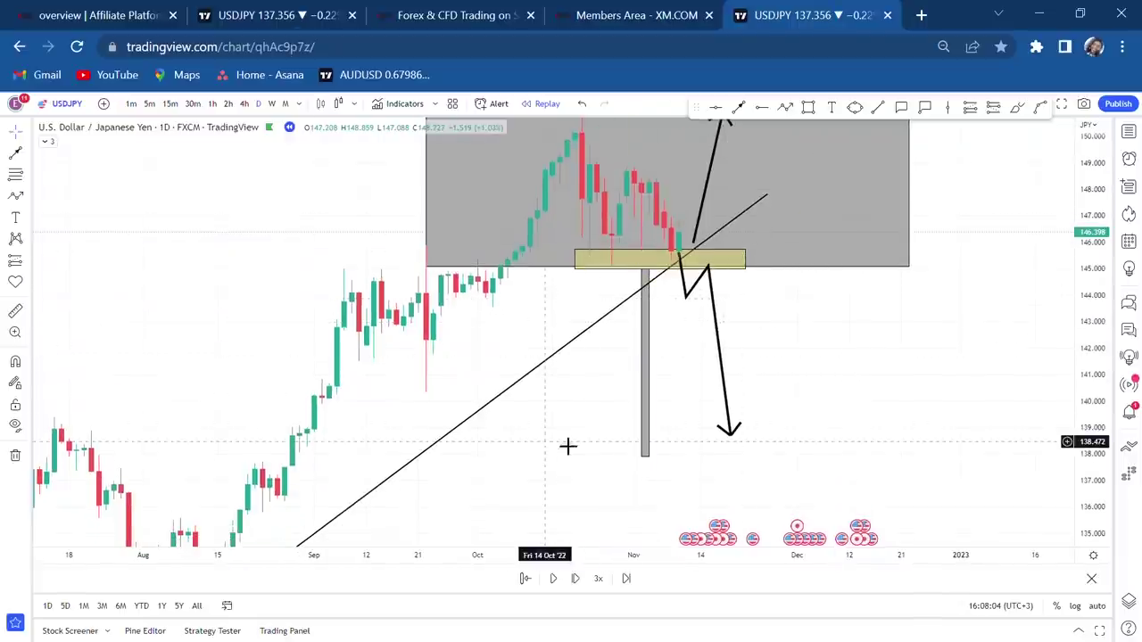
pyautogui.moveTo(568, 446); pyautogui.dragTo(773, 244)
pyautogui.moveTo(754, 288); pyautogui.dragTo(515, 559)
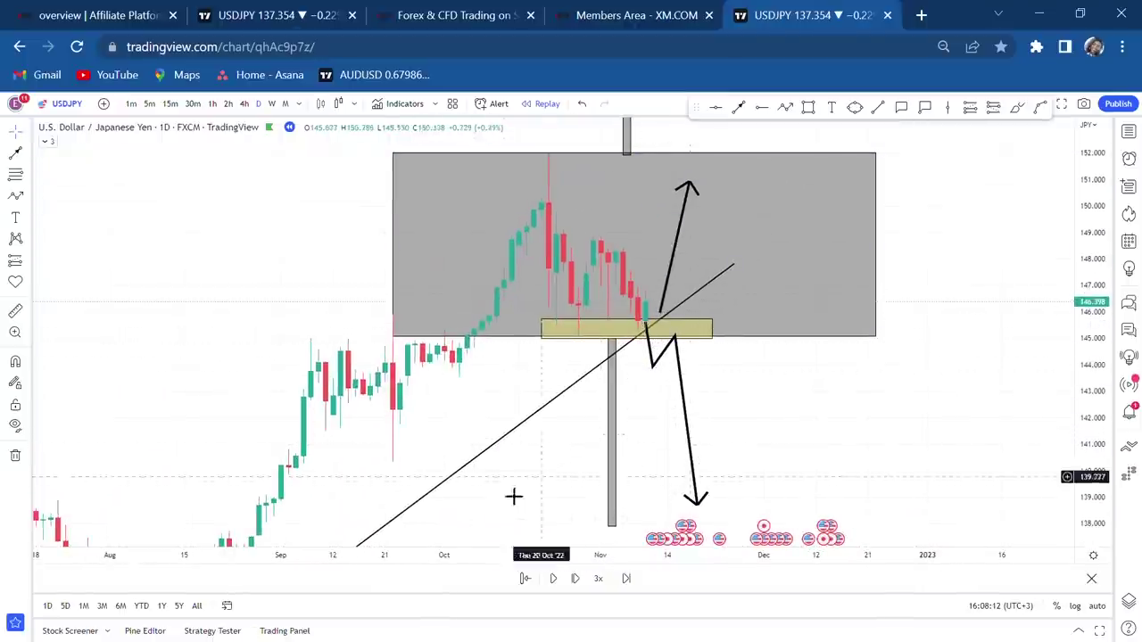
pyautogui.moveTo(555, 438); pyautogui.dragTo(636, 340)
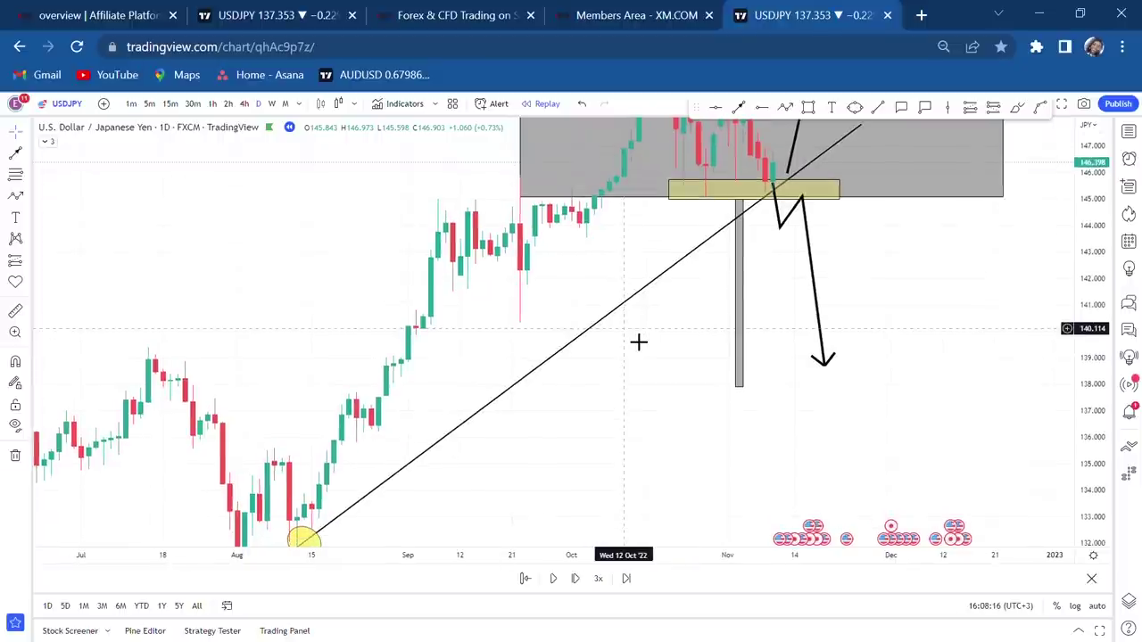
pyautogui.moveTo(687, 324); pyautogui.dragTo(578, 402)
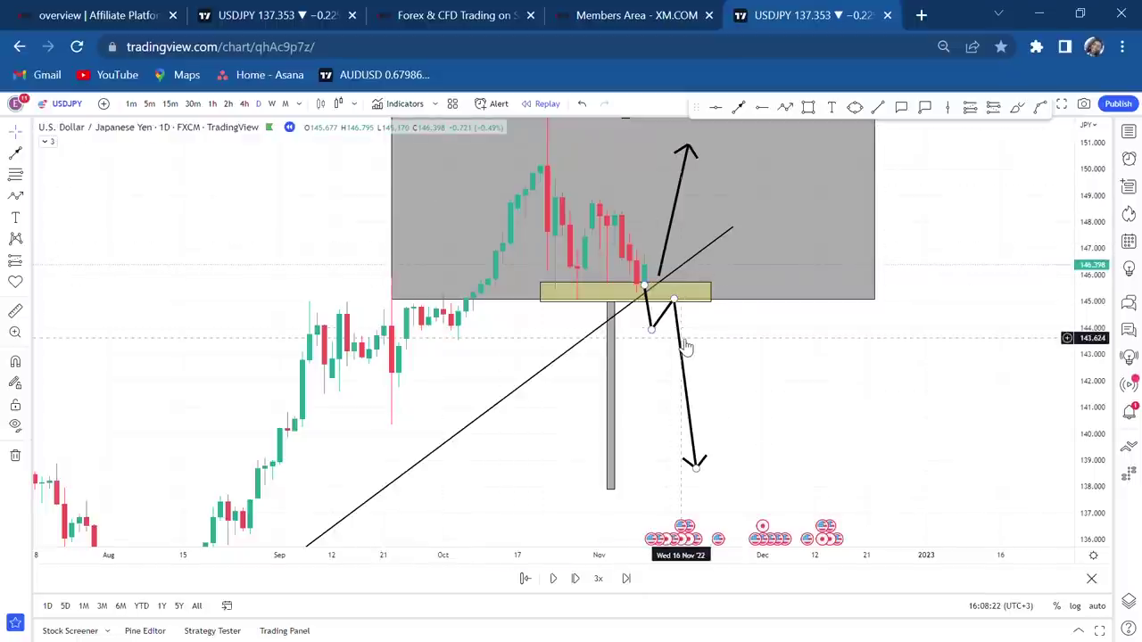
pyautogui.moveTo(685, 393); pyautogui.dragTo(1072, 147)
# Delete the downward zigzag arrow and the upward arrow
pyautogui.scroll(-5, 767, 327)
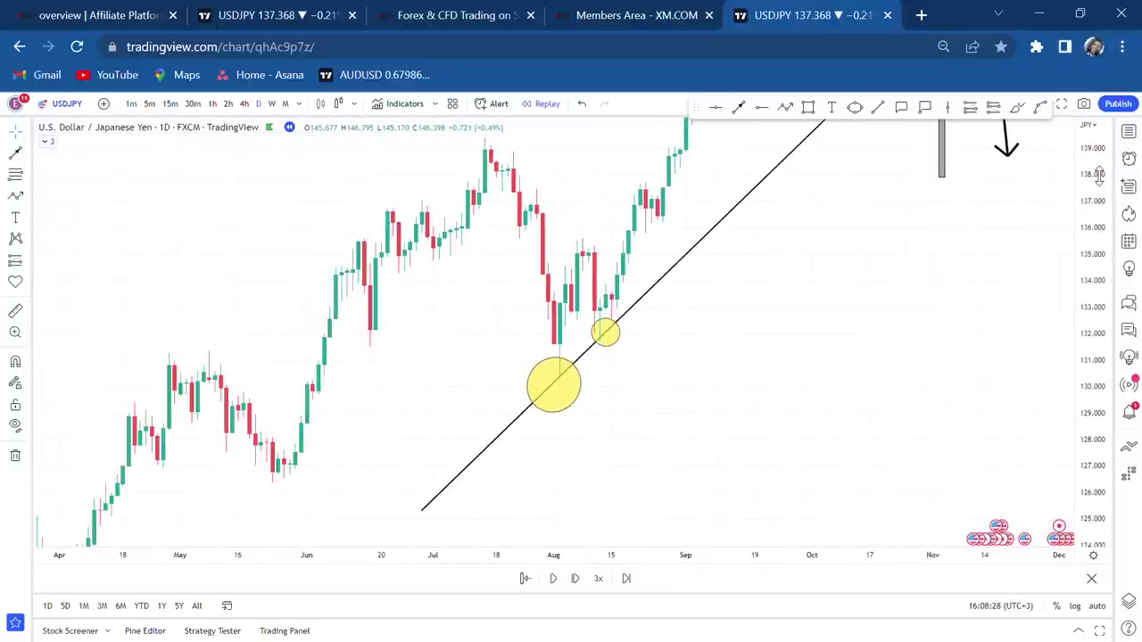
pyautogui.moveTo(1099, 175); pyautogui.dragTo(1099, 294)
pyautogui.moveTo(930, 306); pyautogui.dragTo(650, 429)
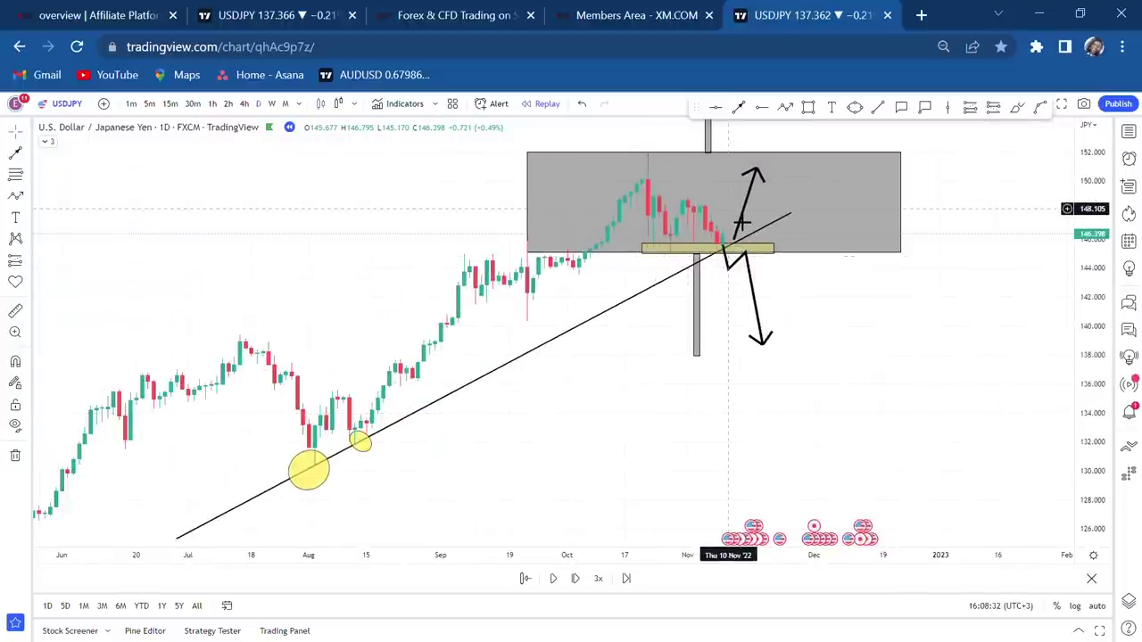
pyautogui.moveTo(1083, 446); pyautogui.dragTo(1082, 348)
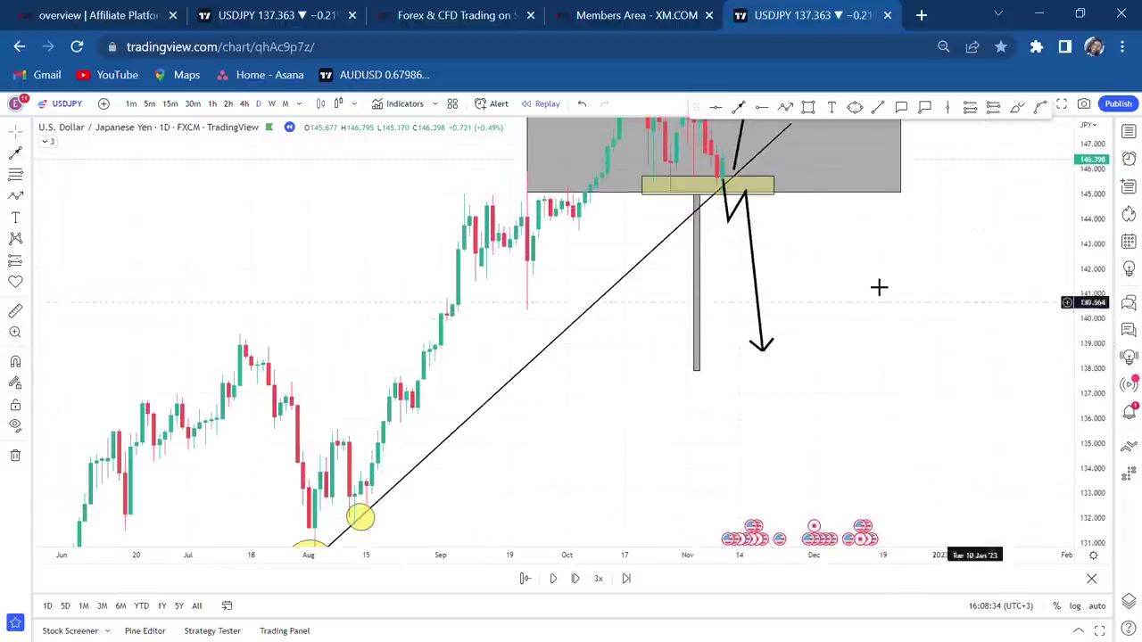
pyautogui.moveTo(859, 304); pyautogui.dragTo(826, 407)
pyautogui.scroll(5, 826, 406)
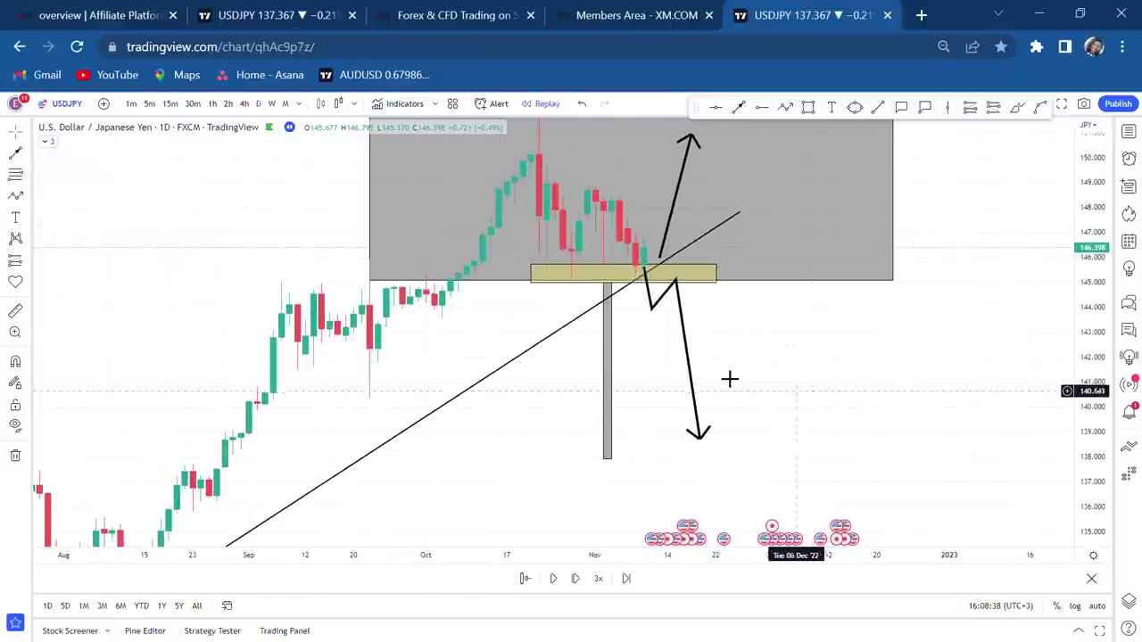
pyautogui.click(684, 312)
pyautogui.press('Delete')
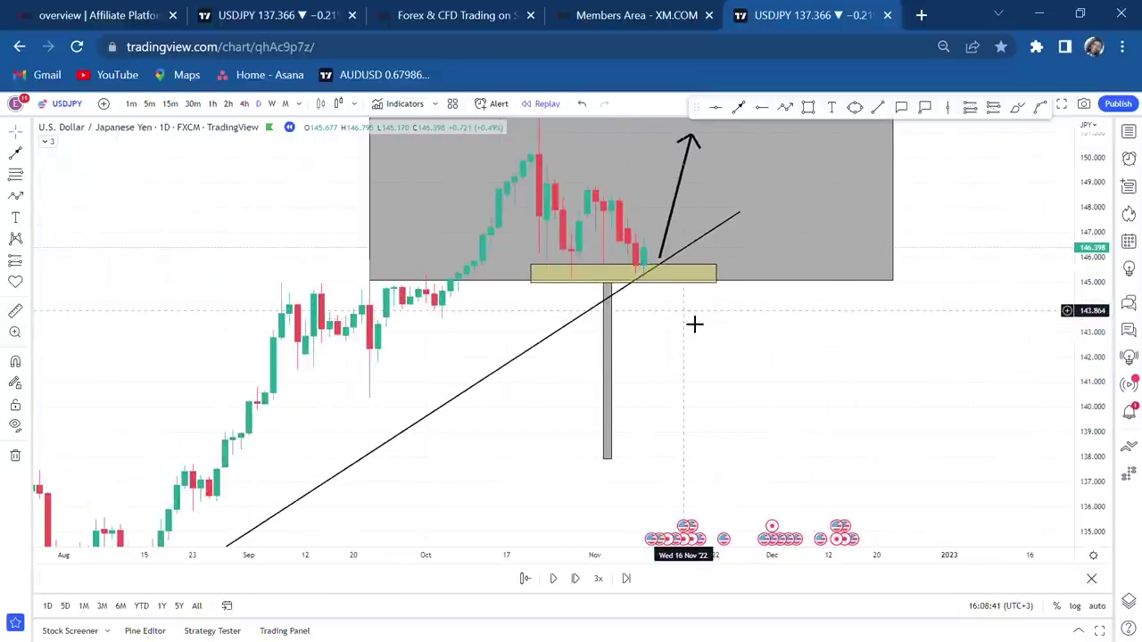
pyautogui.click(679, 223)
pyautogui.press('Delete')
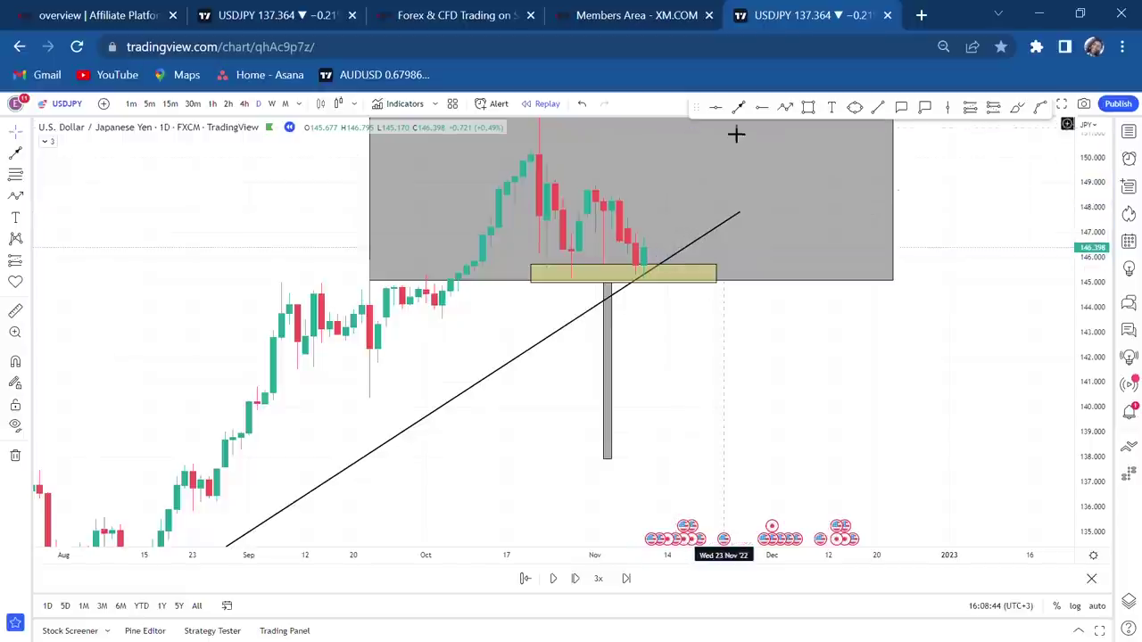
# Add a red horizontal line at 137.942 and switch USDJPY to the 4-hour timeframe
pyautogui.click(421, 469)
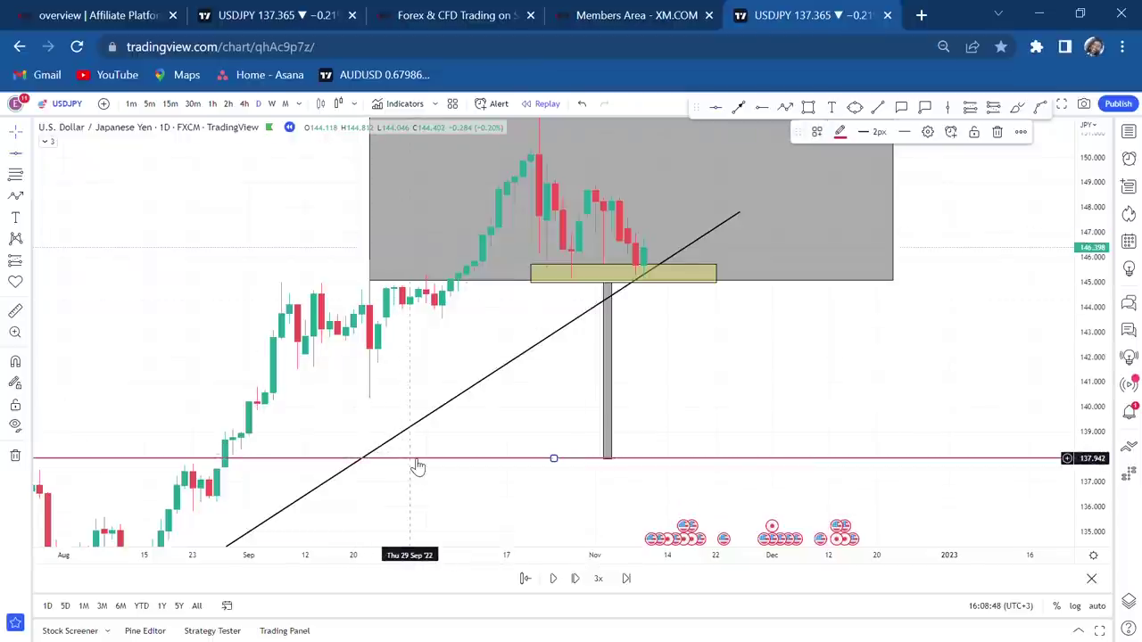
pyautogui.moveTo(701, 393); pyautogui.dragTo(639, 617)
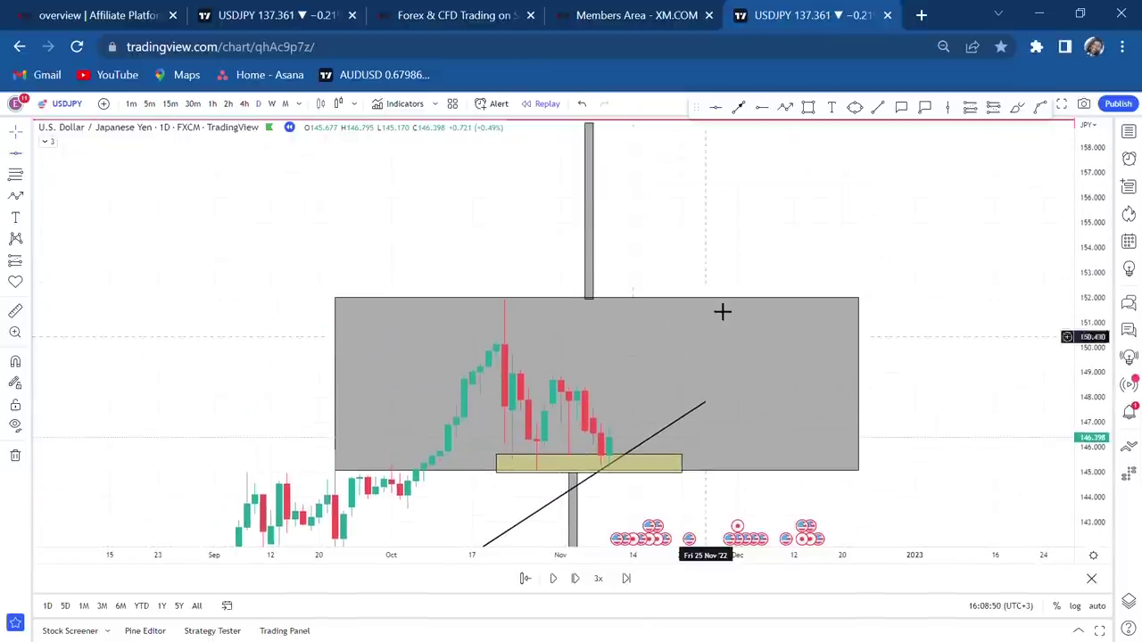
pyautogui.moveTo(736, 245); pyautogui.dragTo(725, 159)
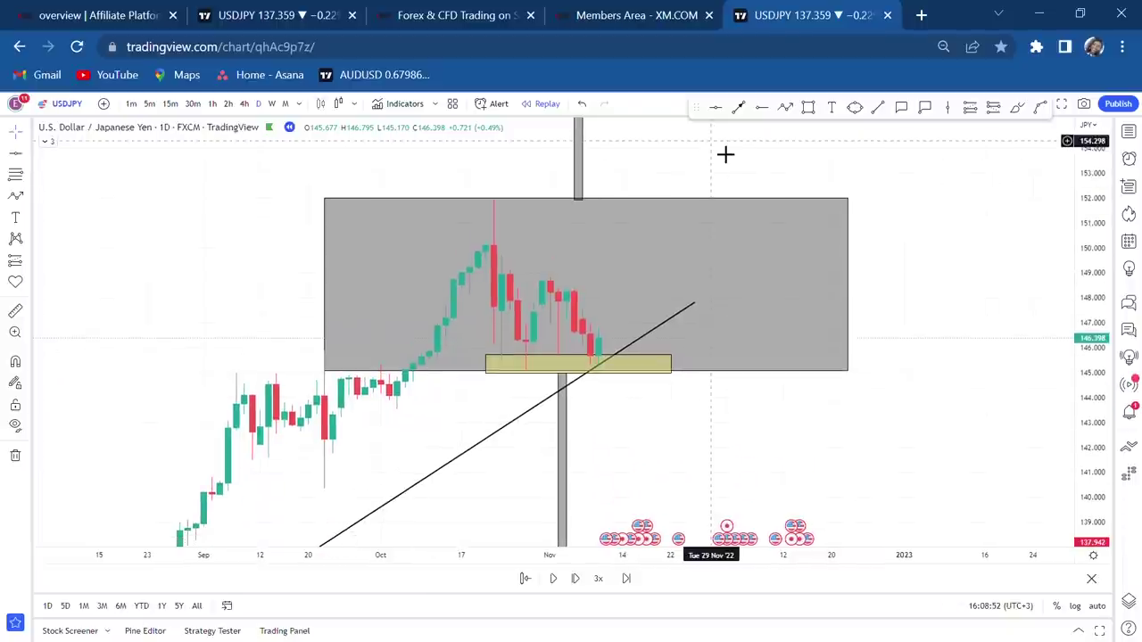
pyautogui.click(246, 104)
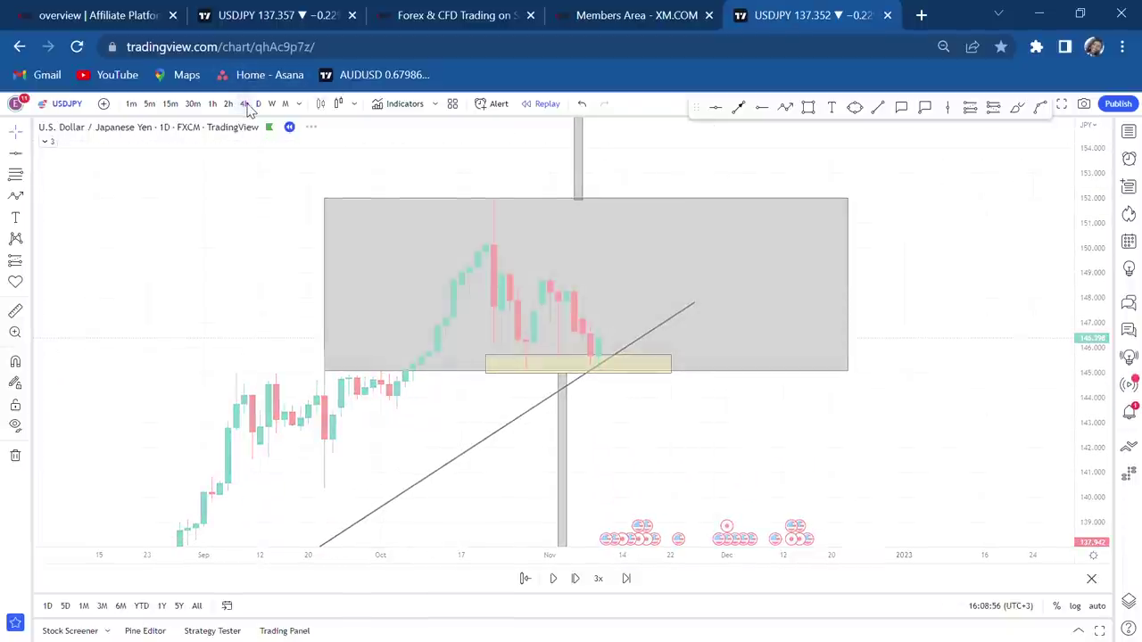
# Zoom in and stretch the price scale so the yellow base zone's candle touches stand out
pyautogui.scroll(-5, 473, 336)
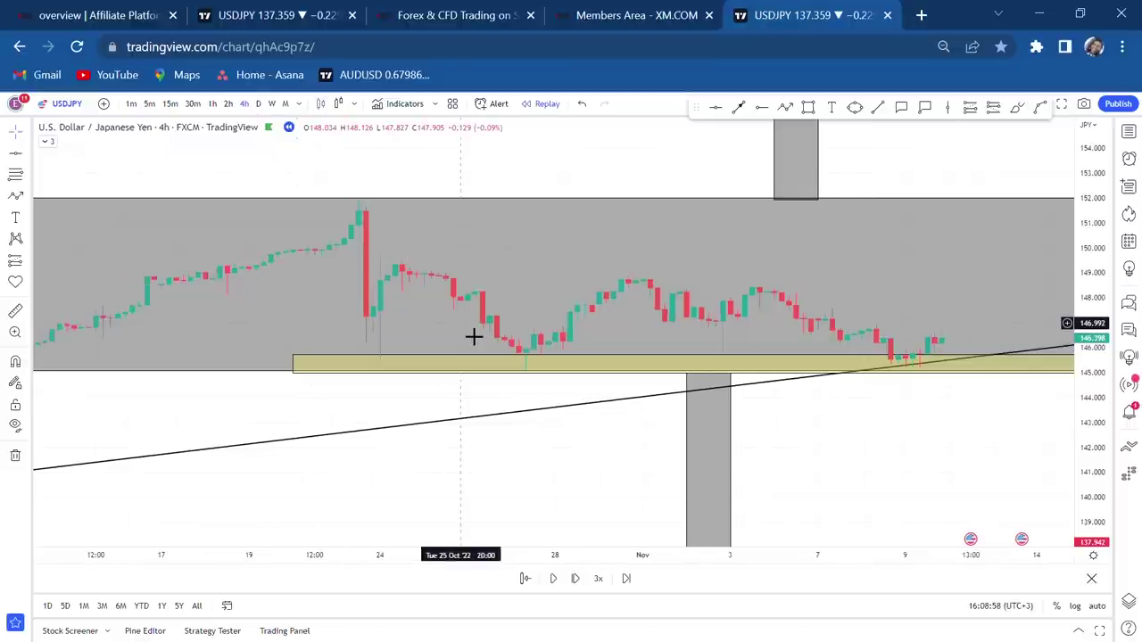
pyautogui.scroll(-1, 474, 337)
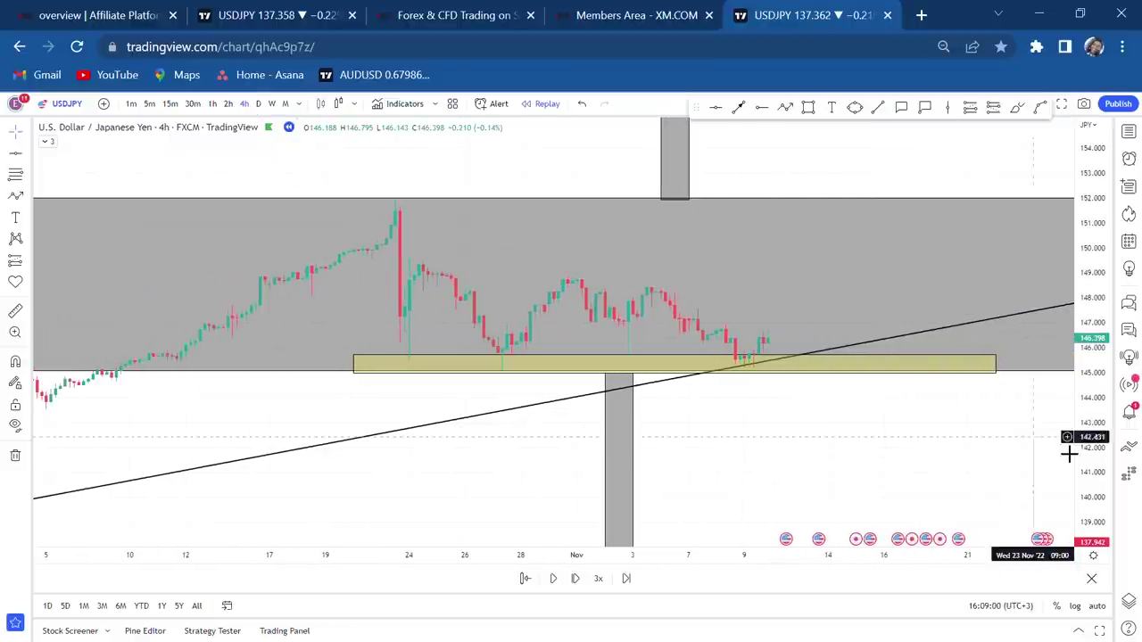
pyautogui.moveTo(1094, 477); pyautogui.dragTo(1094, 437)
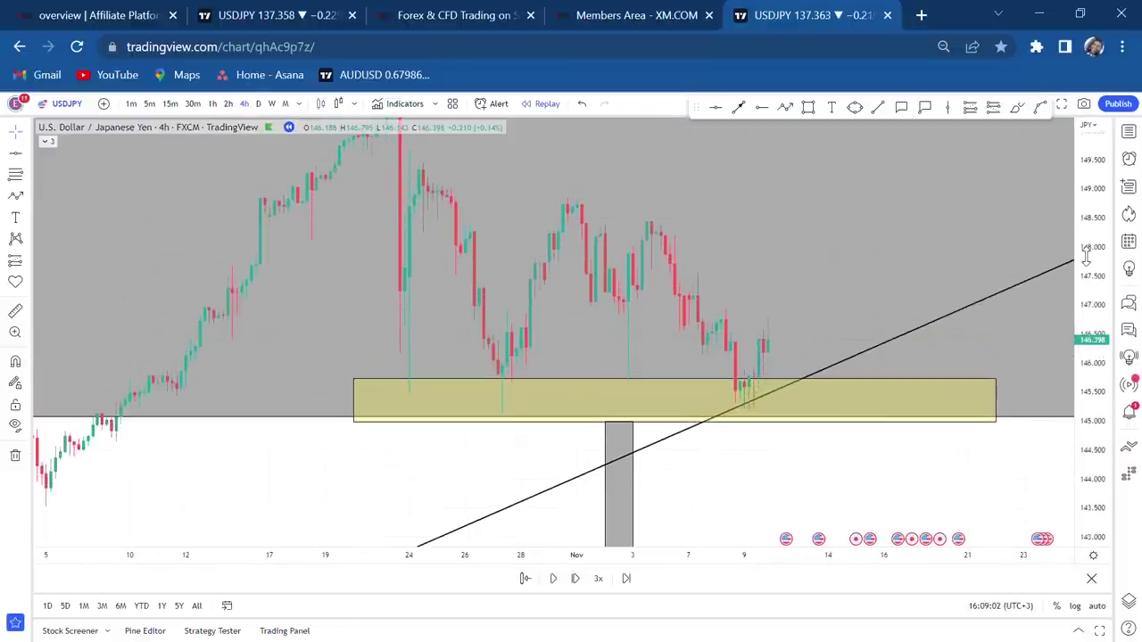
# Draw yellow circles around the late-October and 9 November dips into the base zone
pyautogui.click(855, 107)
pyautogui.click(488, 416)
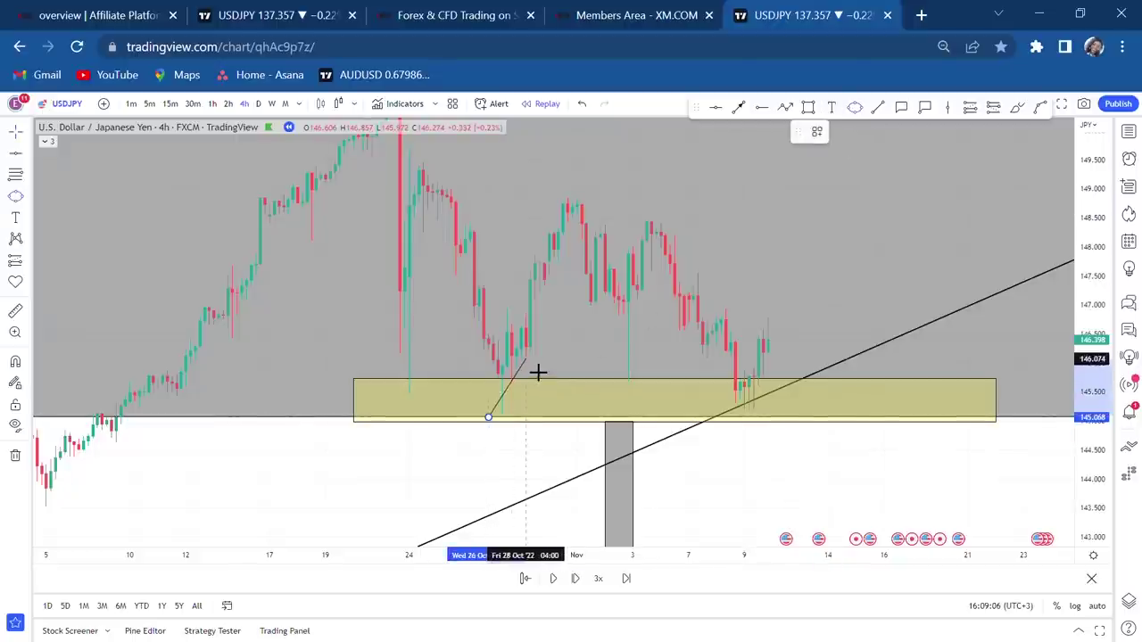
pyautogui.click(548, 402)
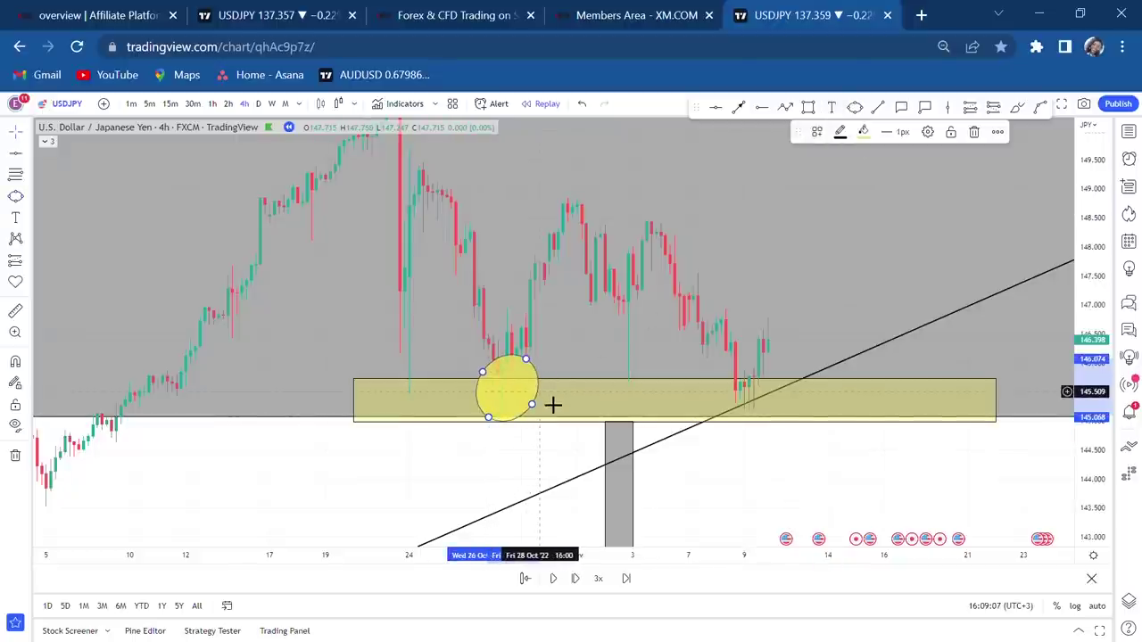
pyautogui.click(854, 107)
pyautogui.click(717, 410)
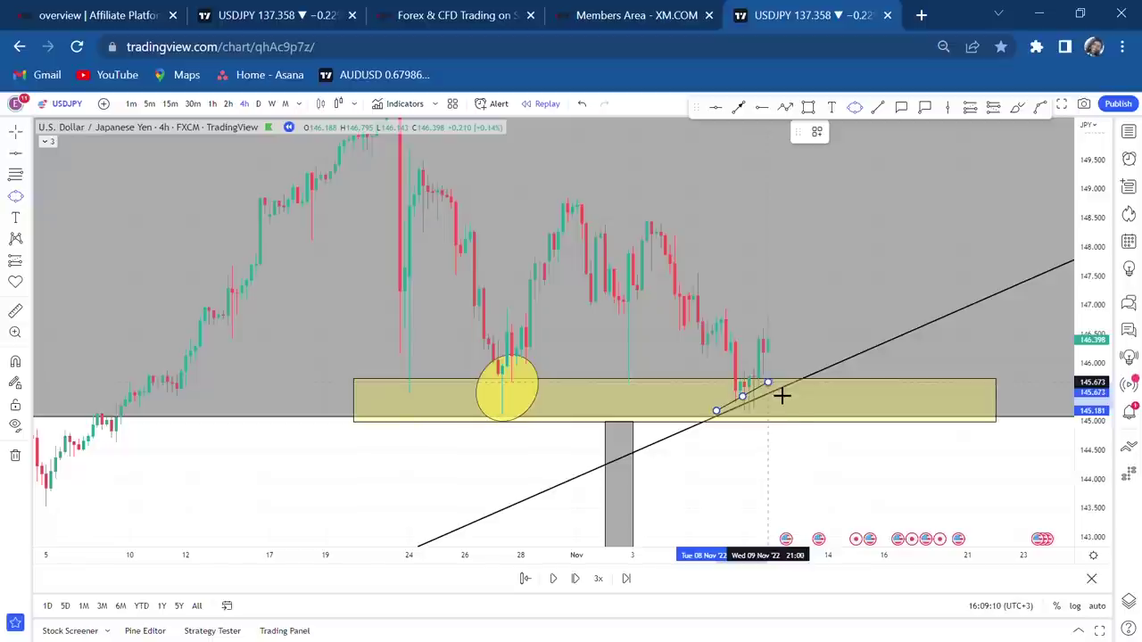
pyautogui.click(803, 407)
pyautogui.click(866, 275)
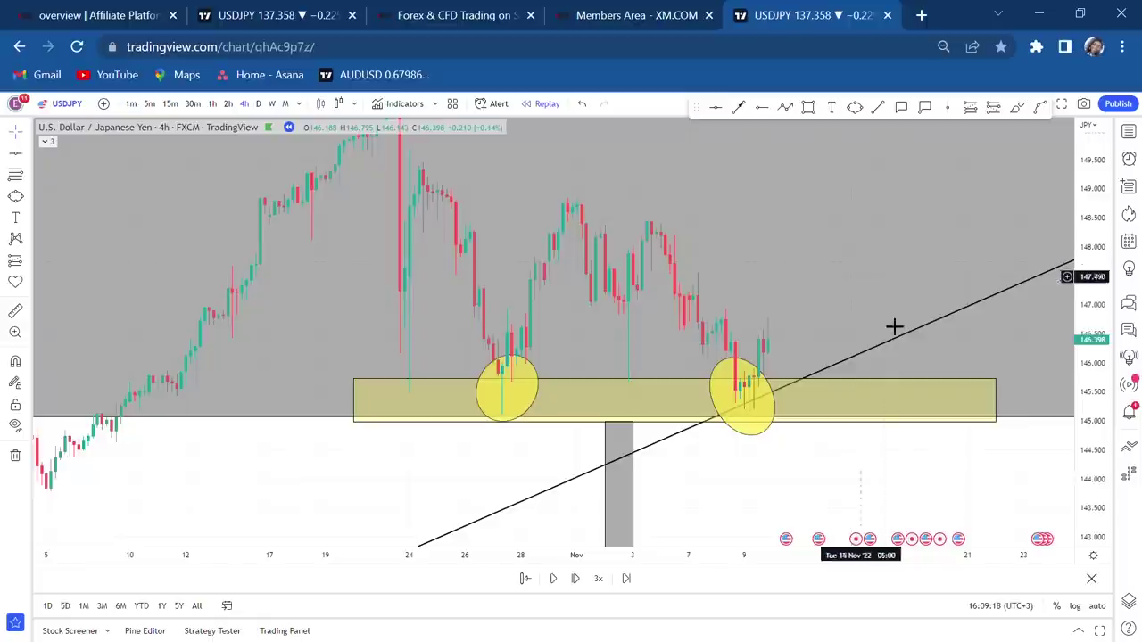
# Change the base zone rectangle's fill from yellow to teal
pyautogui.click(871, 390)
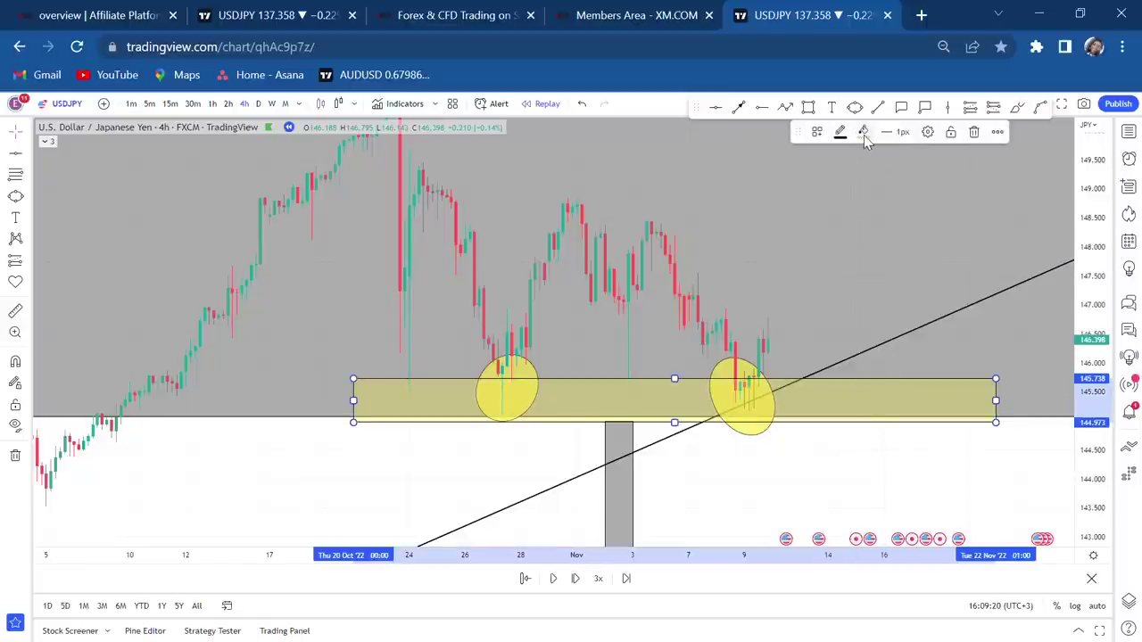
pyautogui.click(863, 132)
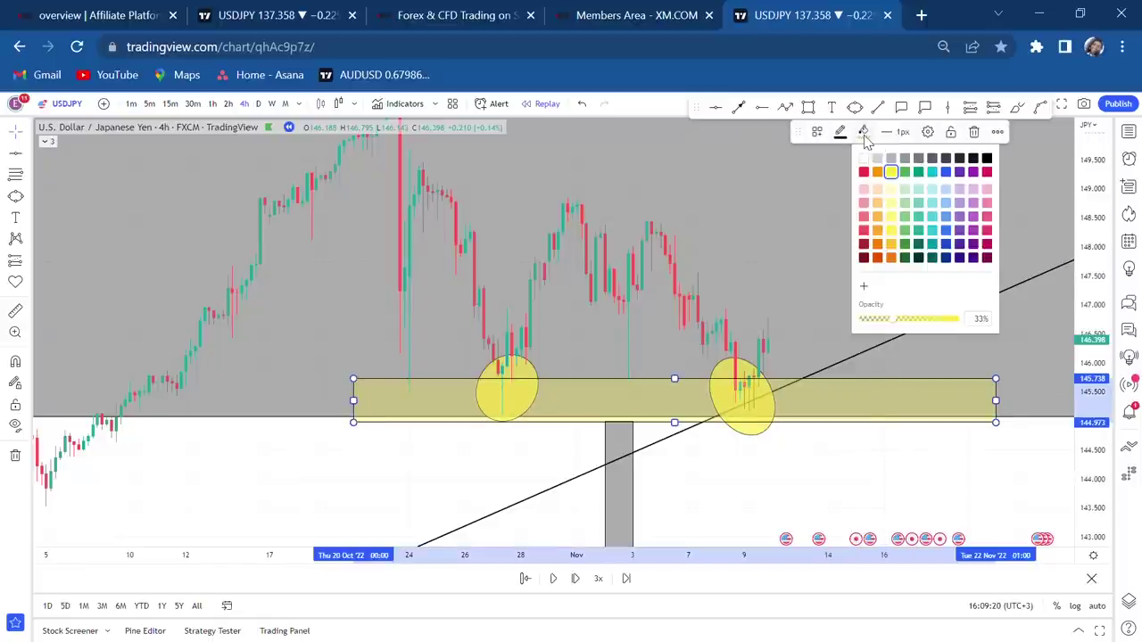
pyautogui.click(932, 172)
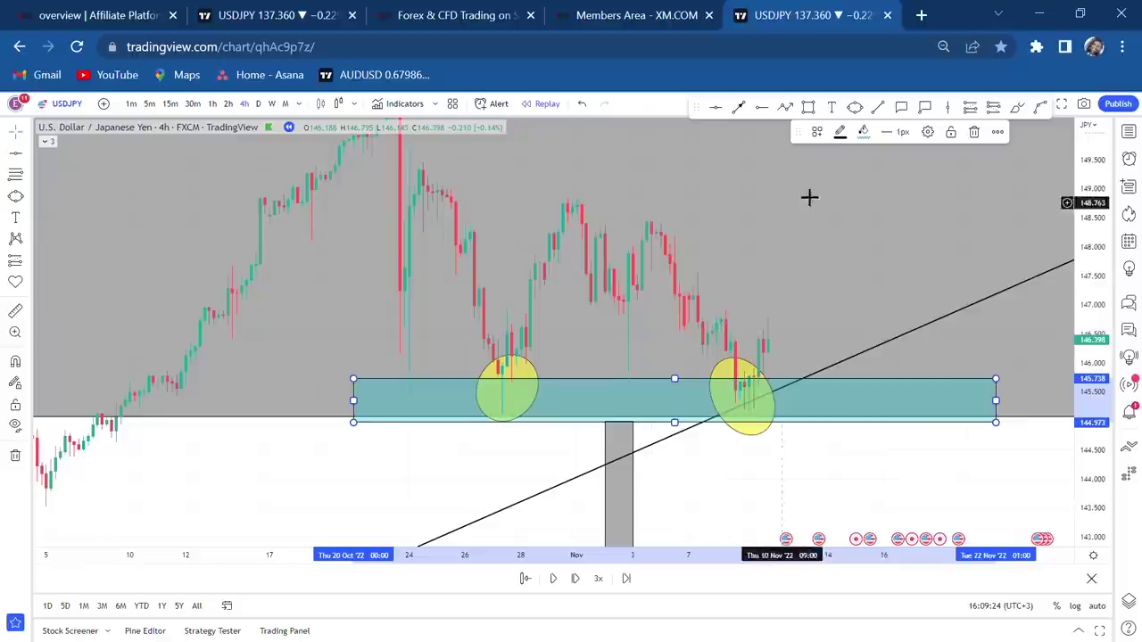
# Circle in yellow the wicks touching the teal zone's top near Nov 3 and Oct 24
pyautogui.click(855, 108)
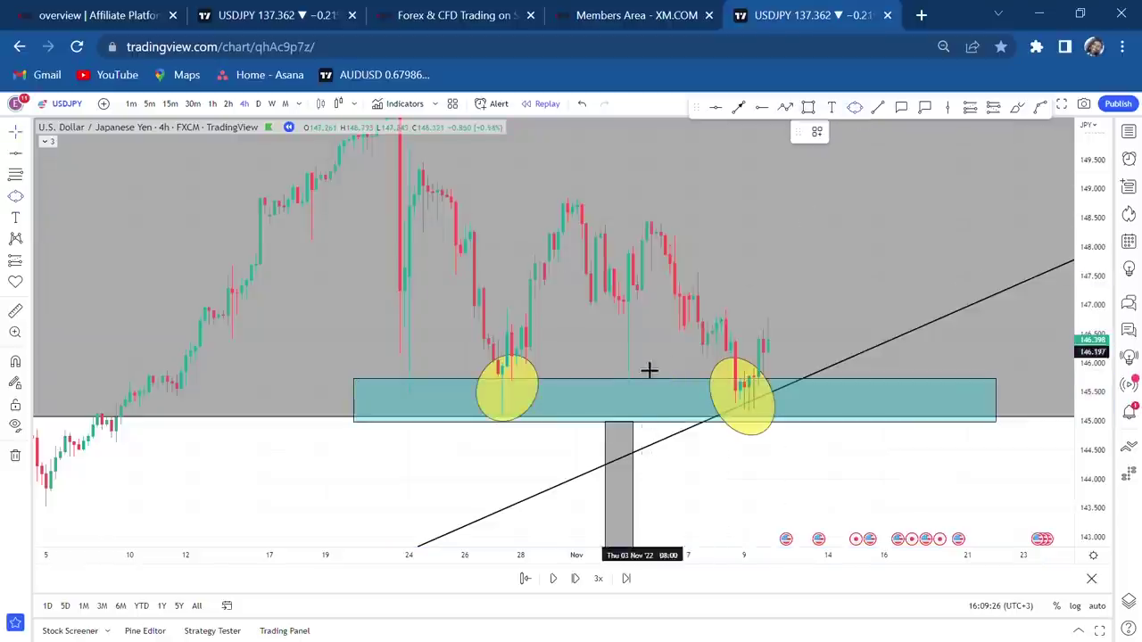
pyautogui.click(605, 394)
pyautogui.click(661, 383)
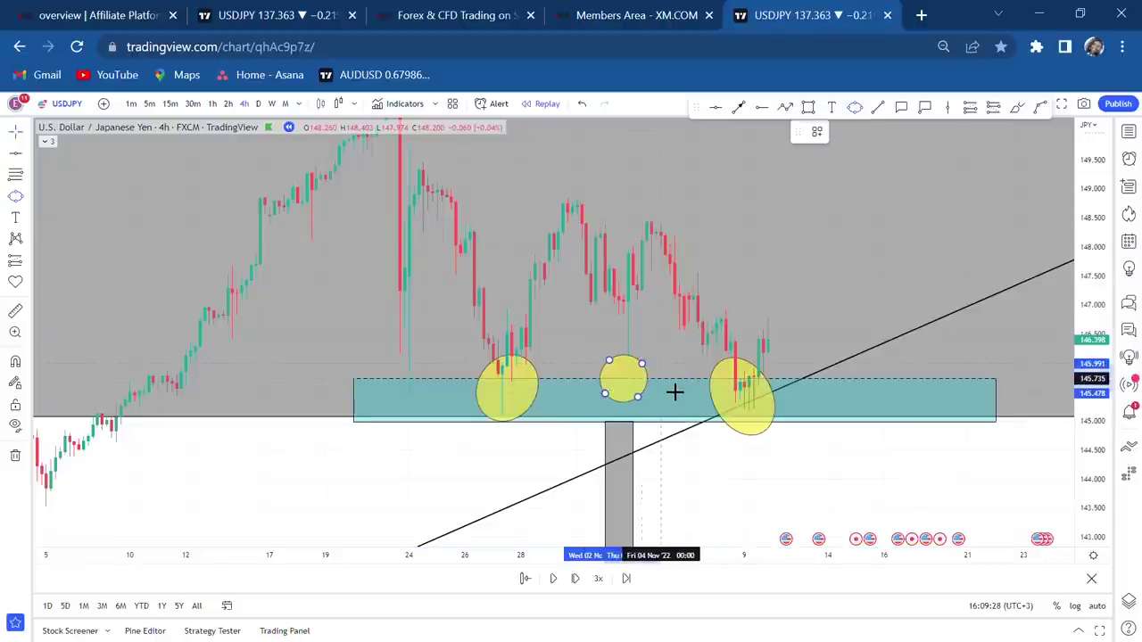
pyautogui.click(854, 108)
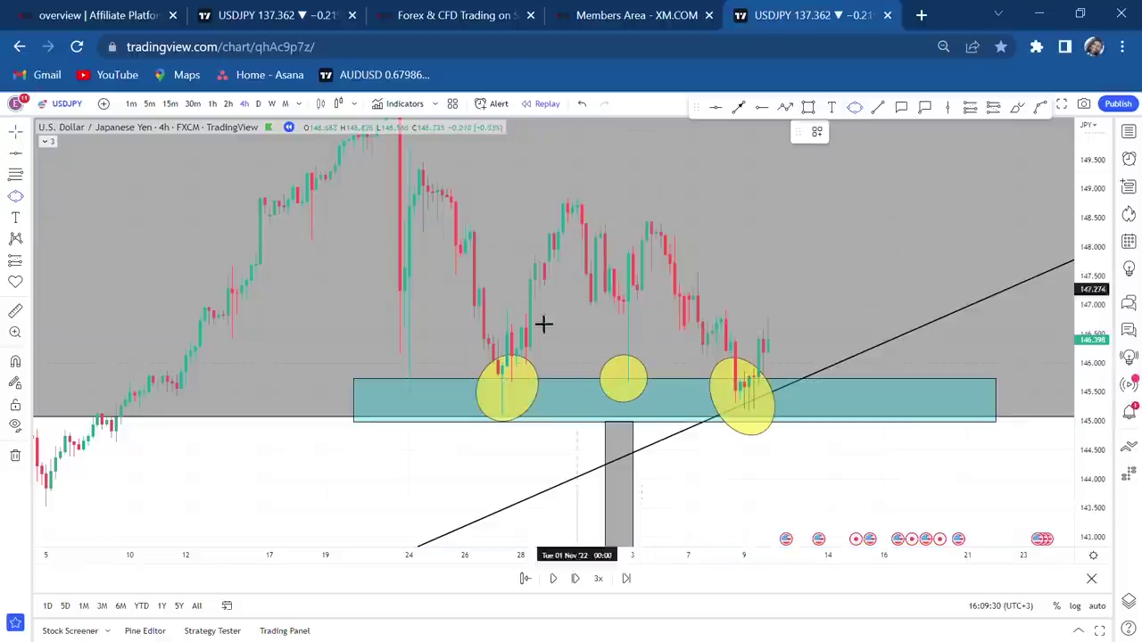
pyautogui.click(385, 386)
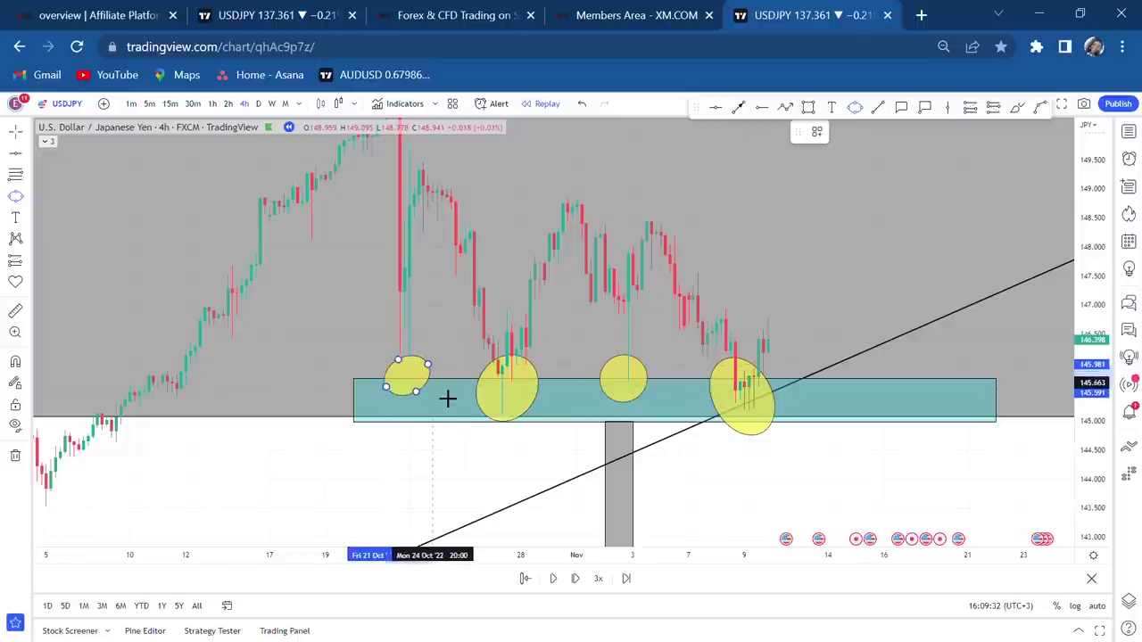
pyautogui.click(446, 397)
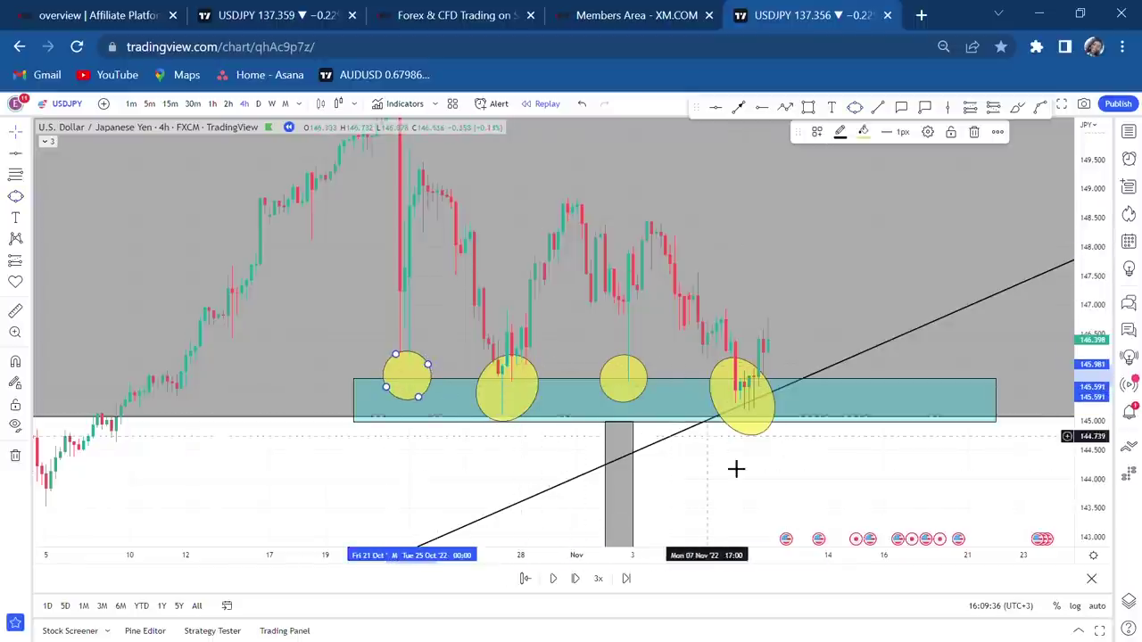
pyautogui.click(709, 416)
pyautogui.scroll(-2, 740, 369)
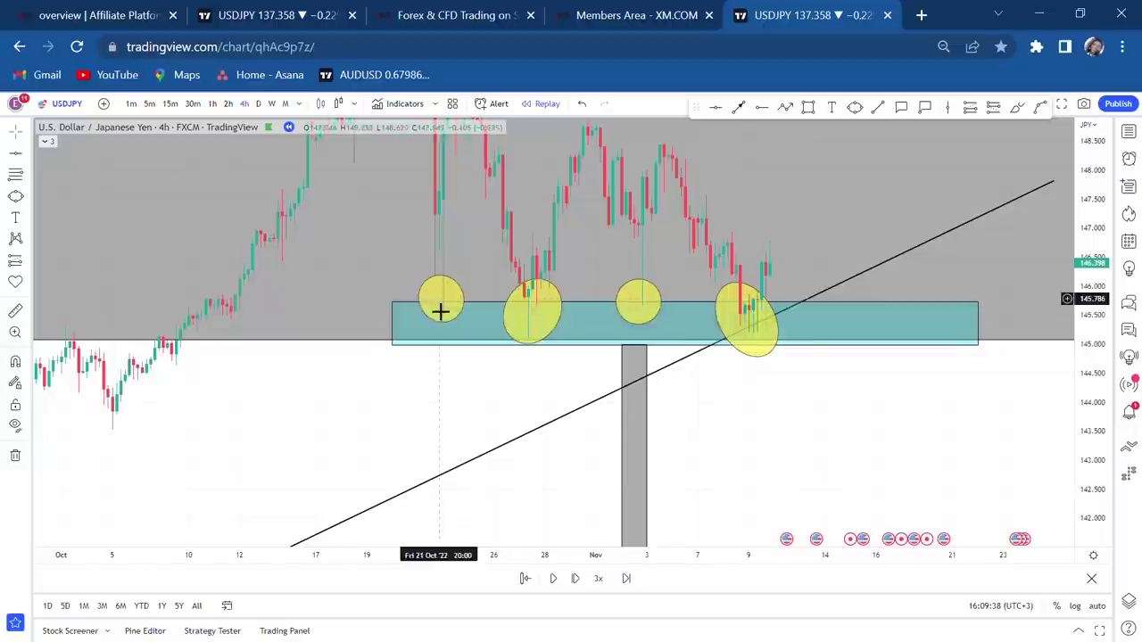
# Place red up-arrows below the first two yellow-circled touches, shrinking the second one
pyautogui.click(28, 284)
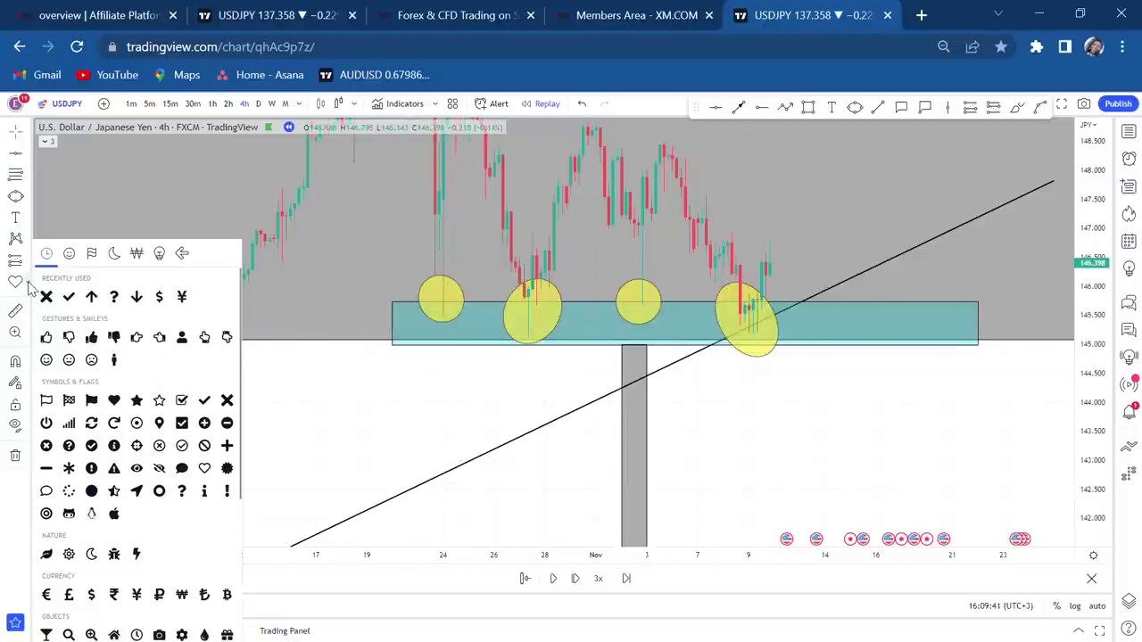
pyautogui.click(93, 298)
pyautogui.click(448, 348)
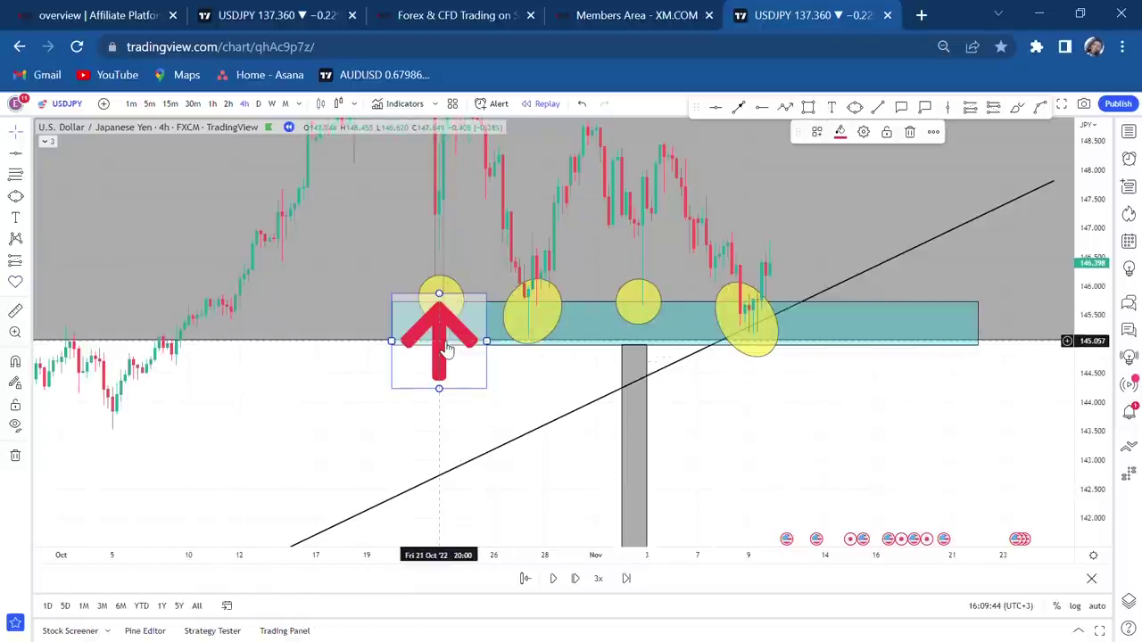
pyautogui.moveTo(447, 348); pyautogui.dragTo(448, 389)
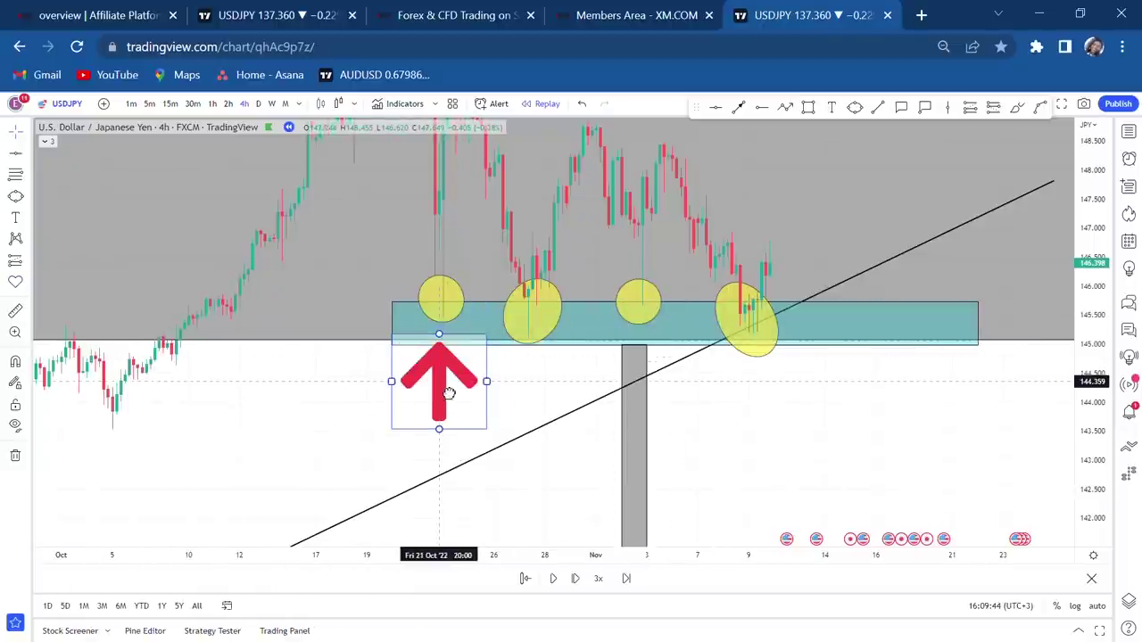
pyautogui.click(29, 284)
pyautogui.click(46, 296)
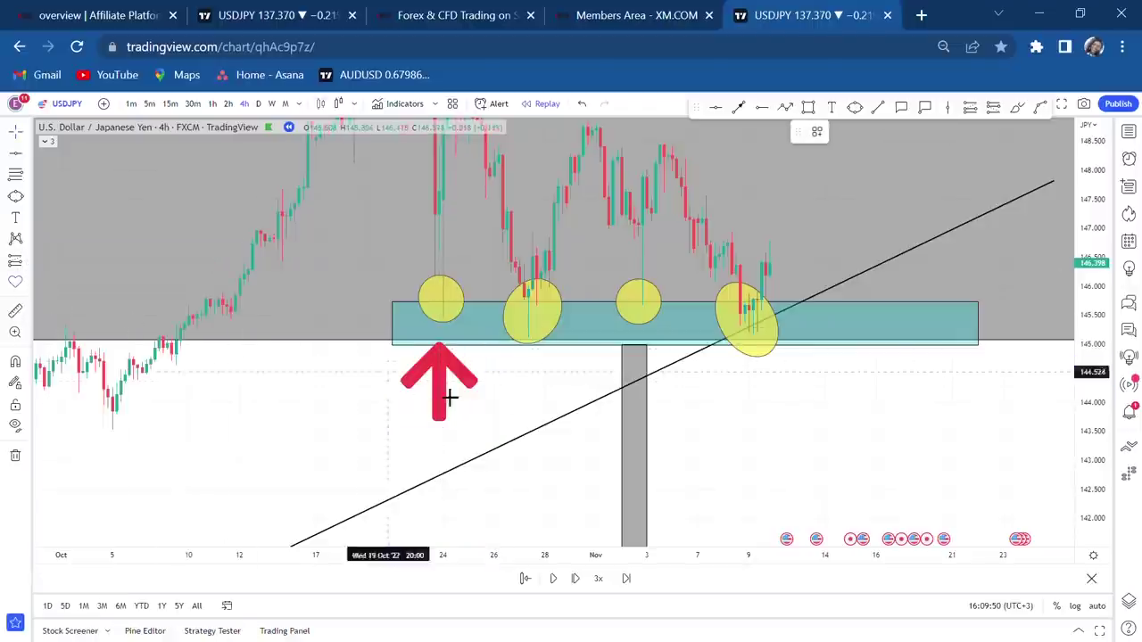
pyautogui.click(528, 370)
pyautogui.moveTo(577, 370); pyautogui.dragTo(554, 392)
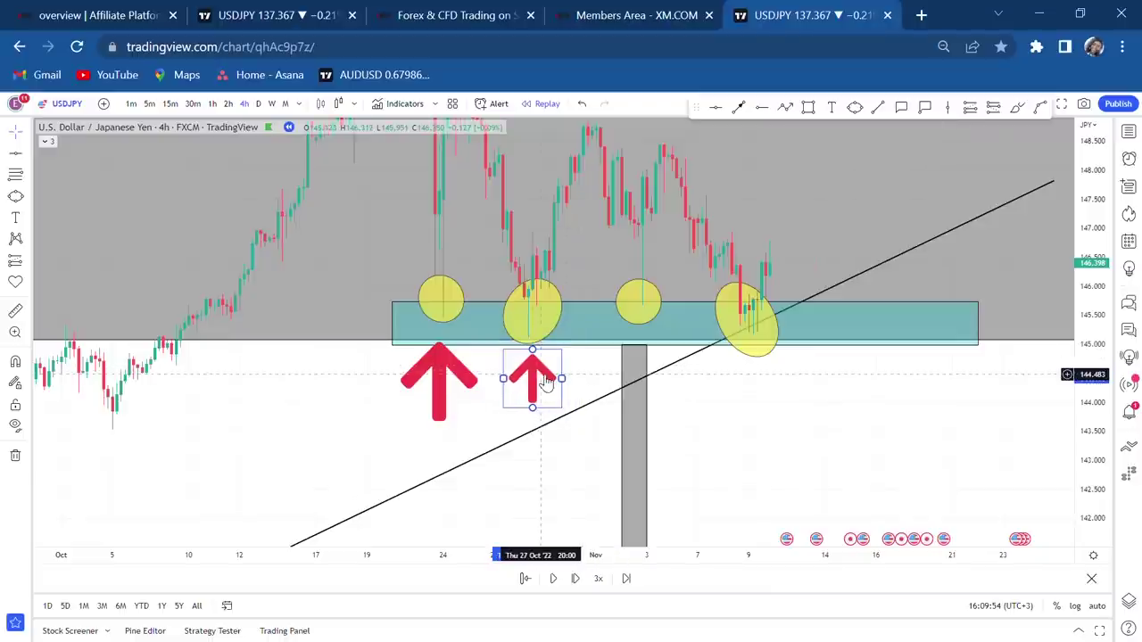
# Add smaller red up-arrows beneath the third and fourth yellow circles
pyautogui.click(27, 284)
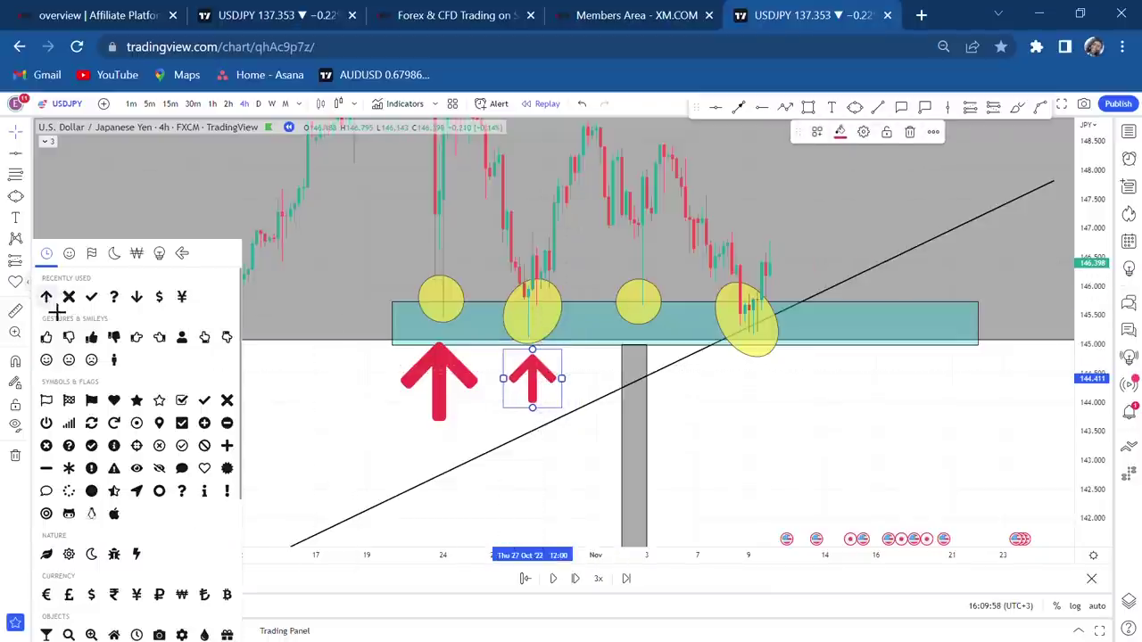
pyautogui.click(46, 297)
pyautogui.click(643, 349)
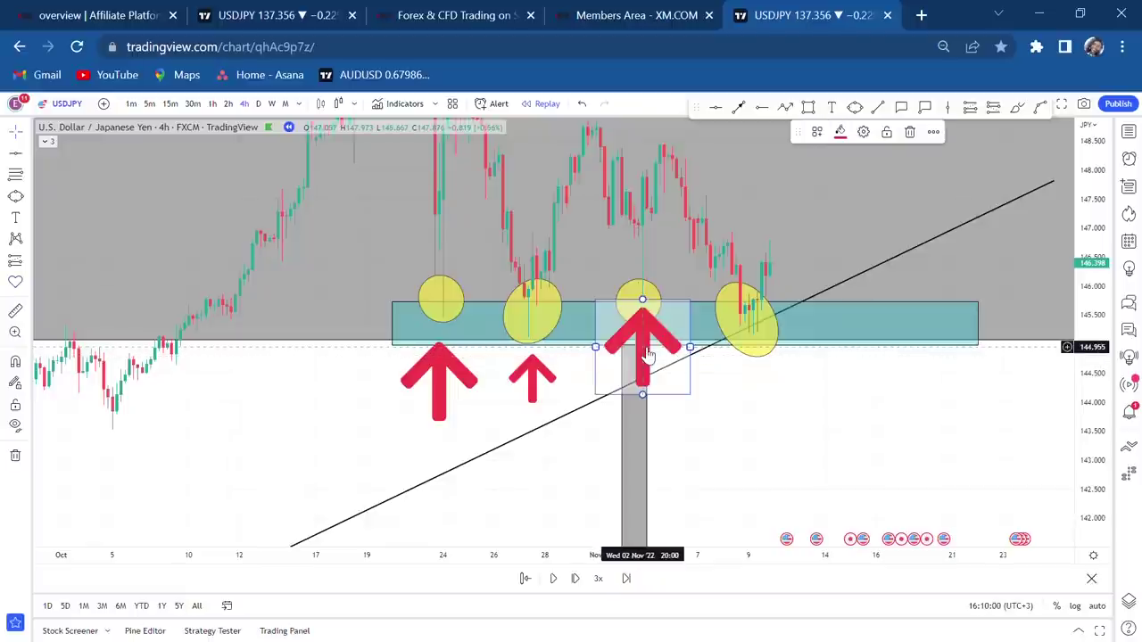
pyautogui.moveTo(702, 351); pyautogui.dragTo(678, 350)
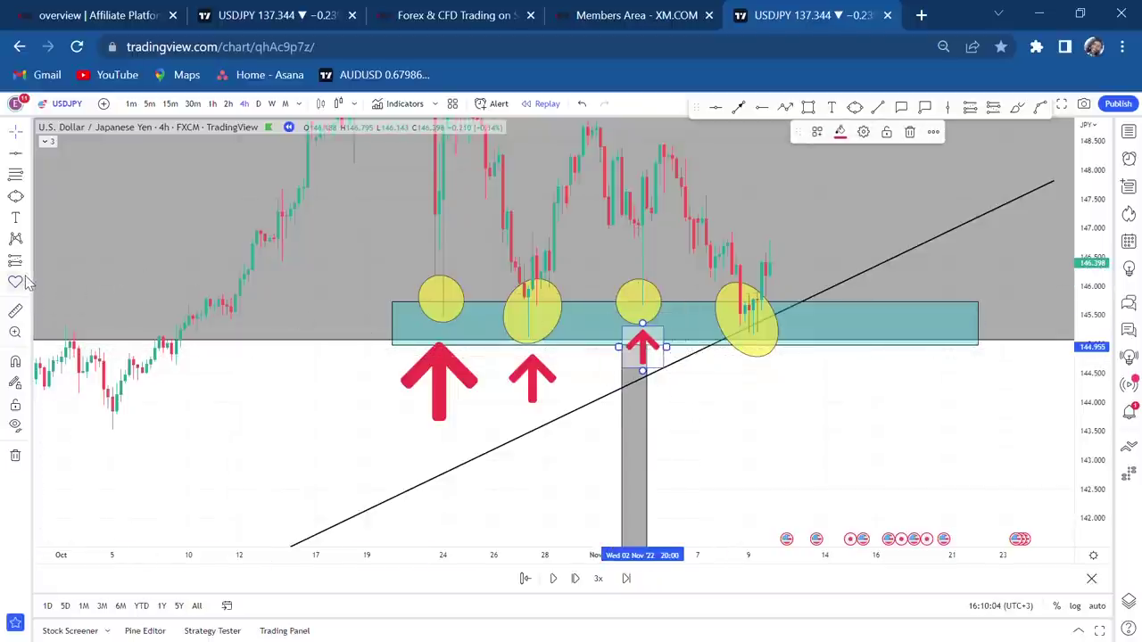
pyautogui.click(27, 281)
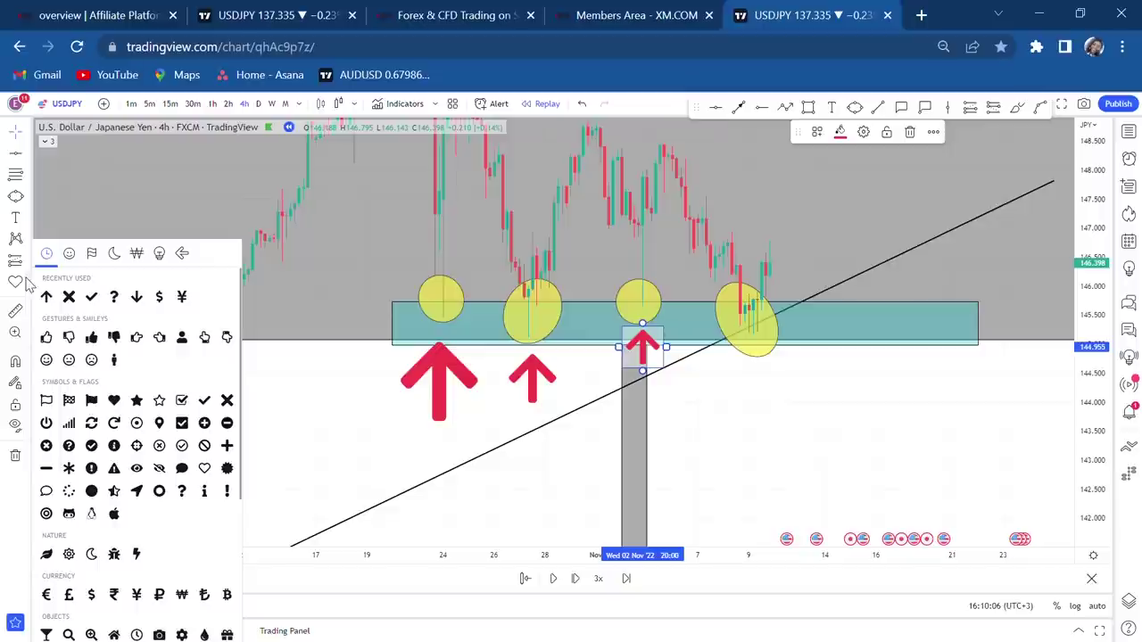
pyautogui.click(47, 297)
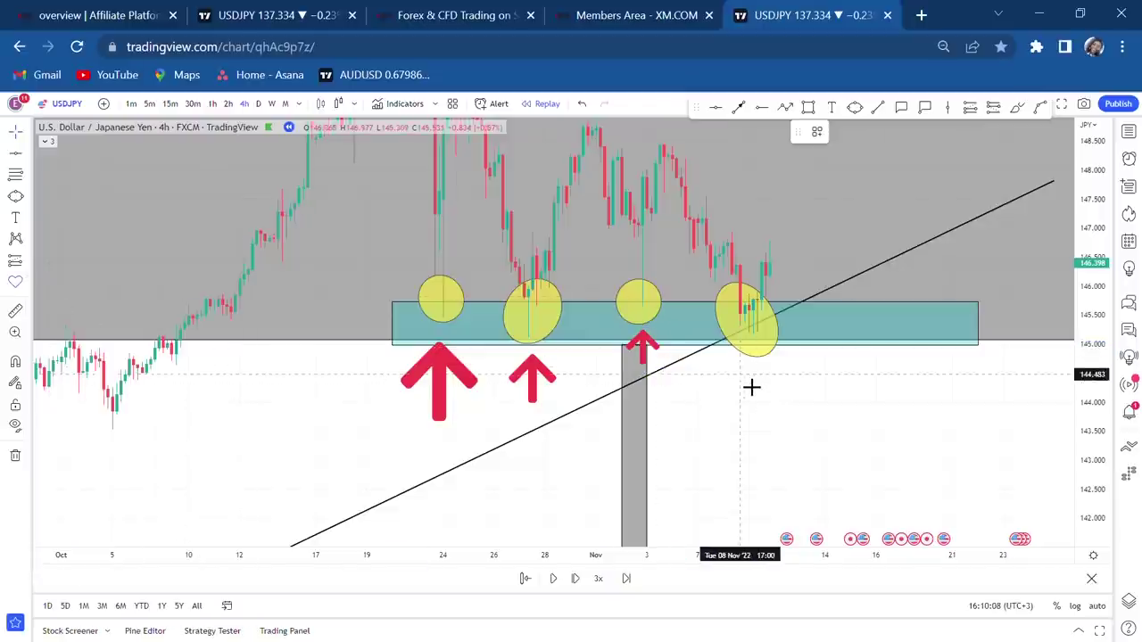
pyautogui.click(736, 368)
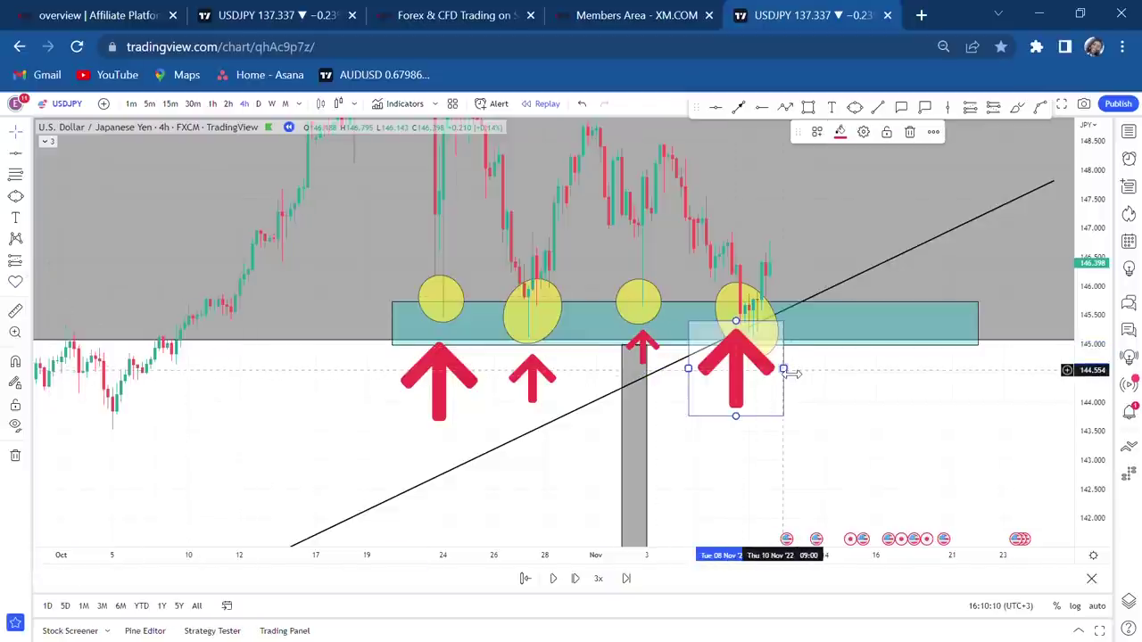
pyautogui.moveTo(792, 373); pyautogui.dragTo(764, 373)
pyautogui.click(821, 413)
# Reframe the chart around the teal zone and its markers, then replay one more candle
pyautogui.moveTo(793, 420); pyautogui.dragTo(743, 441)
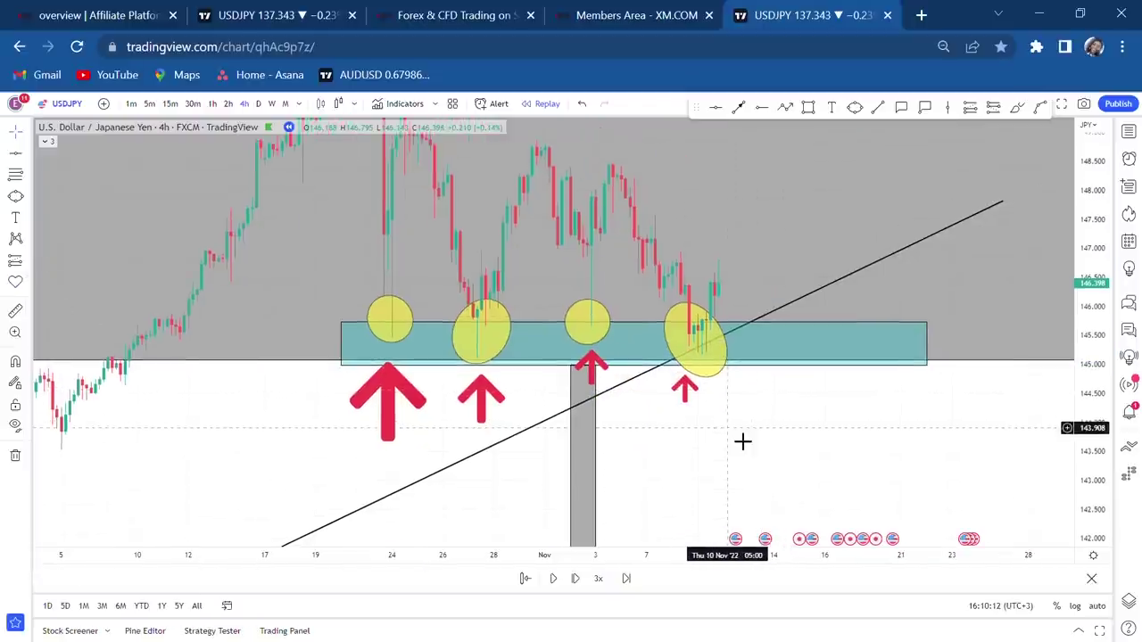
pyautogui.scroll(1, 742, 441)
pyautogui.scroll(-1, 797, 366)
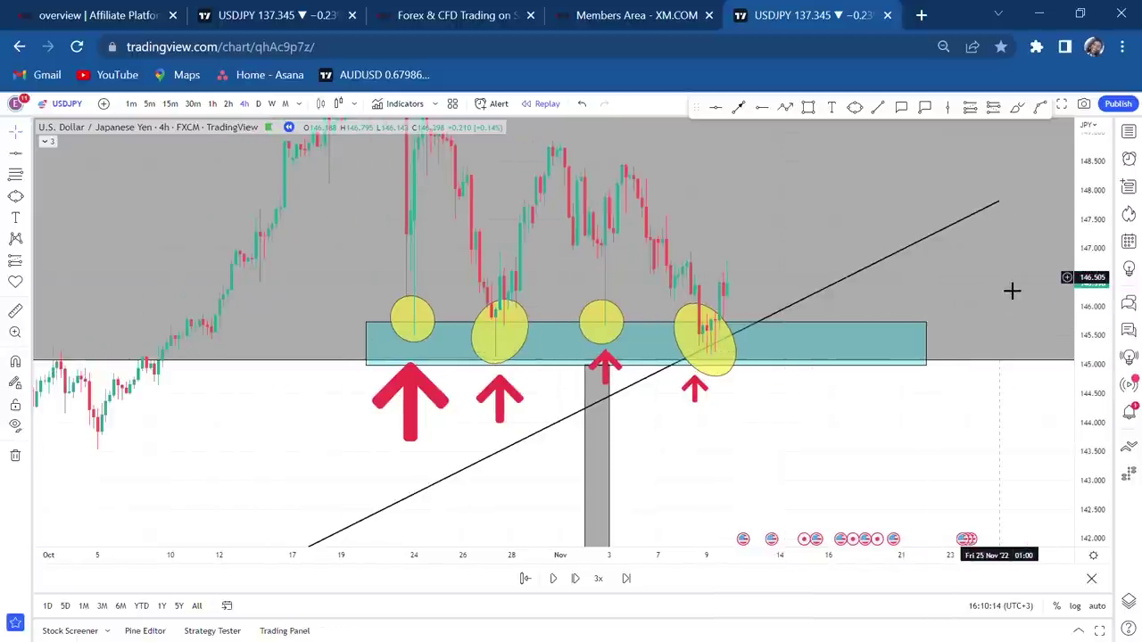
pyautogui.moveTo(997, 327); pyautogui.dragTo(961, 341)
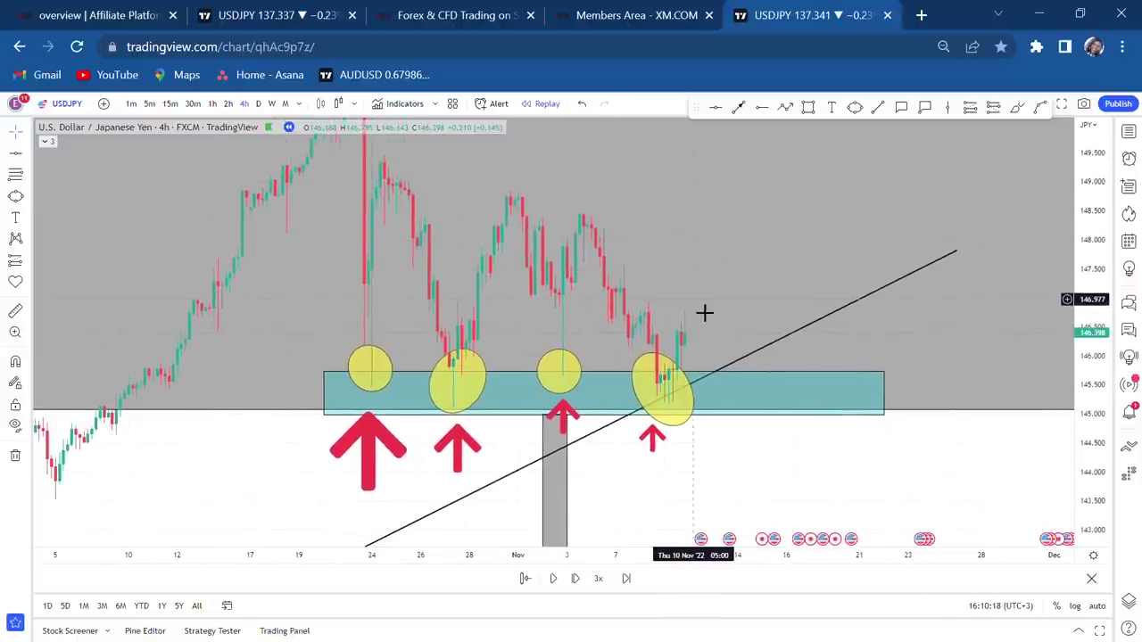
pyautogui.moveTo(1093, 258); pyautogui.dragTo(1093, 330)
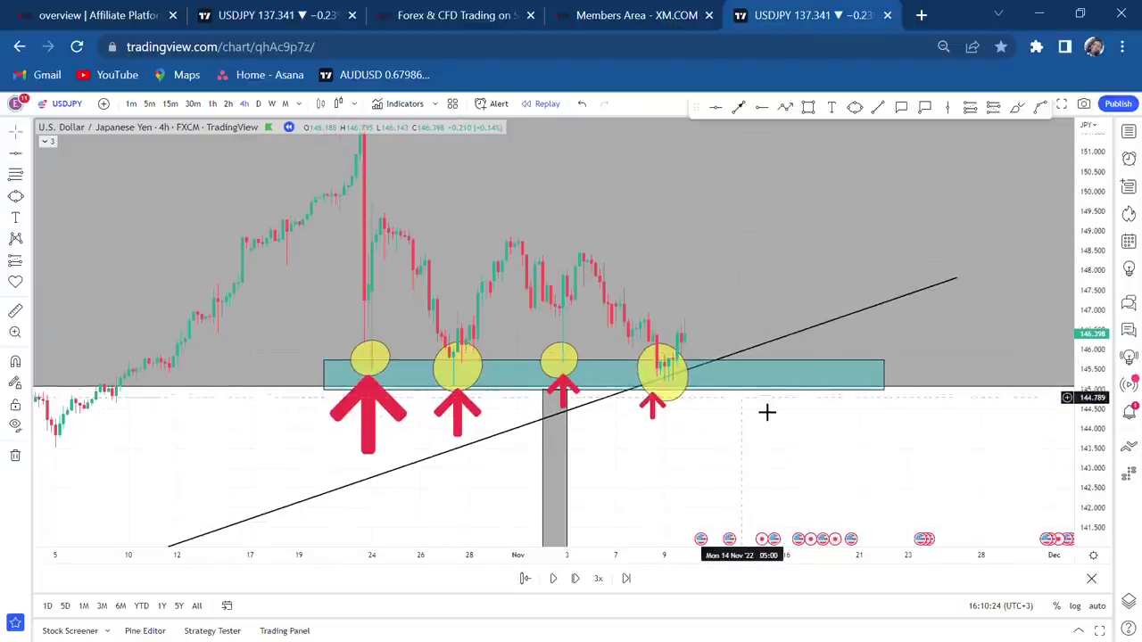
pyautogui.moveTo(726, 217); pyautogui.dragTo(733, 315)
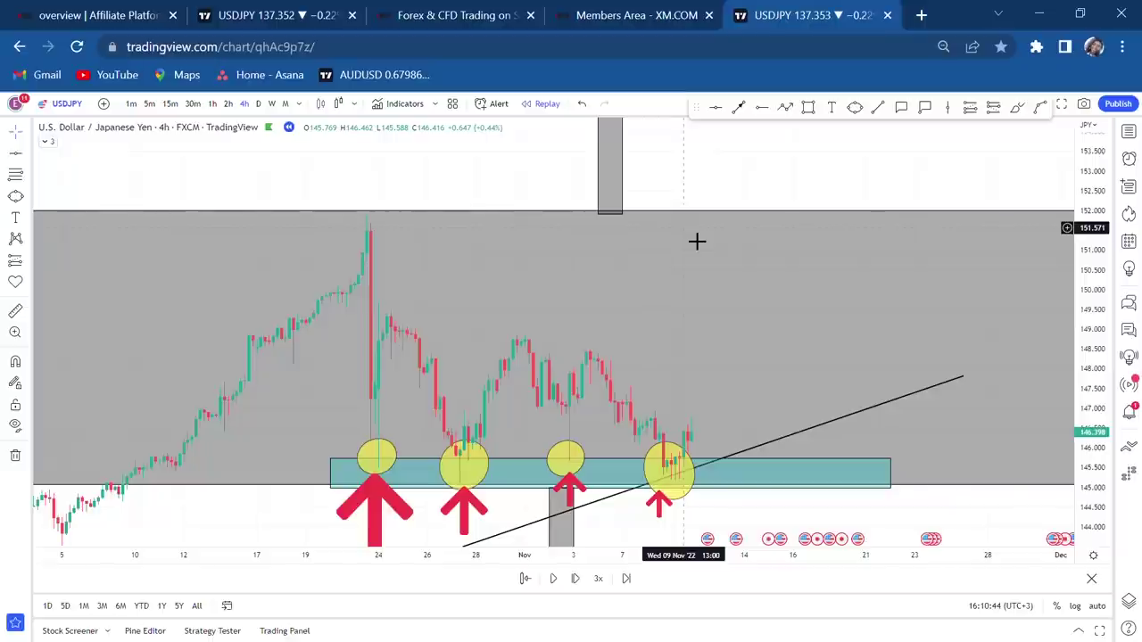
pyautogui.moveTo(754, 510); pyautogui.dragTo(772, 403)
pyautogui.scroll(2, 705, 377)
pyautogui.scroll(-1, 741, 381)
pyautogui.scroll(1, 772, 404)
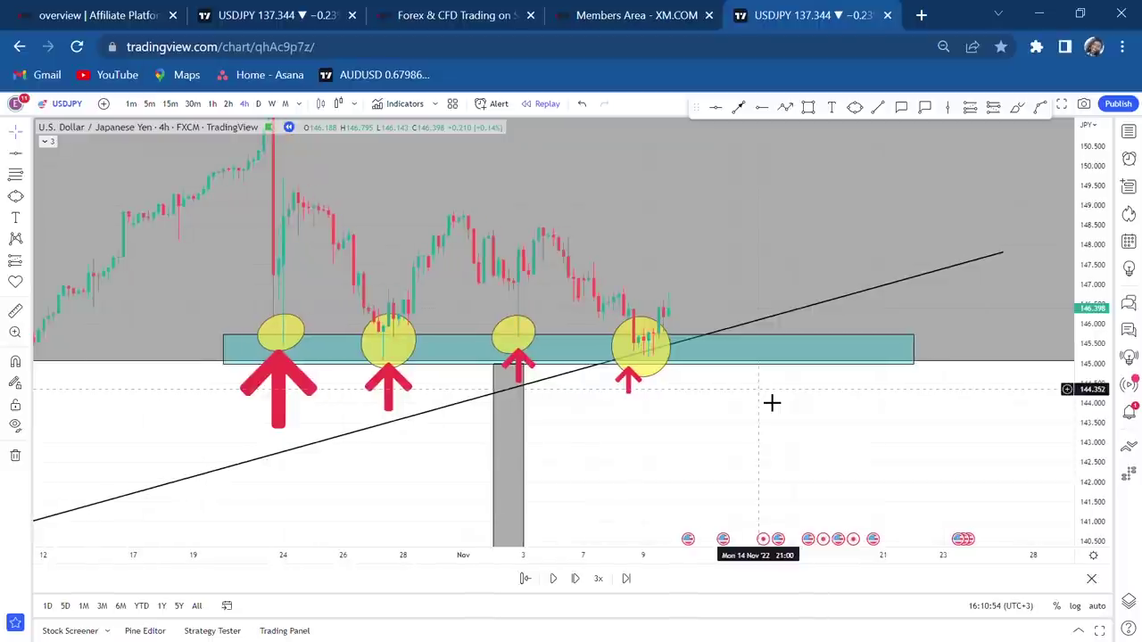
pyautogui.click(577, 579)
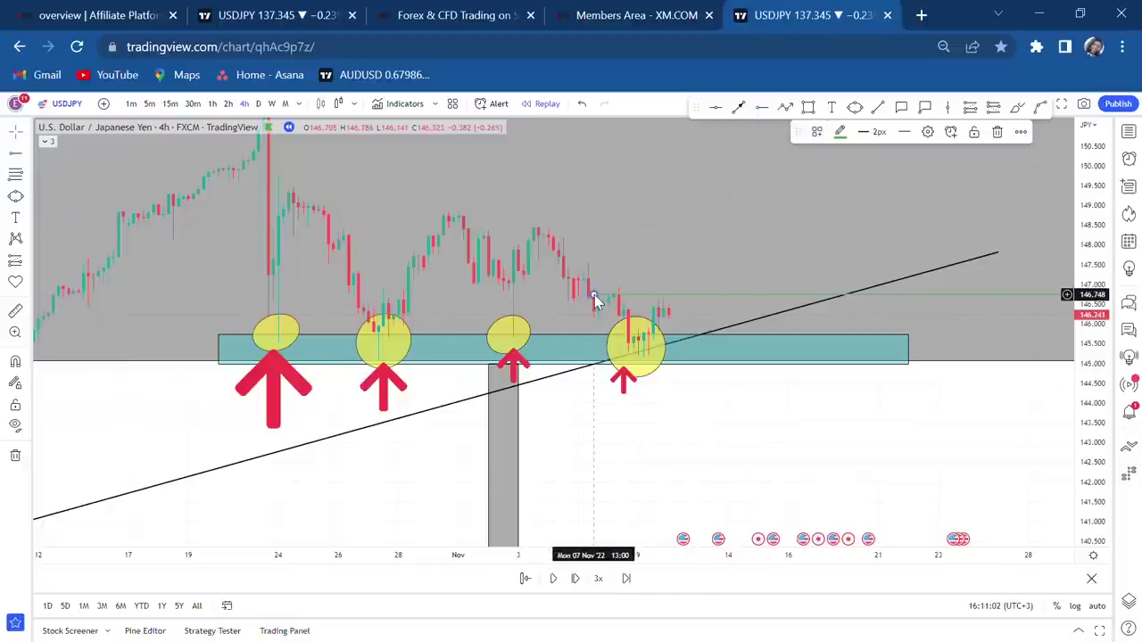
# Draw a 4px black horizontal ray rightward from the 3 Nov high at 146.914
pyautogui.hotkey('alt', 'j')
pyautogui.click(531, 288)
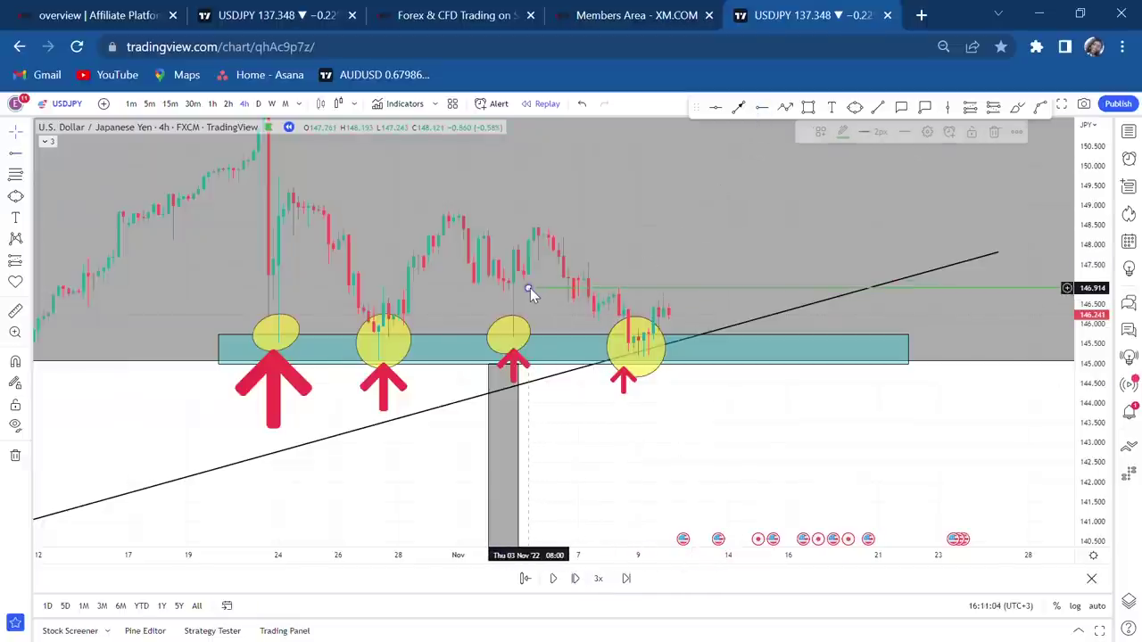
pyautogui.click(865, 136)
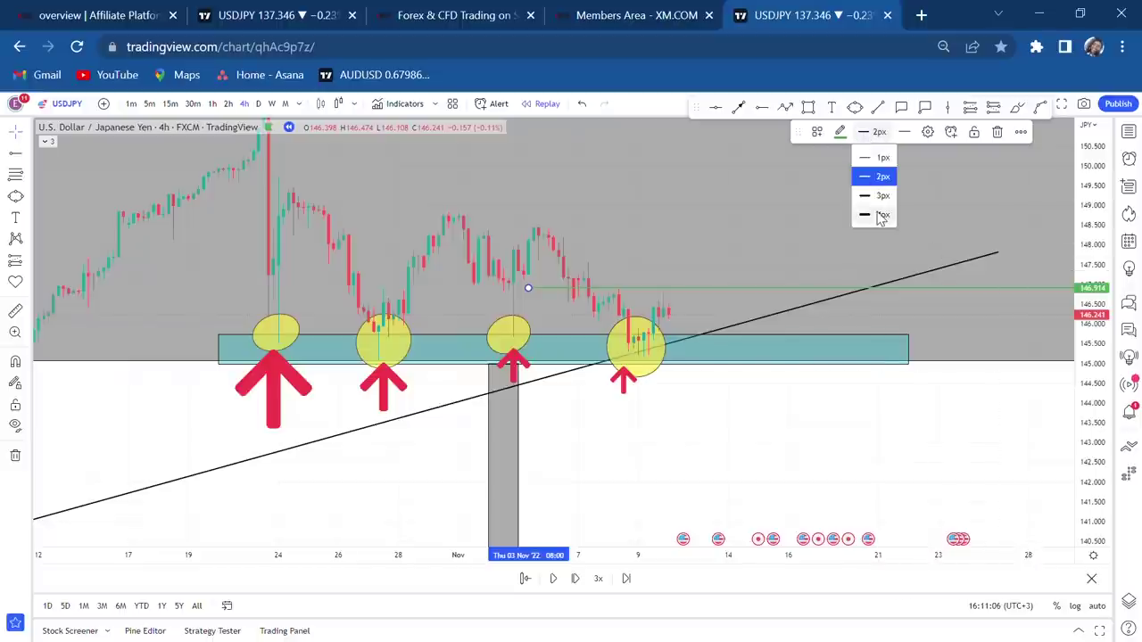
pyautogui.click(873, 215)
pyautogui.click(839, 132)
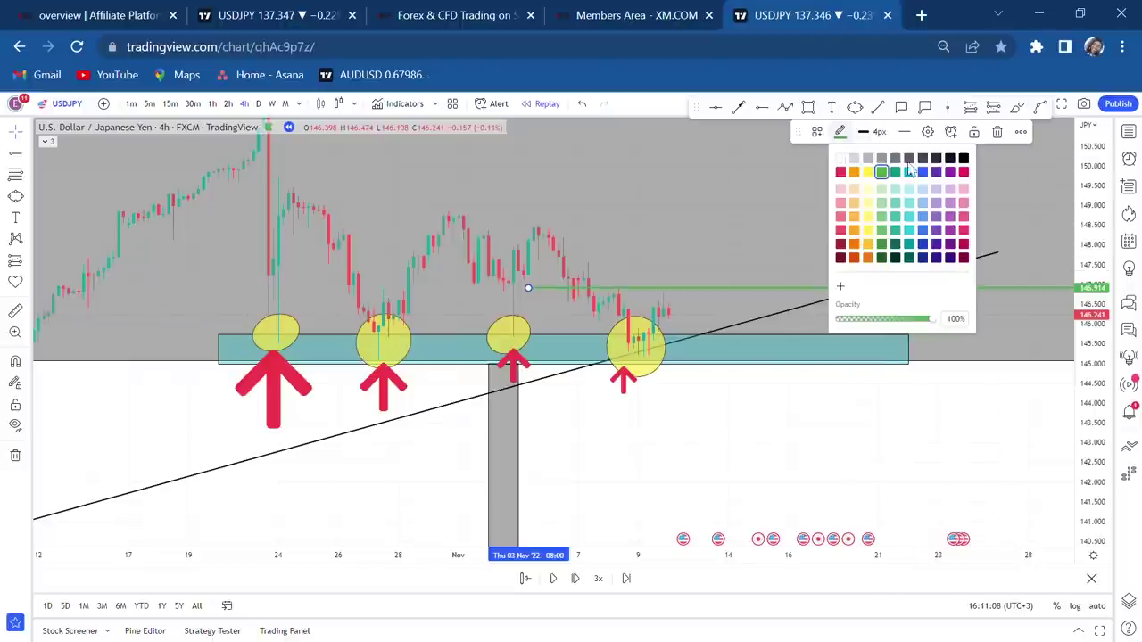
pyautogui.click(964, 158)
pyautogui.scroll(3, 803, 321)
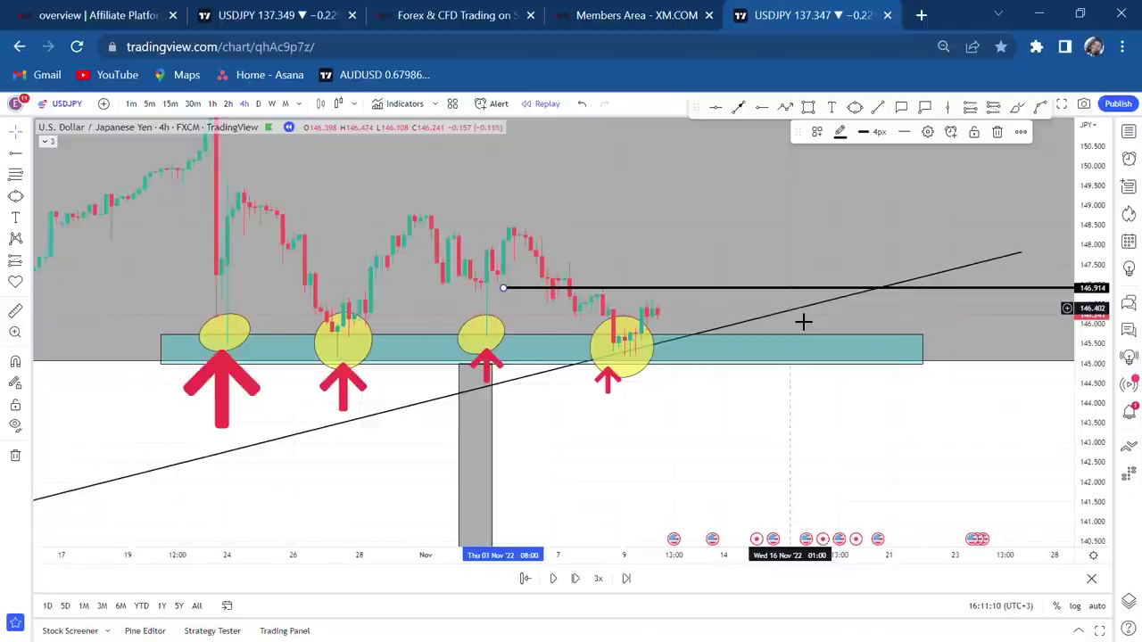
pyautogui.moveTo(1095, 472); pyautogui.dragTo(1096, 375)
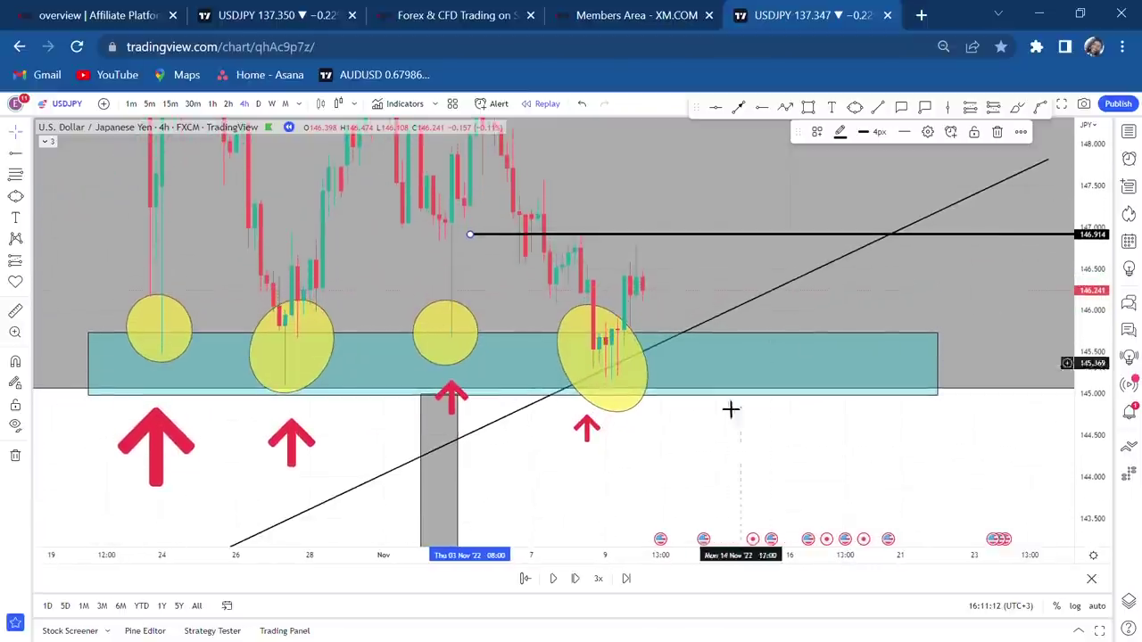
# Step the replay forward until the long red breakdown candle appears
pyautogui.click(577, 579)
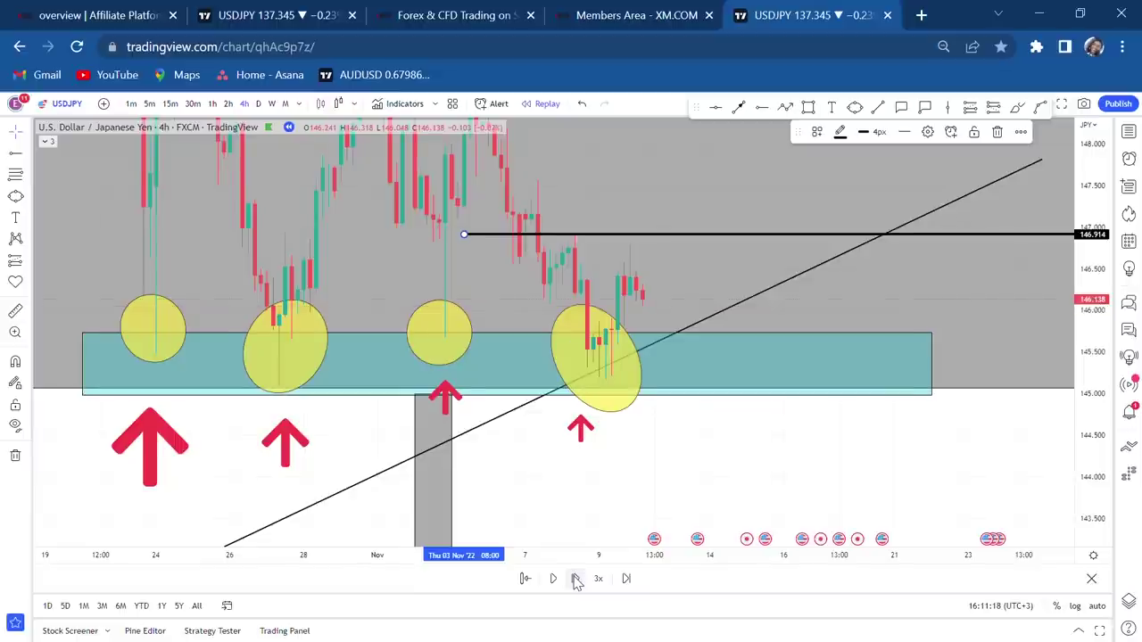
pyautogui.click(577, 578)
pyautogui.click(576, 579)
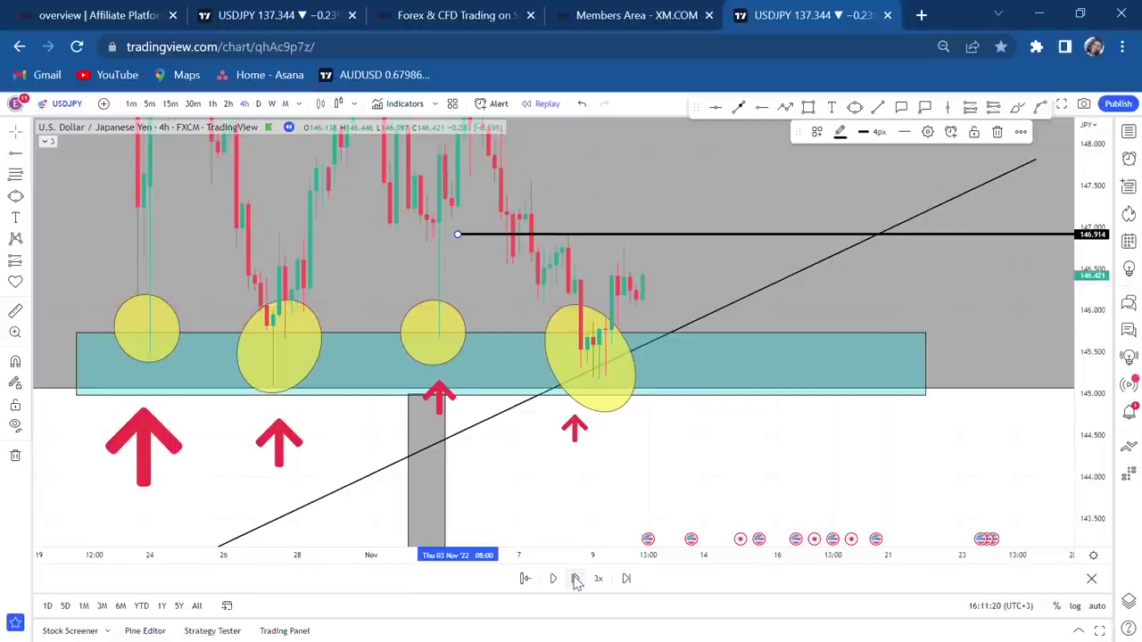
pyautogui.moveTo(688, 191); pyautogui.dragTo(693, 161)
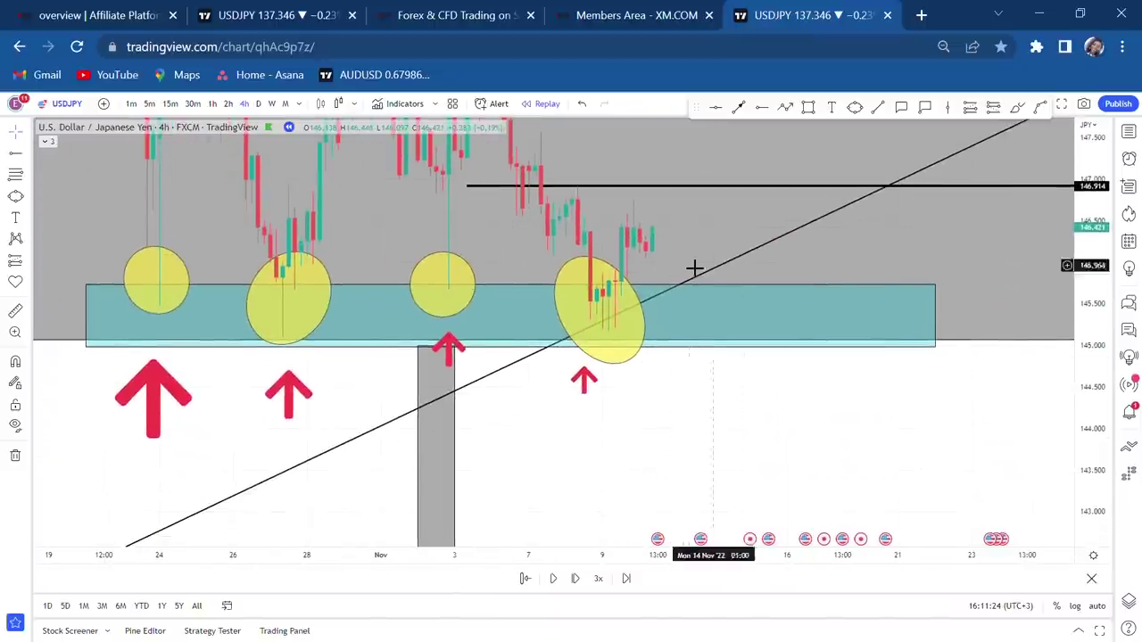
pyautogui.click(574, 579)
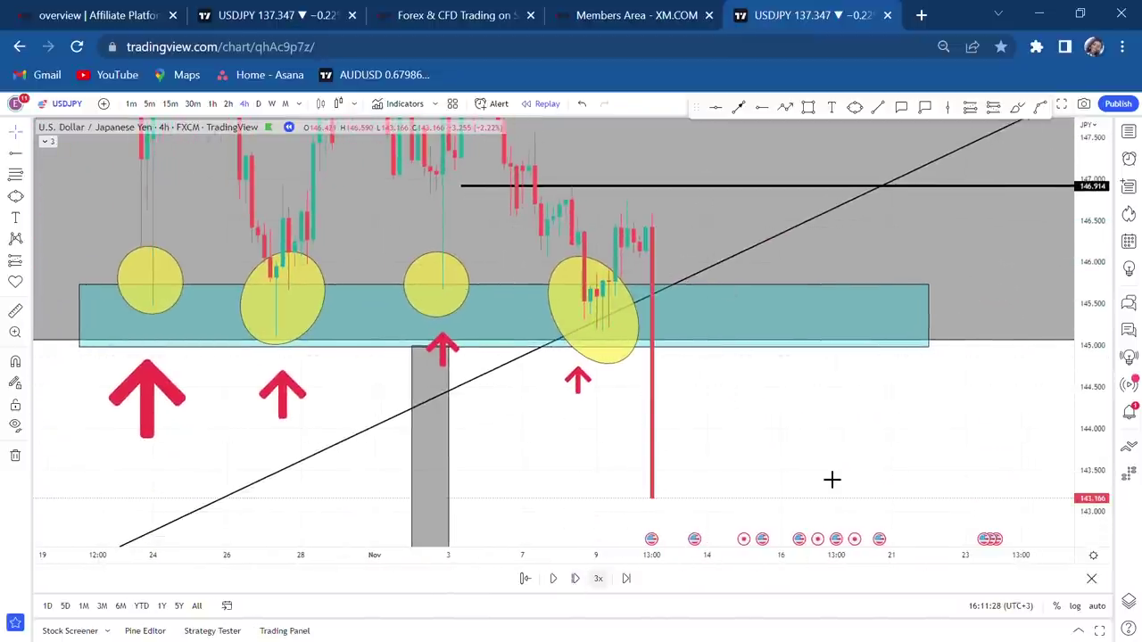
# Rescale and pan to show the drop through the teal zone and trendline, ready to measure
pyautogui.moveTo(1093, 295); pyautogui.dragTo(1077, 397)
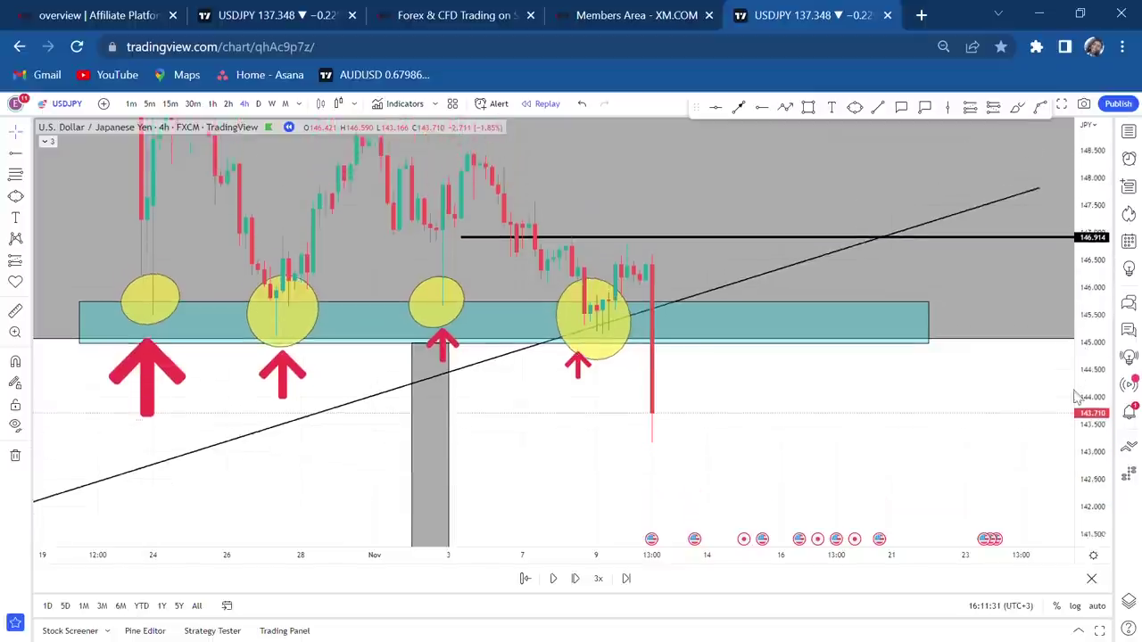
pyautogui.scroll(-2, 913, 349)
pyautogui.moveTo(748, 400); pyautogui.dragTo(789, 374)
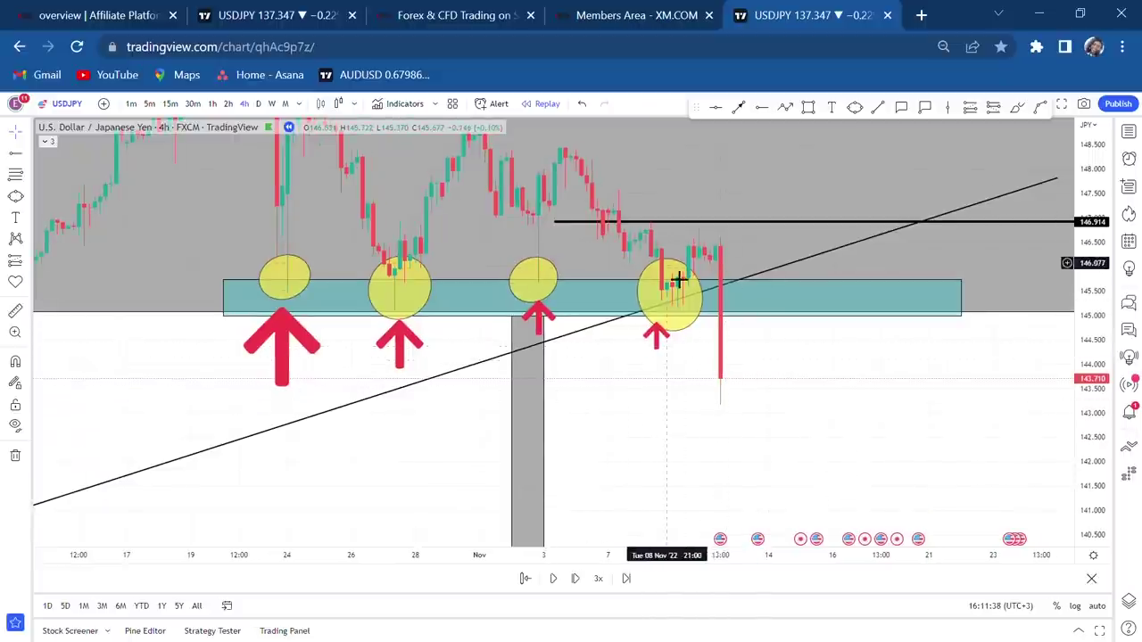
pyautogui.moveTo(680, 372); pyautogui.dragTo(673, 608)
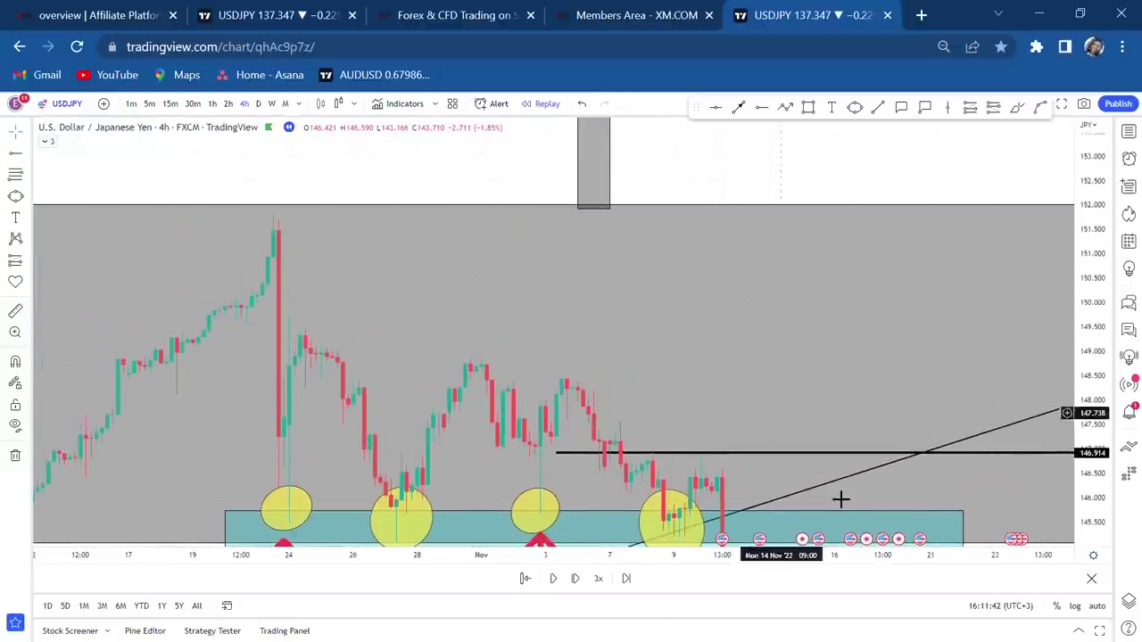
pyautogui.moveTo(901, 355); pyautogui.dragTo(859, 188)
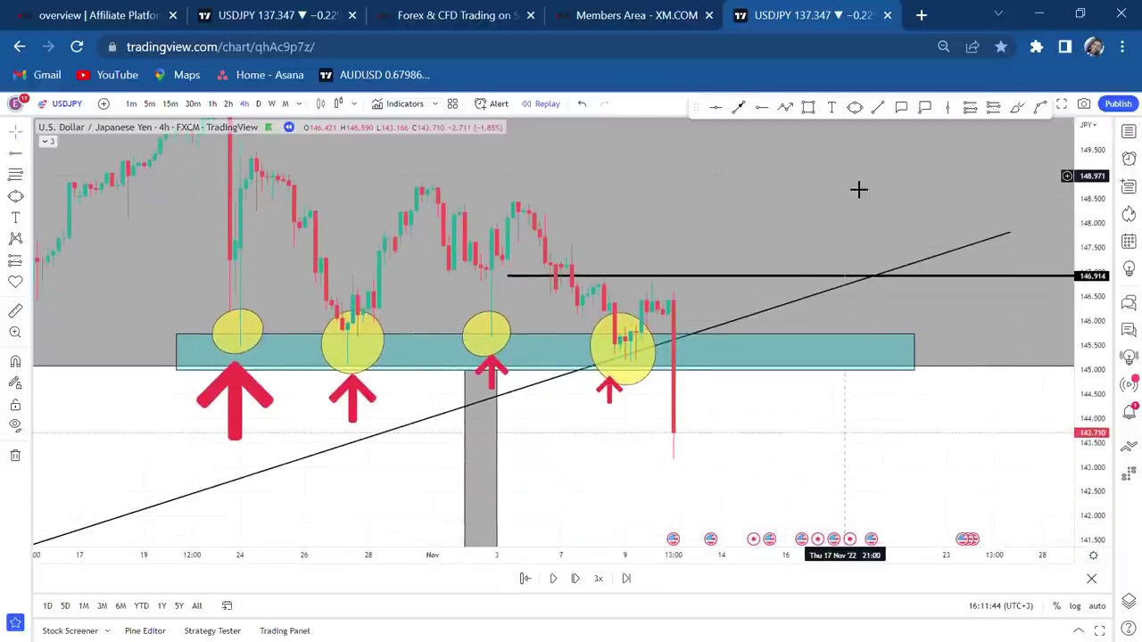
pyautogui.click(15, 310)
# Measure the breakdown drop, then fit both the 146.914 and 137.942 lines in view
pyautogui.click(657, 303)
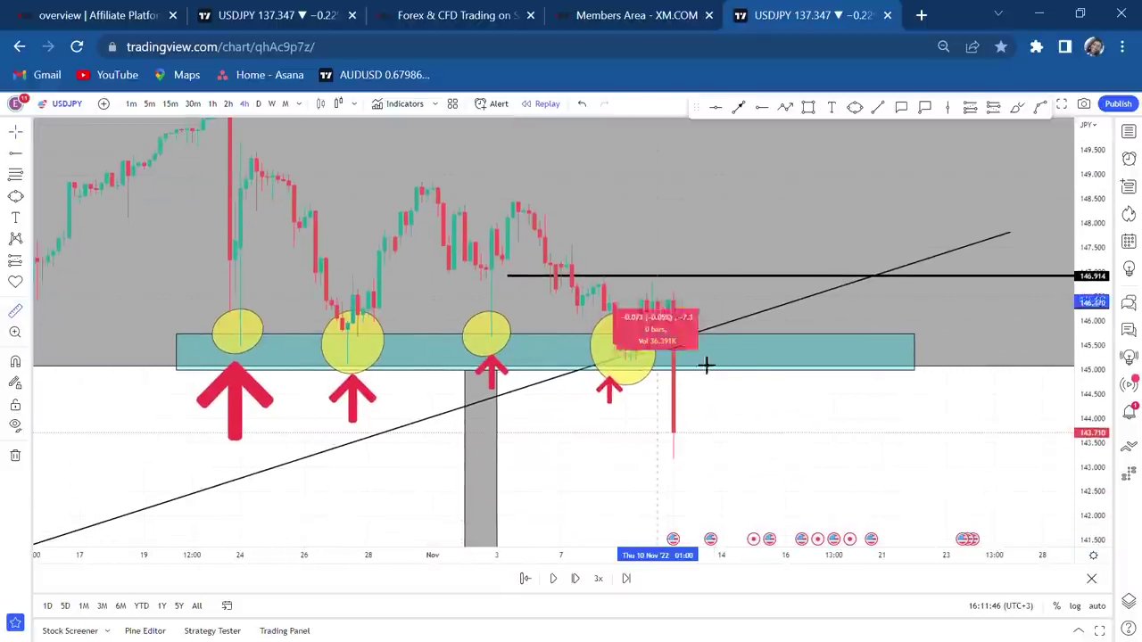
pyautogui.click(828, 465)
pyautogui.scroll(-3, 910, 476)
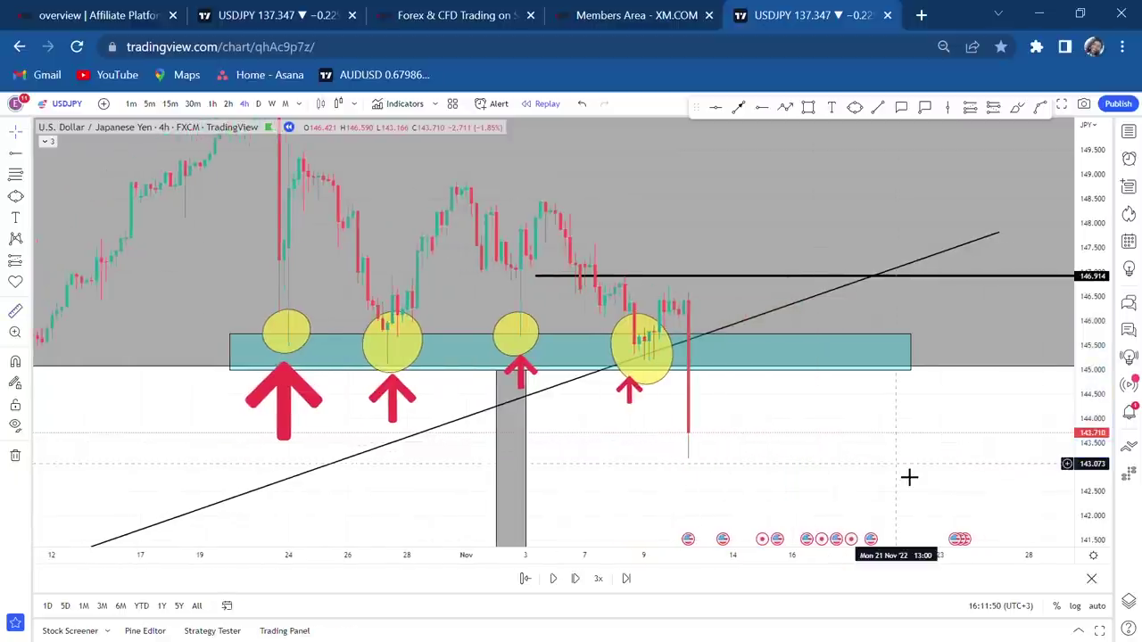
pyautogui.moveTo(914, 468); pyautogui.dragTo(966, 244)
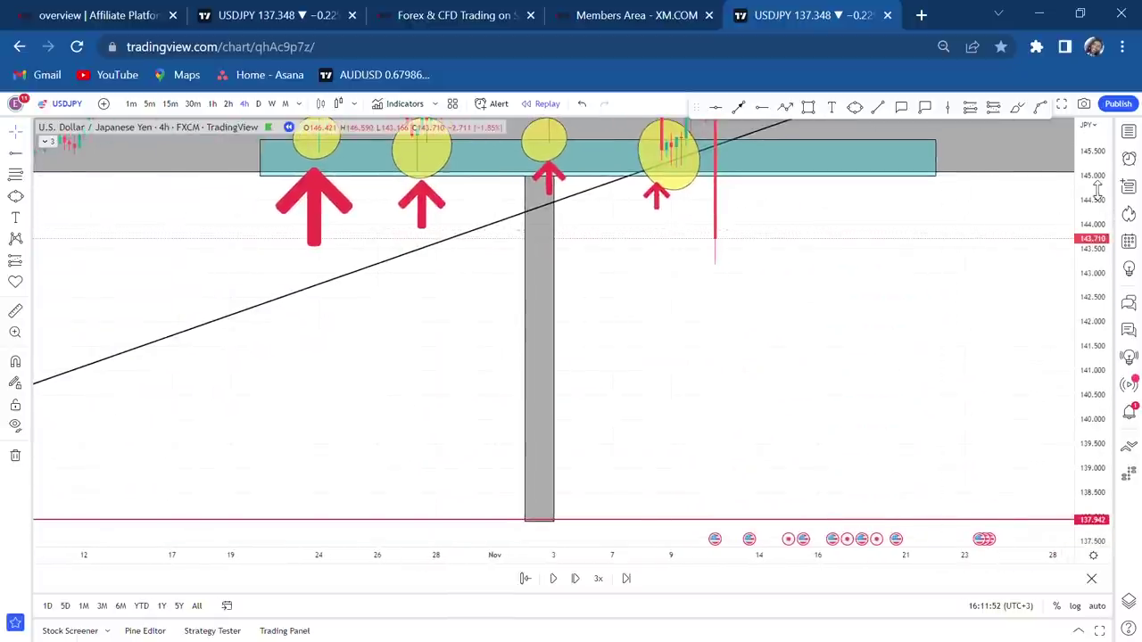
pyautogui.moveTo(1090, 268); pyautogui.dragTo(1090, 305)
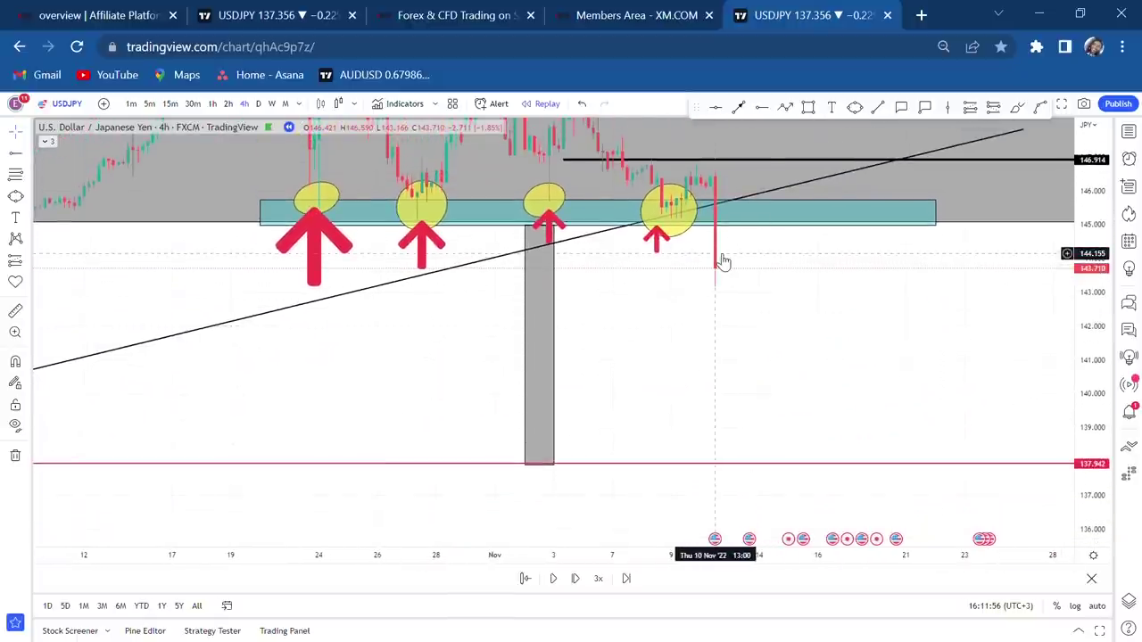
# Add a short position at the 143.710 close, stop at 146.796, target on the red 137.942 line
pyautogui.click(26, 265)
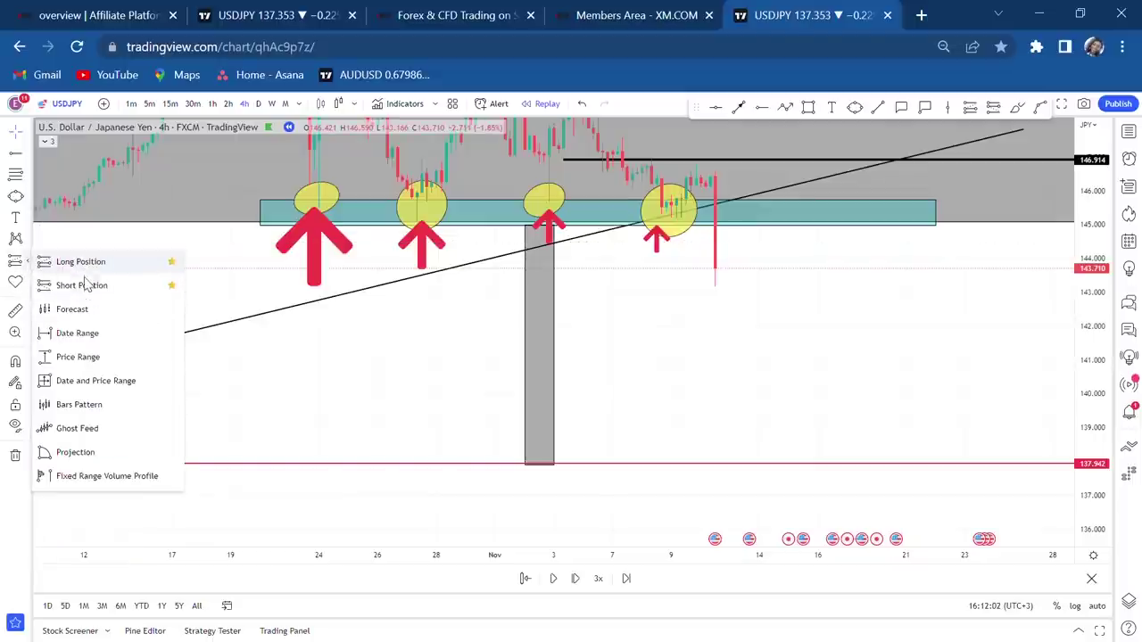
pyautogui.click(87, 285)
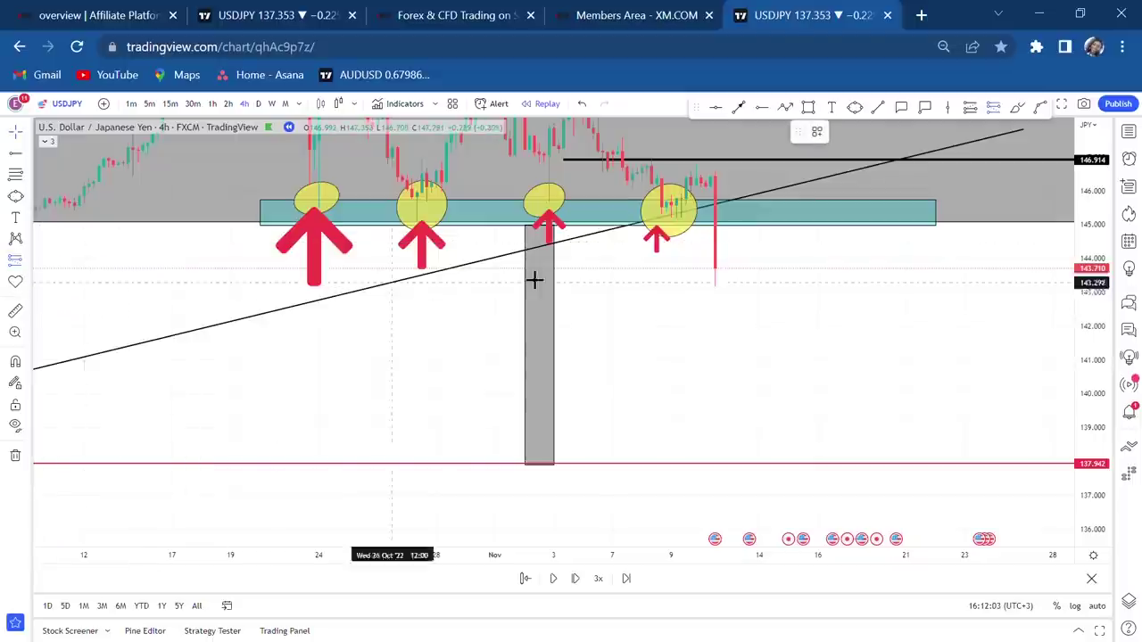
pyautogui.click(727, 280)
pyautogui.moveTo(716, 326); pyautogui.dragTo(715, 461)
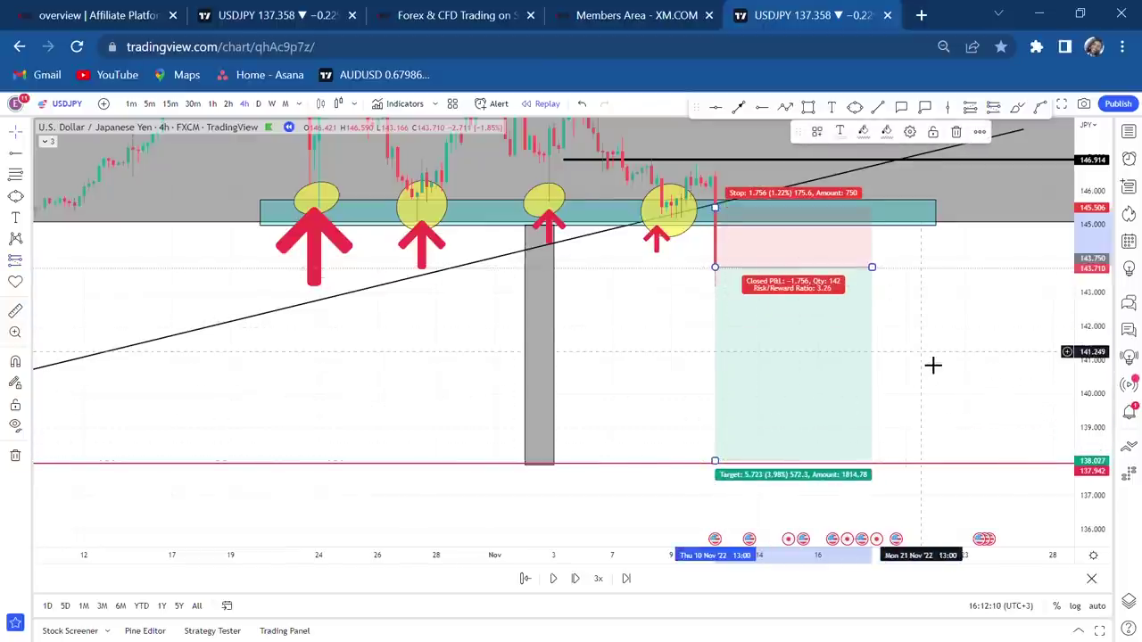
pyautogui.click(932, 365)
pyautogui.moveTo(956, 351); pyautogui.dragTo(952, 388)
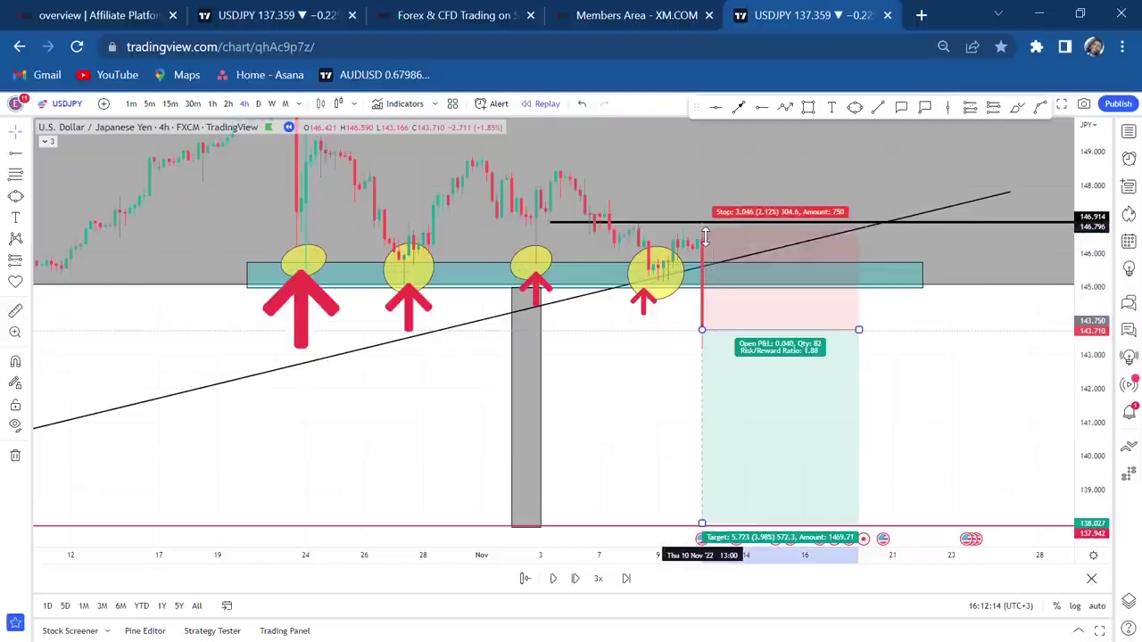
pyautogui.moveTo(1000, 400); pyautogui.dragTo(992, 374)
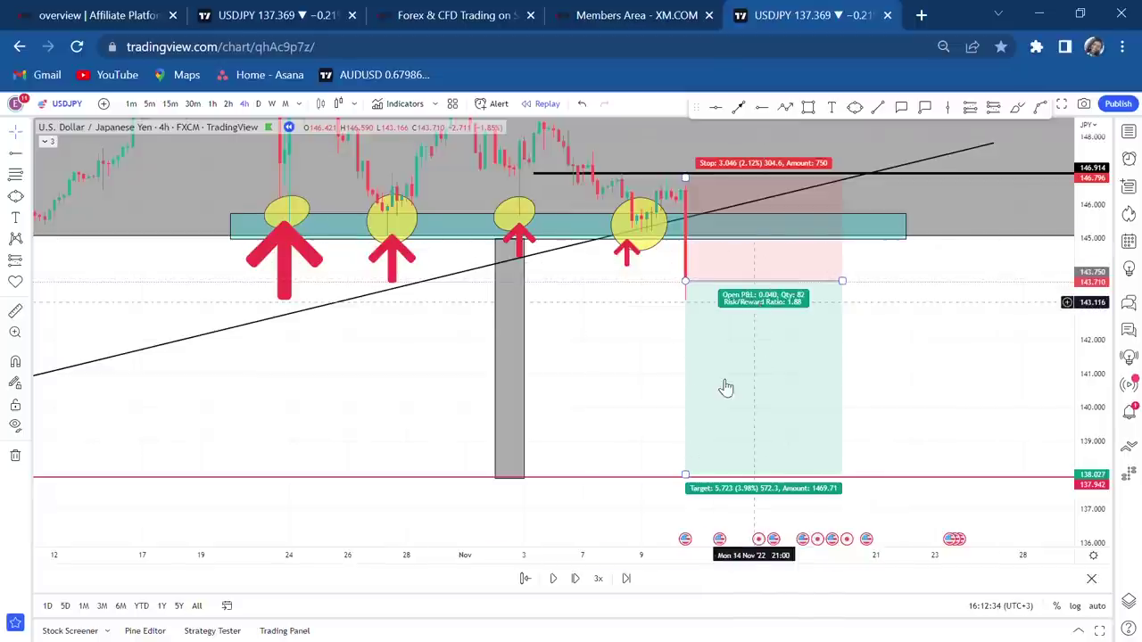
# Replay bars until USDJPY falls to 140.949, putting the short's open P&L at 2.801
pyautogui.click(576, 579)
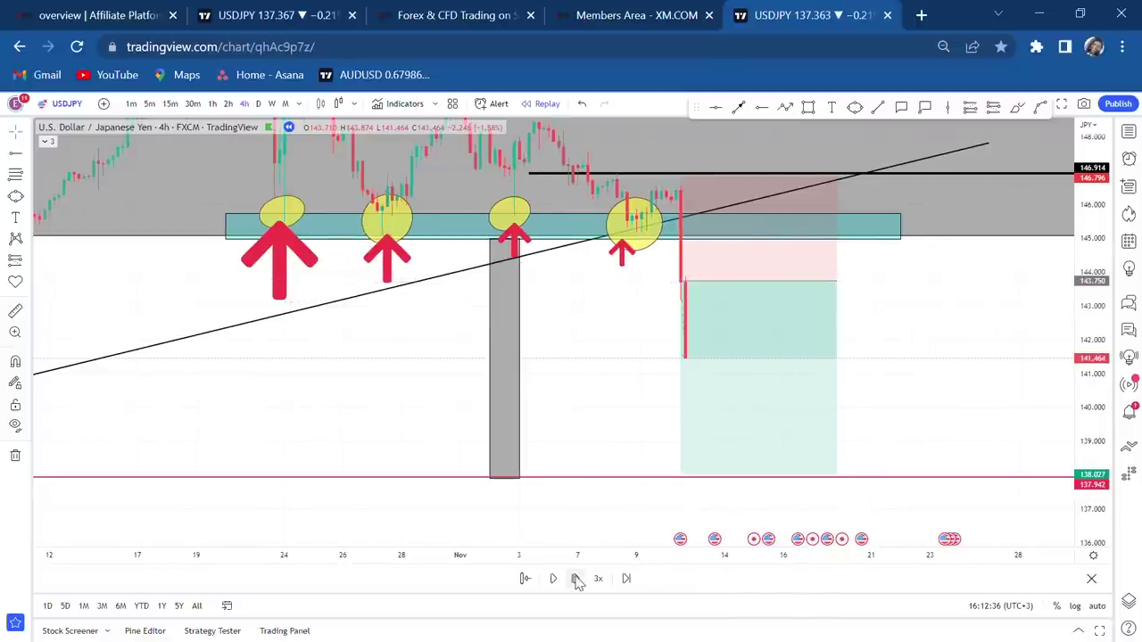
pyautogui.click(577, 579)
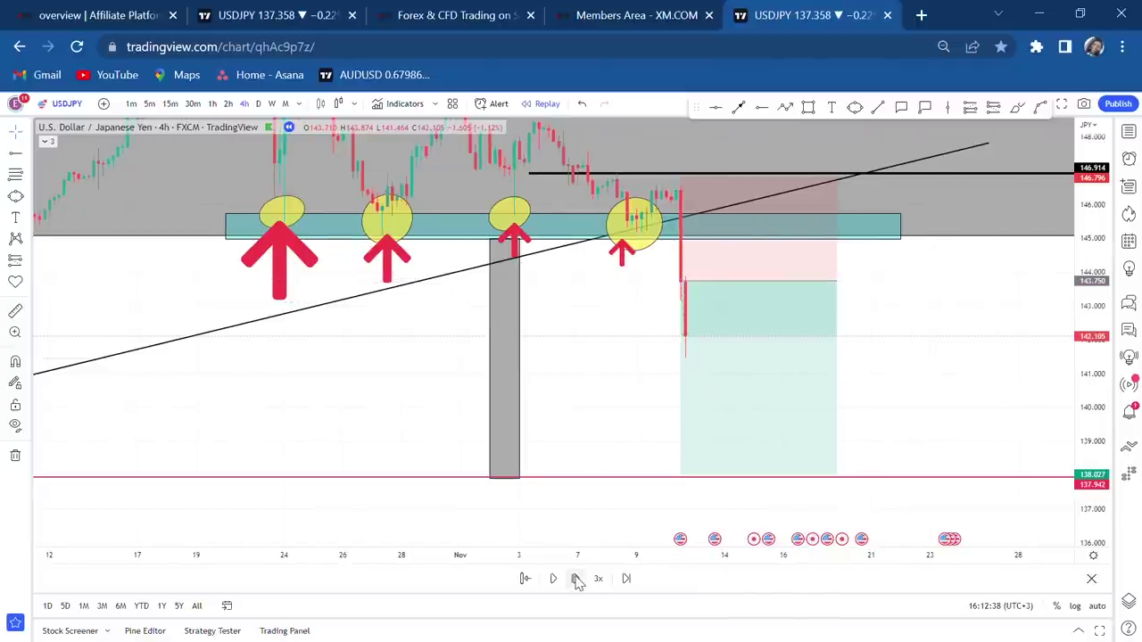
pyautogui.moveTo(692, 364)
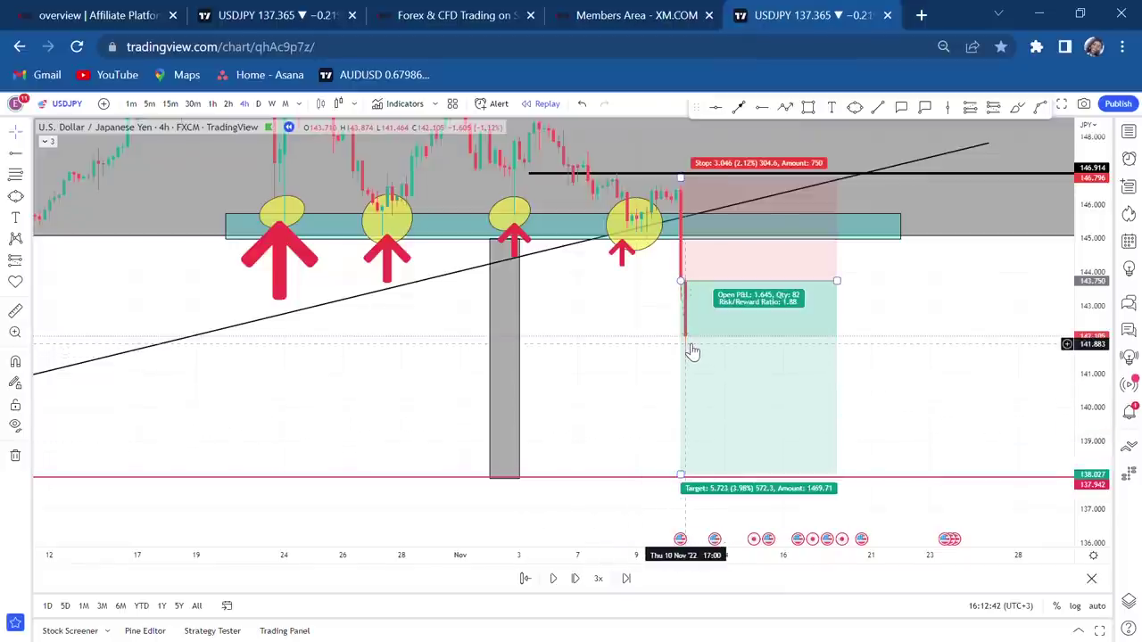
pyautogui.click(576, 579)
pyautogui.click(576, 579)
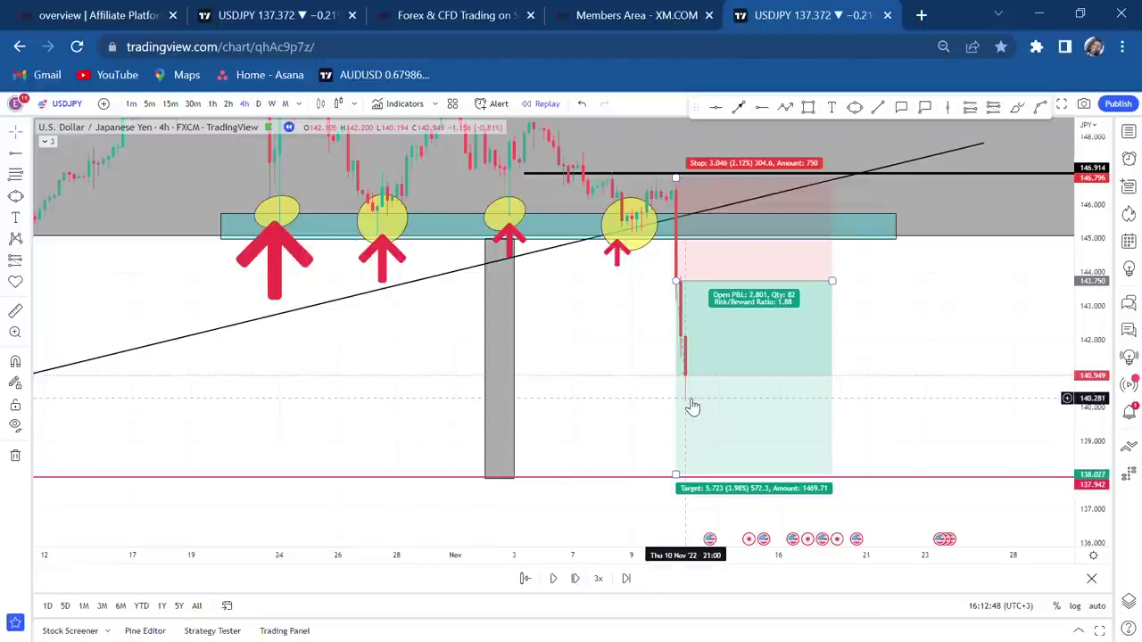
# Check the trade on daily candles, zoomed and panned toward the short position
pyautogui.click(257, 104)
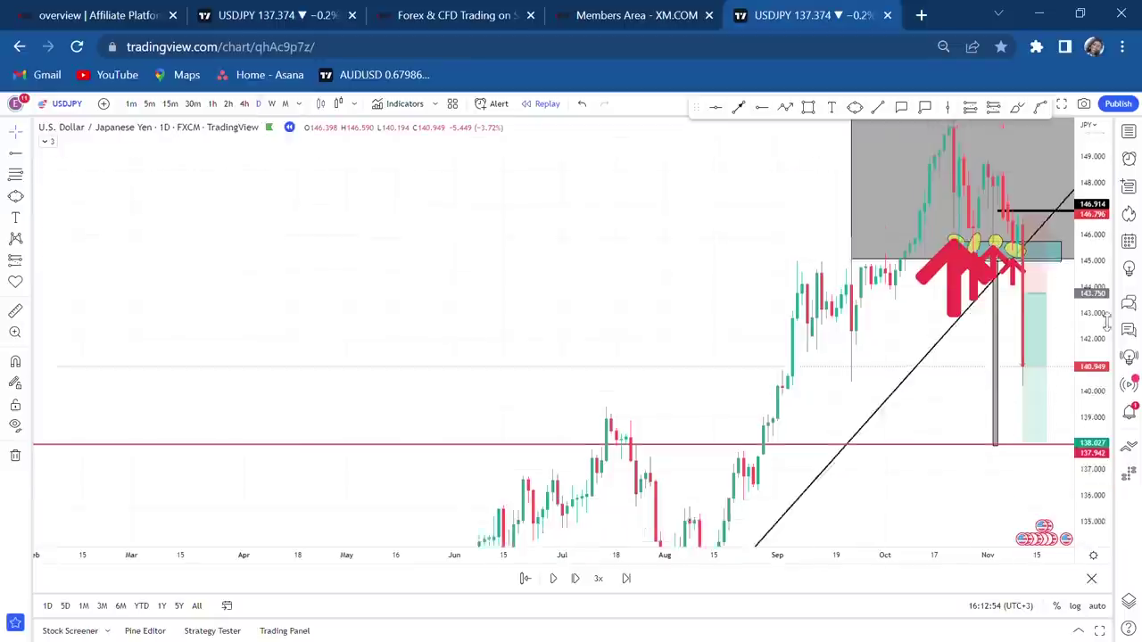
pyautogui.scroll(3, 1017, 339)
pyautogui.moveTo(1014, 339); pyautogui.dragTo(669, 375)
pyautogui.scroll(2, 670, 377)
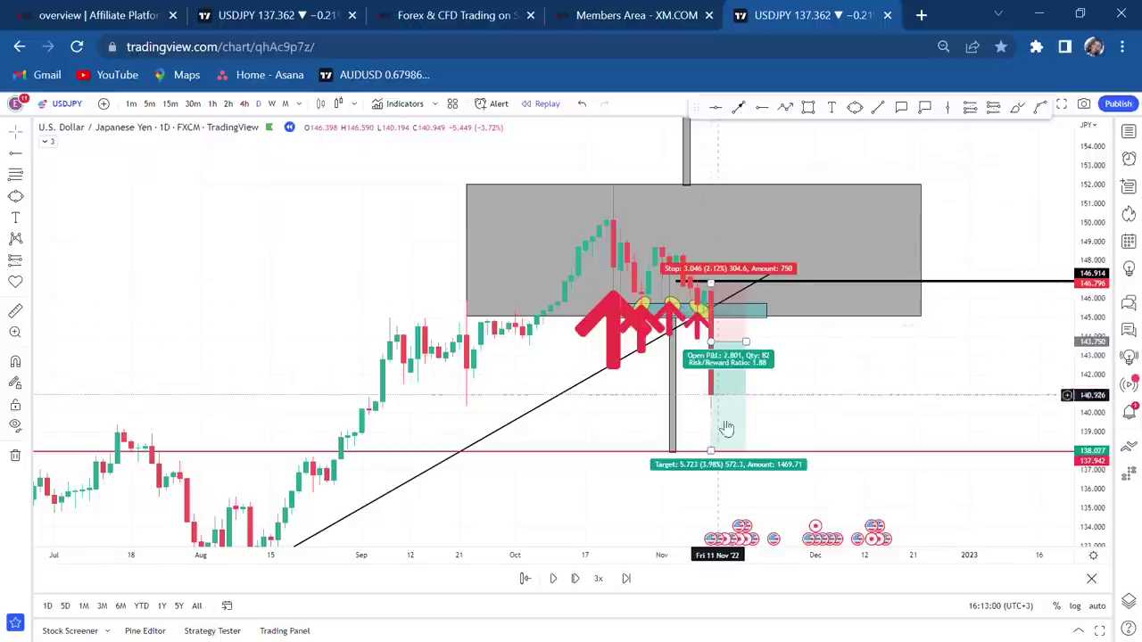
# Return to 4-hour candles and refit the view as replay slides toward the 138.027 target
pyautogui.click(244, 103)
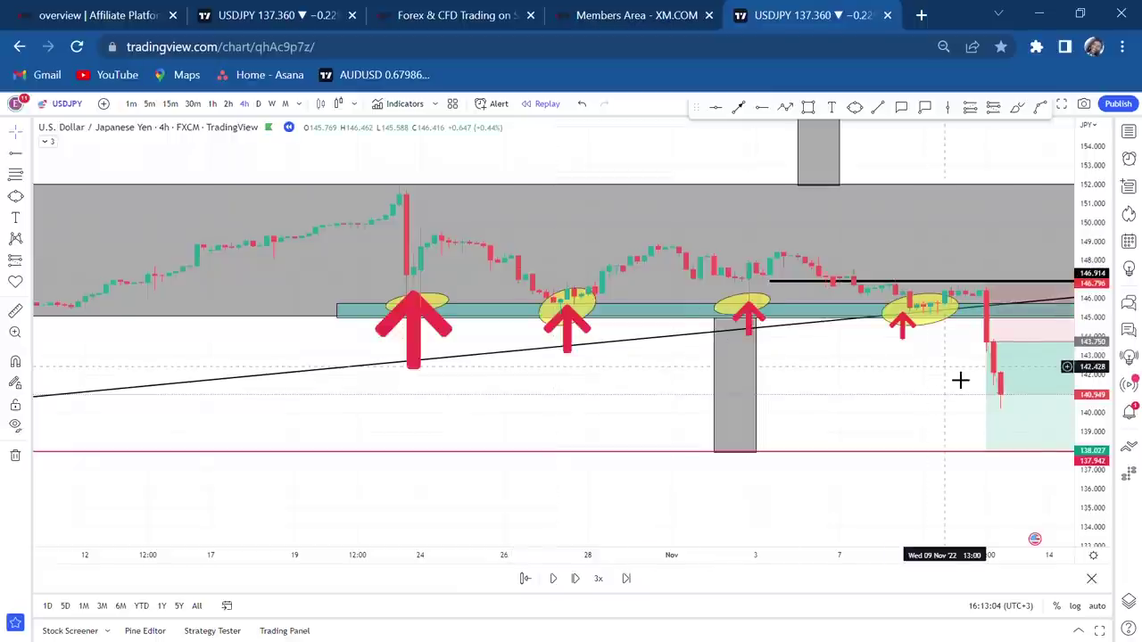
pyautogui.moveTo(958, 380); pyautogui.dragTo(630, 405)
pyautogui.moveTo(1090, 446); pyautogui.dragTo(958, 369)
pyautogui.scroll(-1, 962, 371)
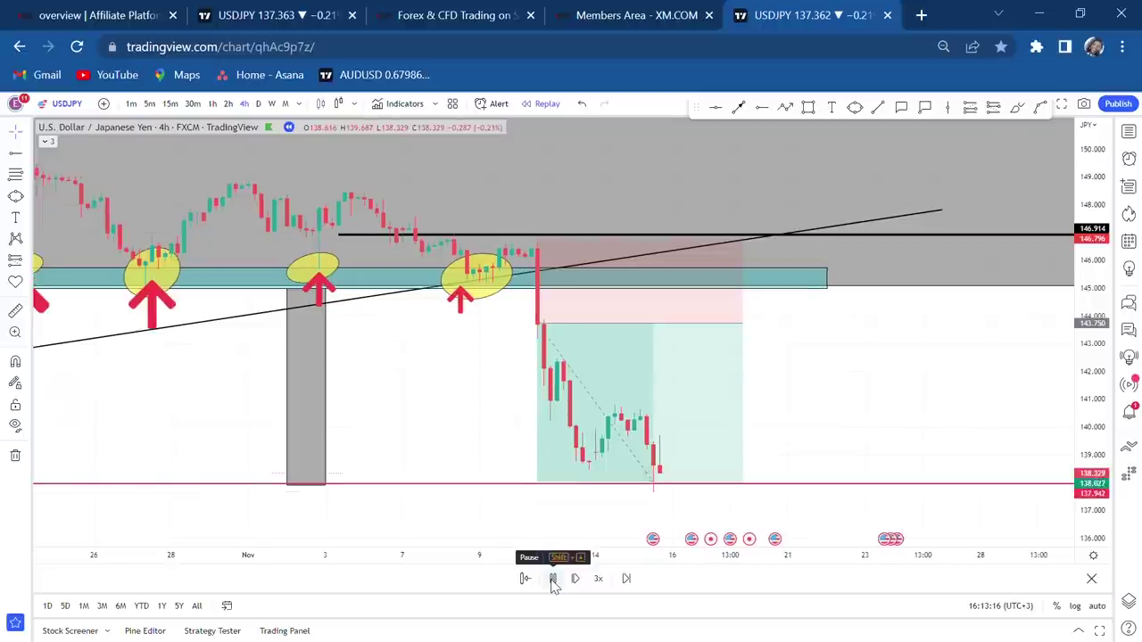
# Pause replay at the target and measure the 5.855 (-4.07%) drop from entry to the red line
pyautogui.click(553, 580)
pyautogui.scroll(-3, 897, 372)
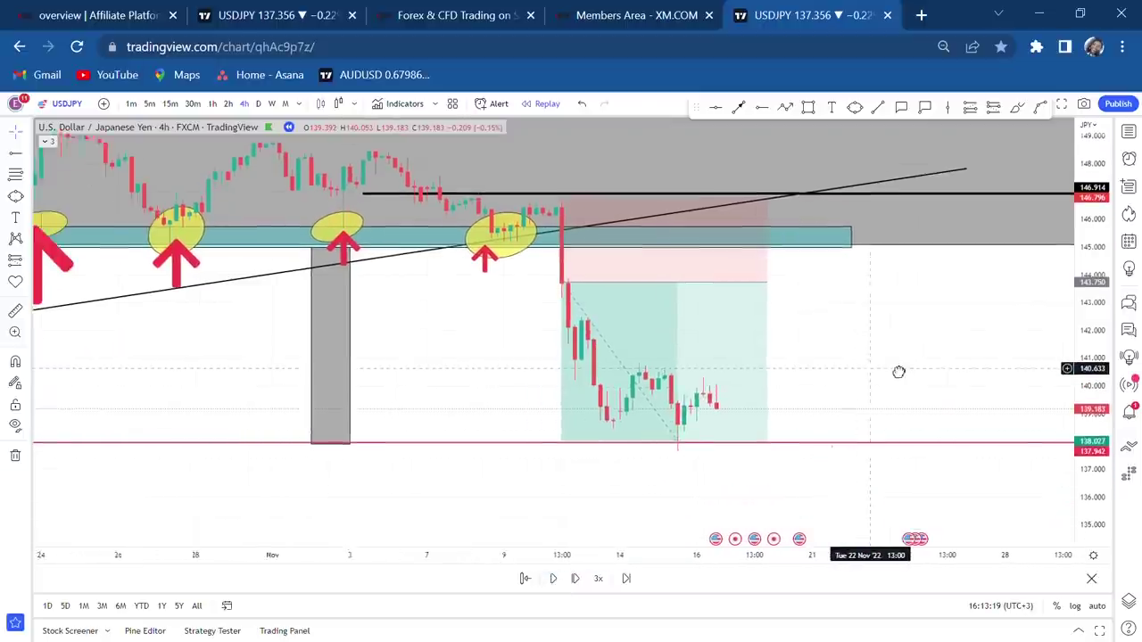
pyautogui.click(16, 312)
pyautogui.click(540, 272)
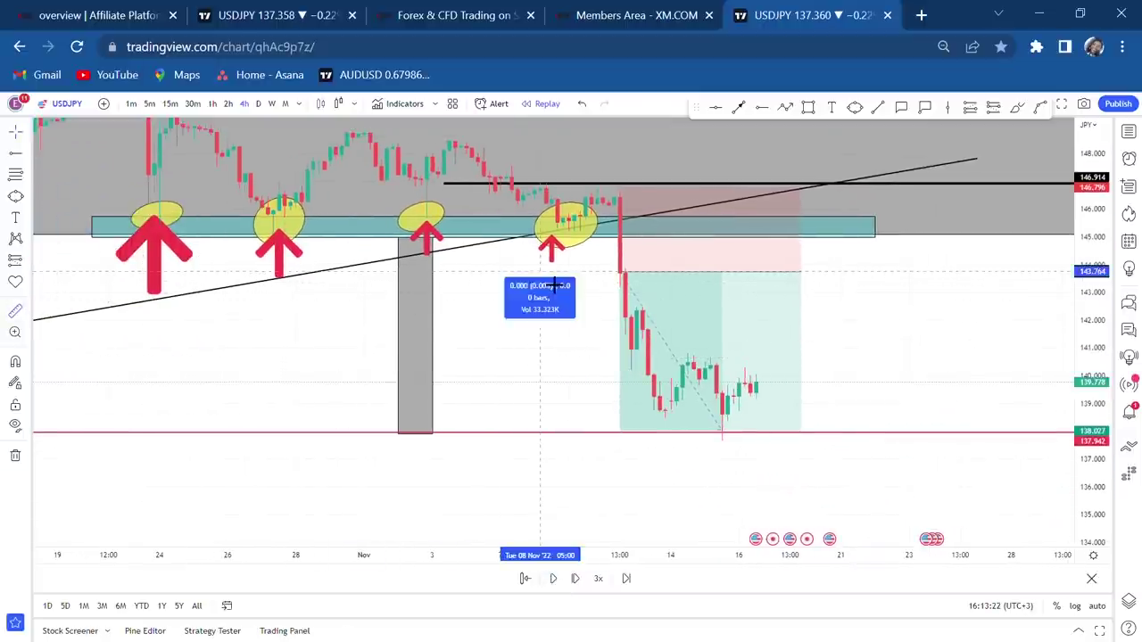
pyautogui.click(816, 439)
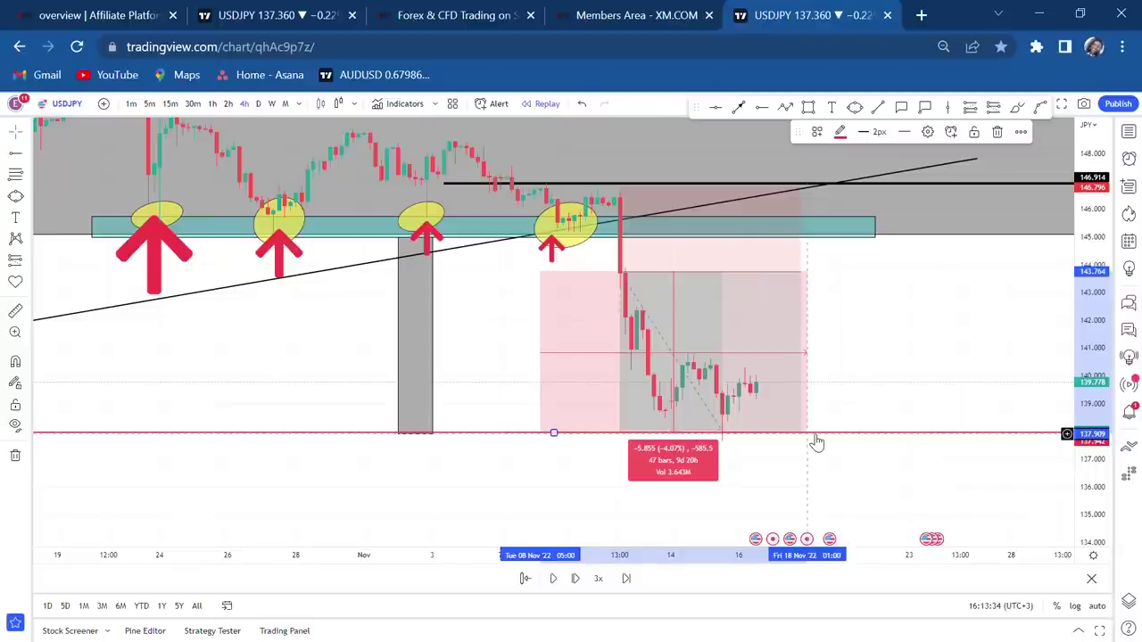
pyautogui.click(866, 387)
pyautogui.moveTo(866, 387); pyautogui.dragTo(897, 437)
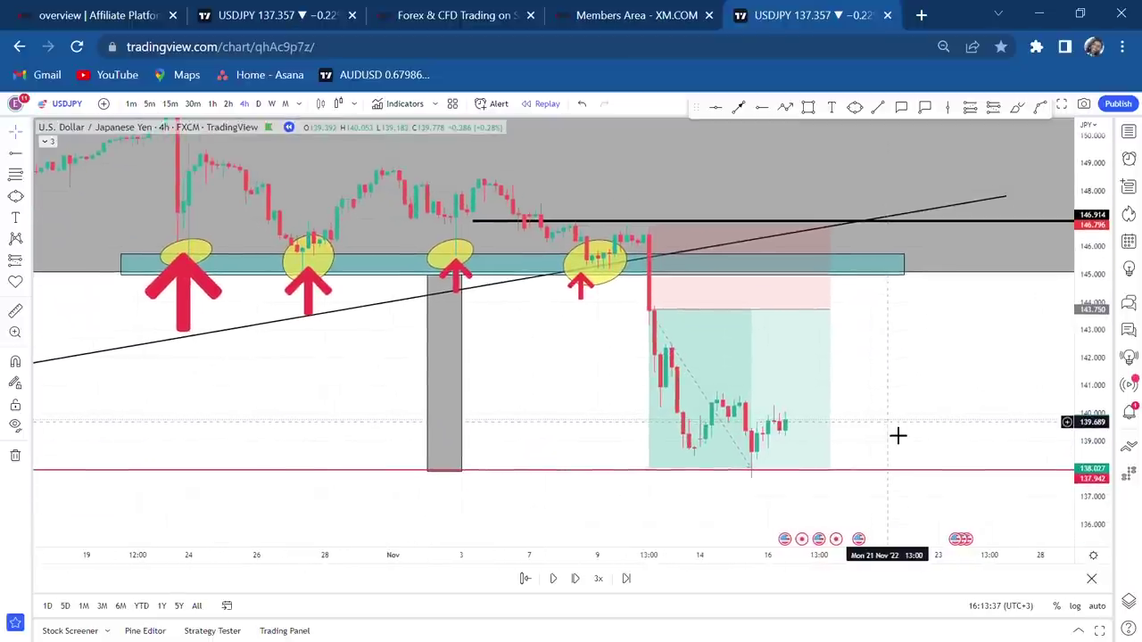
# Switch to daily candles with an auto-fitted price scale, briefly comparing against 4-hour
pyautogui.click(258, 103)
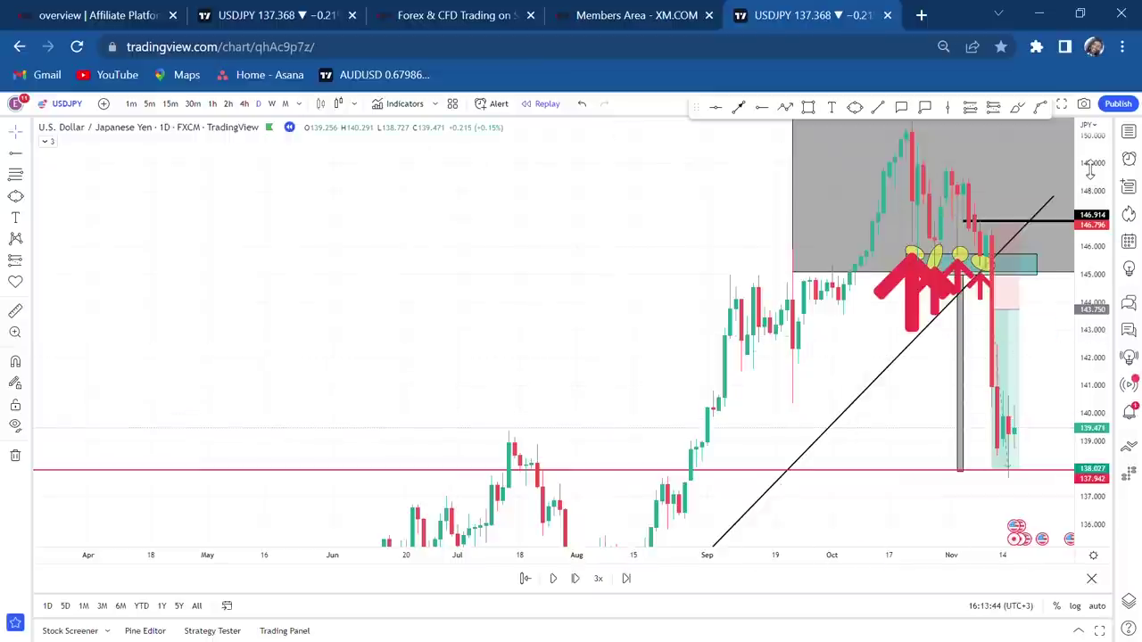
pyautogui.doubleClick(1102, 330)
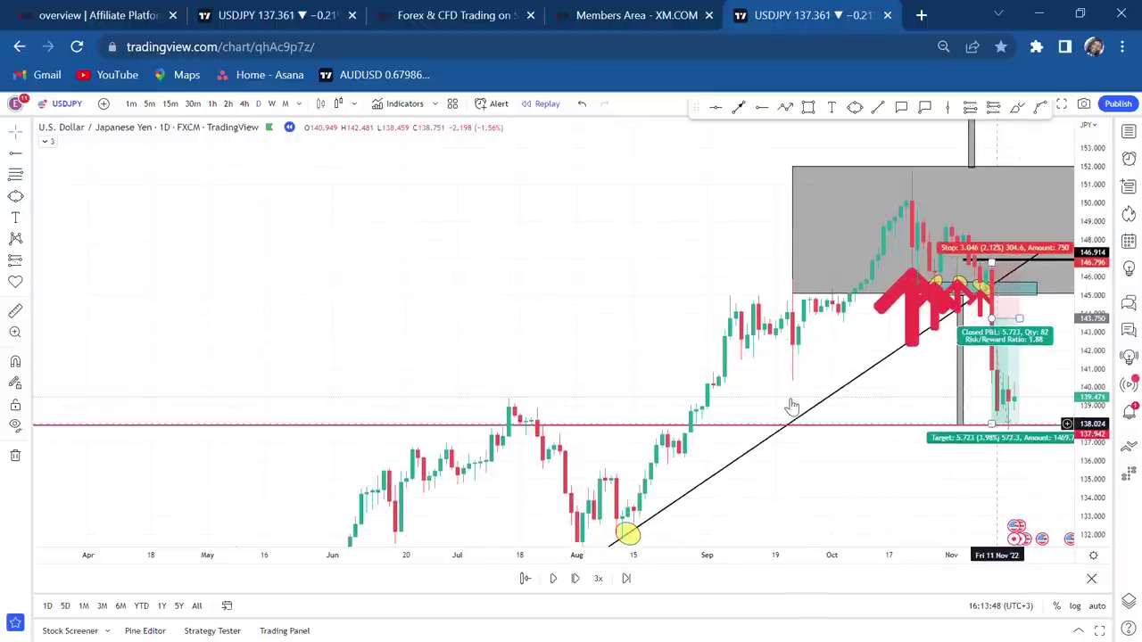
pyautogui.click(248, 104)
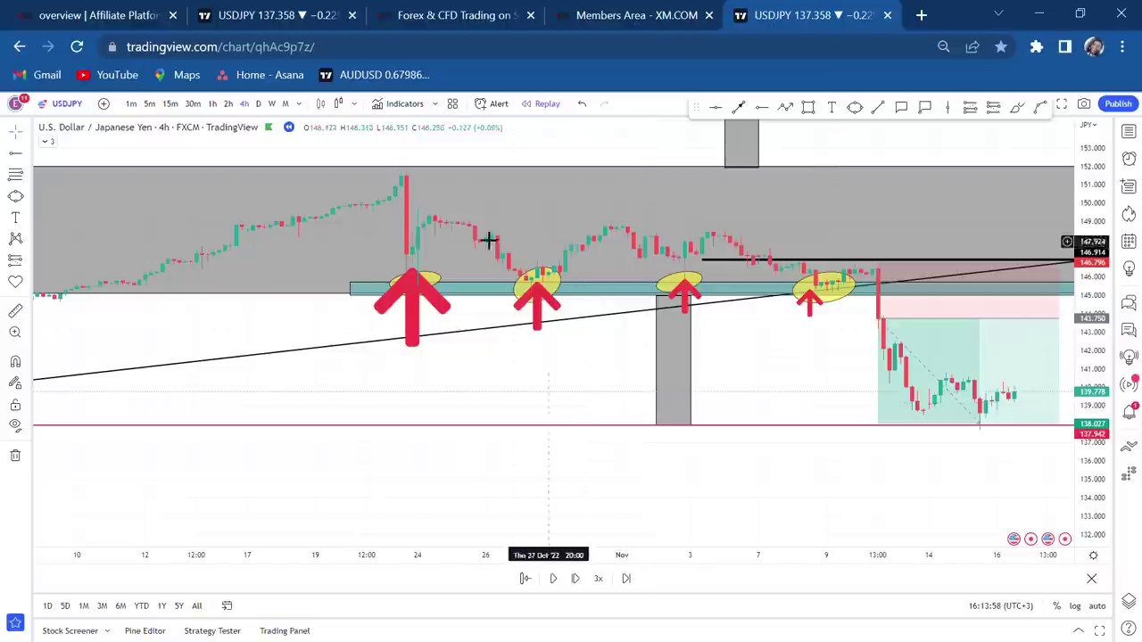
pyautogui.click(259, 106)
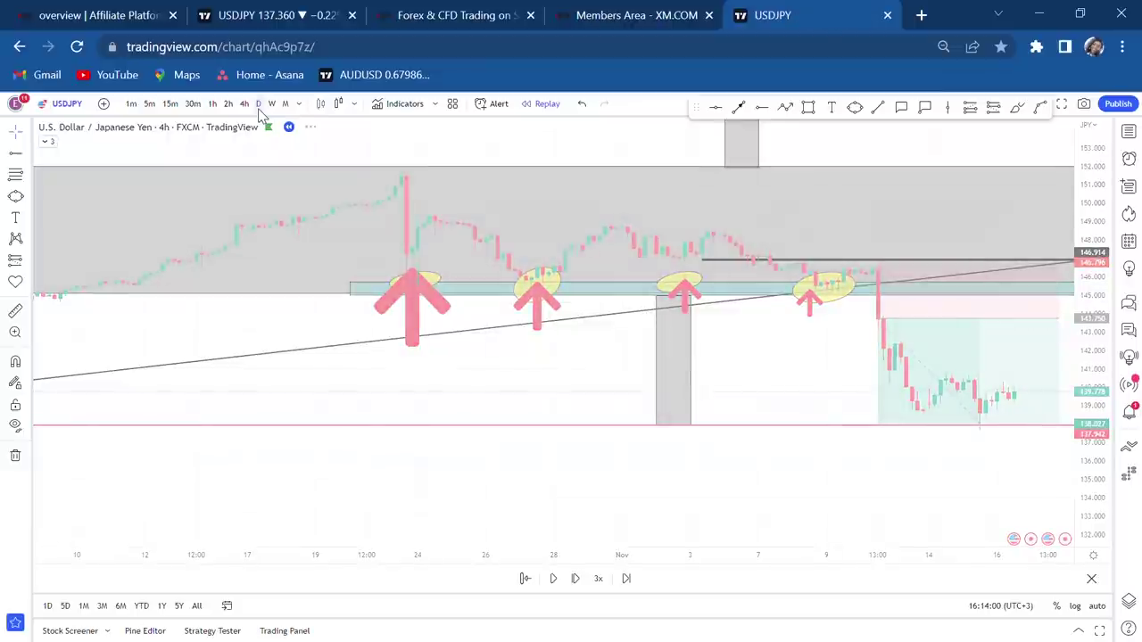
# Frame the daily chart to show the completed short and the trendline from the August low
pyautogui.moveTo(474, 298); pyautogui.dragTo(258, 140)
pyautogui.moveTo(549, 515)
pyautogui.mouseDown()
pyautogui.moveTo(823, 314)
pyautogui.moveTo(601, 485)
pyautogui.moveTo(522, 527)
pyautogui.mouseUp()
pyautogui.click(680, 280)
pyautogui.scroll(1, 680, 279)
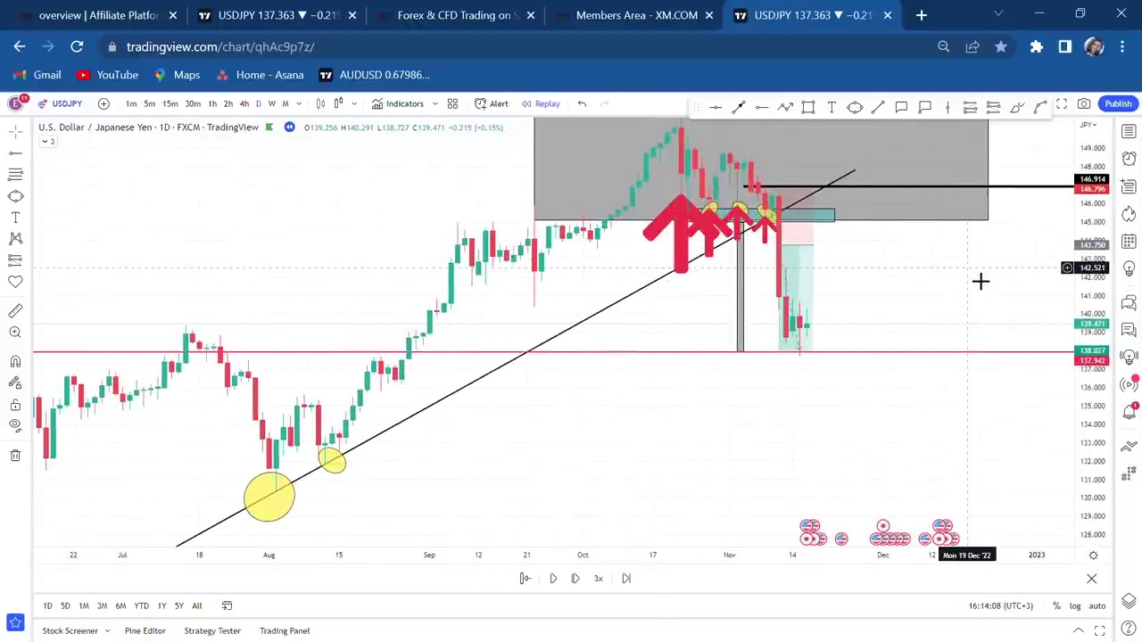
pyautogui.moveTo(979, 280); pyautogui.dragTo(886, 361)
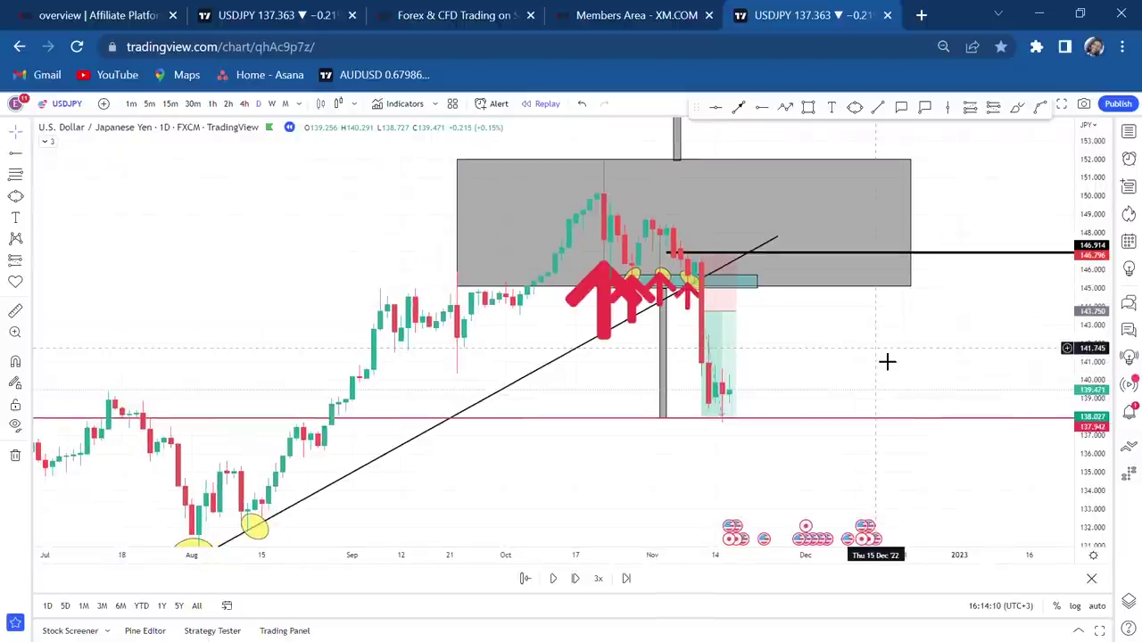